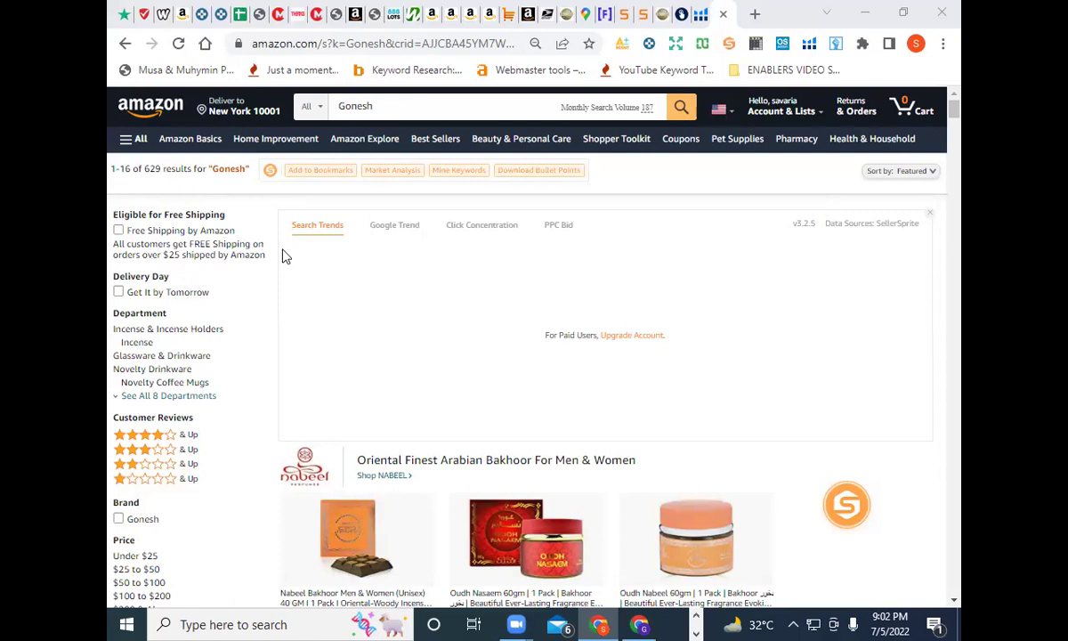
Step: Switch to the Google Sheets product list and enter 629 as Total Products for the Gonesh sandalwood incense in row 2
{"action": "left_click", "coordinate": [635, 624]}
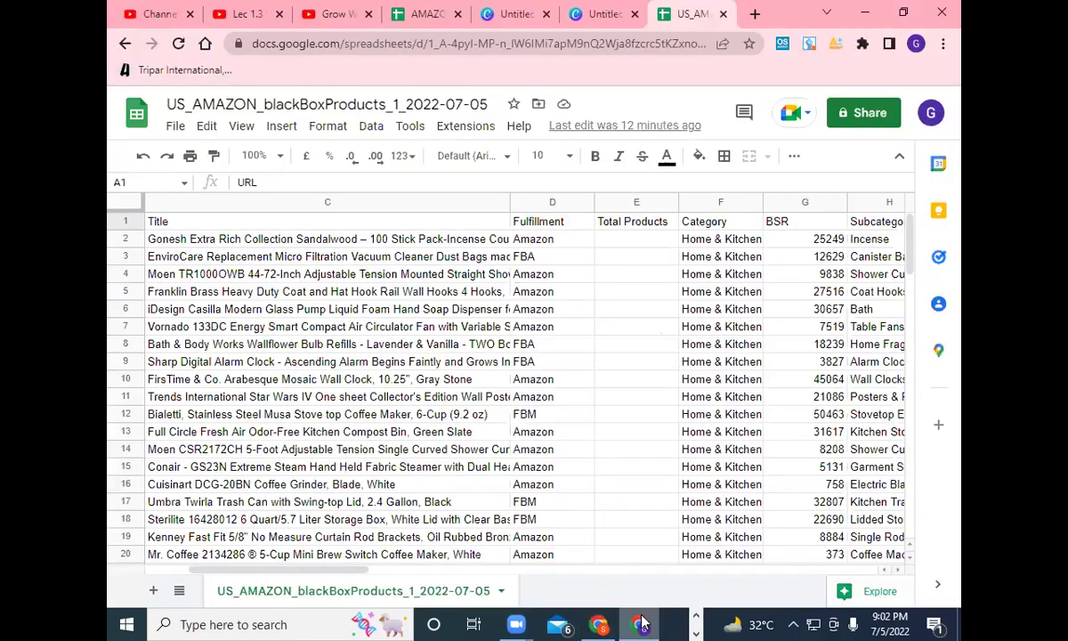
{"action": "left_click", "coordinate": [654, 242]}
{"action": "type", "text": "629"}
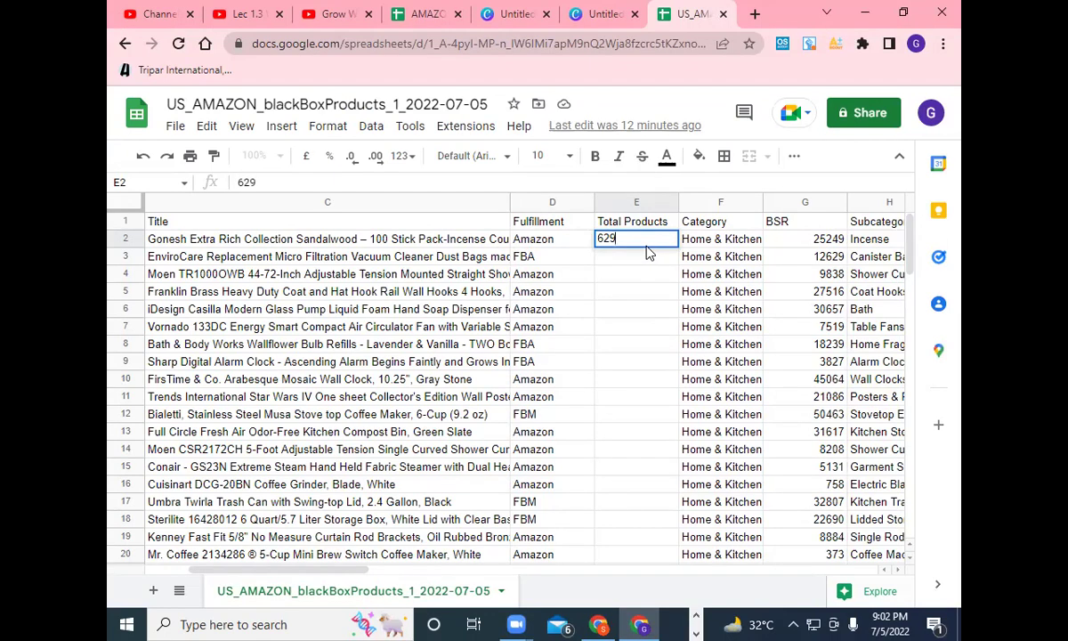
Step: Insert one blank column between Total Products and Category
{"action": "left_click", "coordinate": [738, 244]}
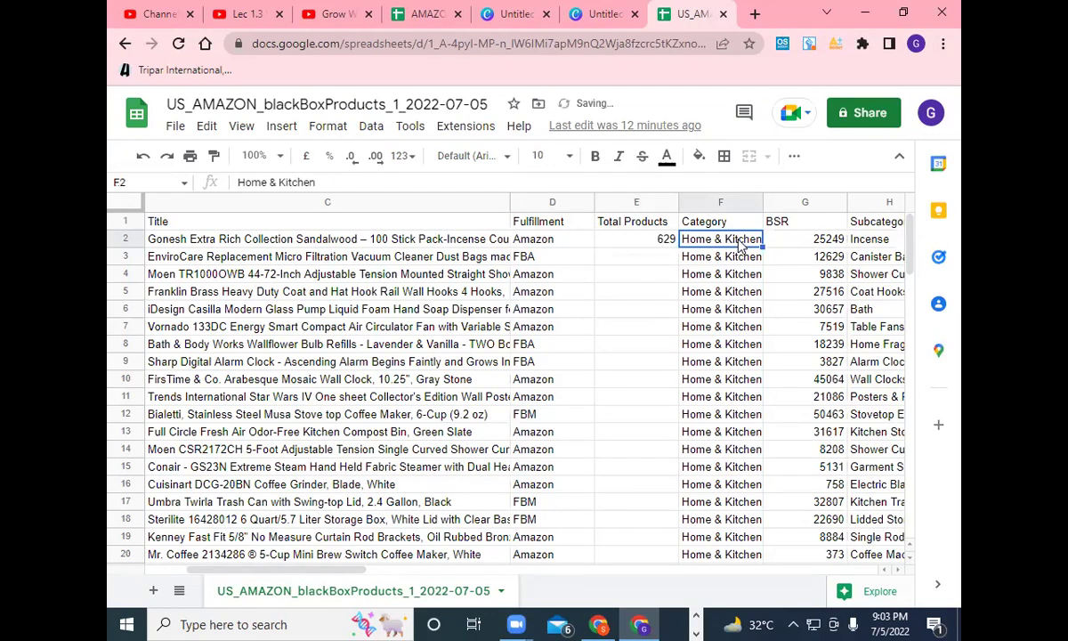
{"action": "right_click", "coordinate": [738, 244]}
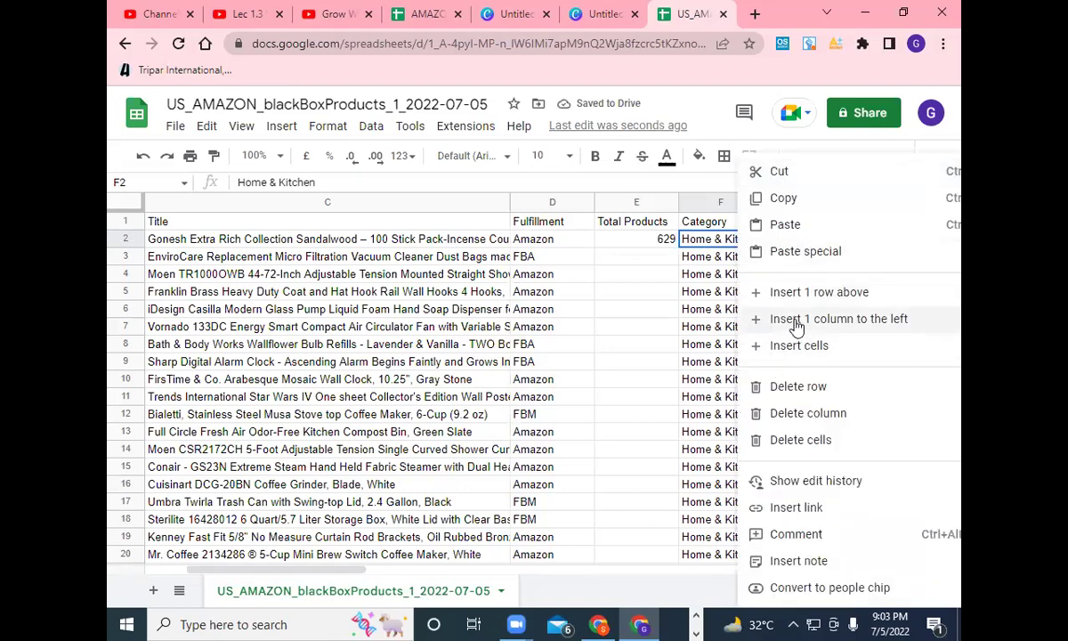
{"action": "left_click", "coordinate": [797, 320]}
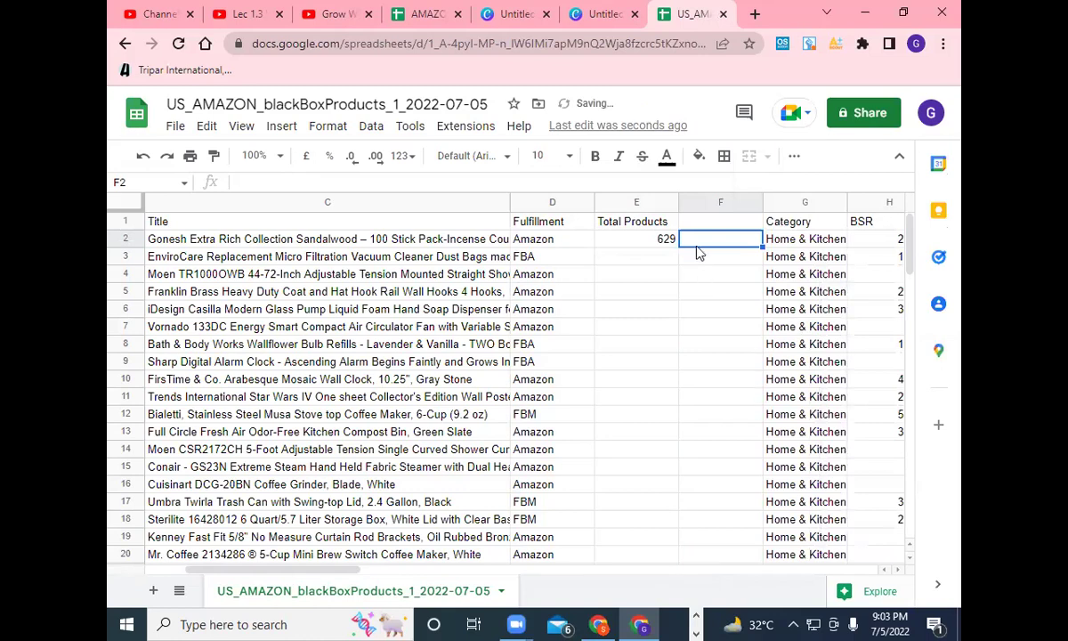
Step: Title the new column "Criteria Products" in row 1 and widen it slightly to fit the heading
{"action": "left_click", "coordinate": [725, 224]}
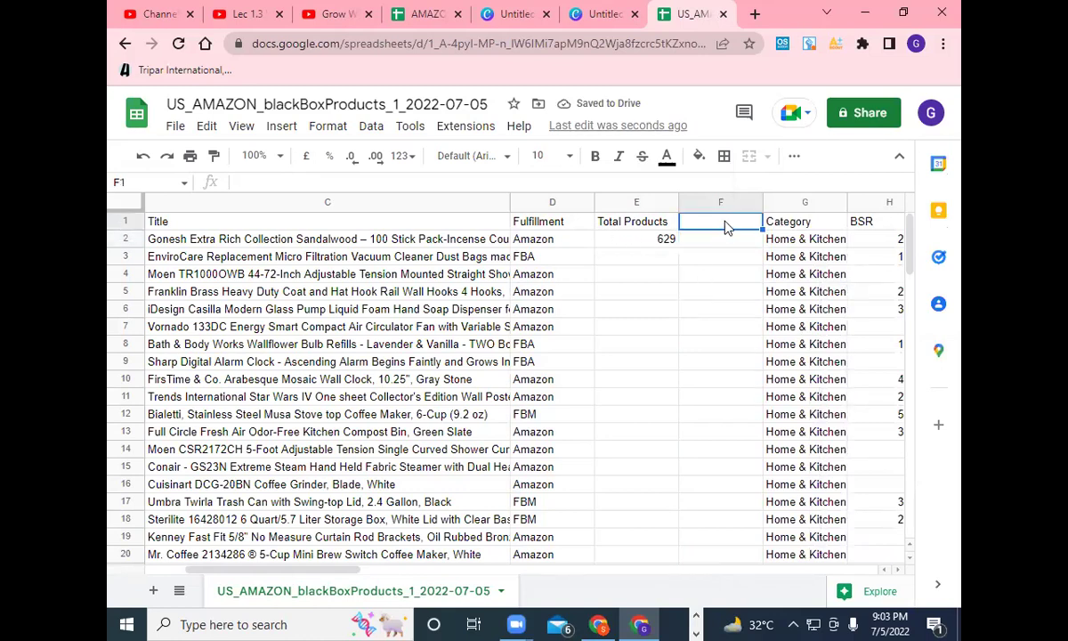
{"action": "type", "text": "Cr"}
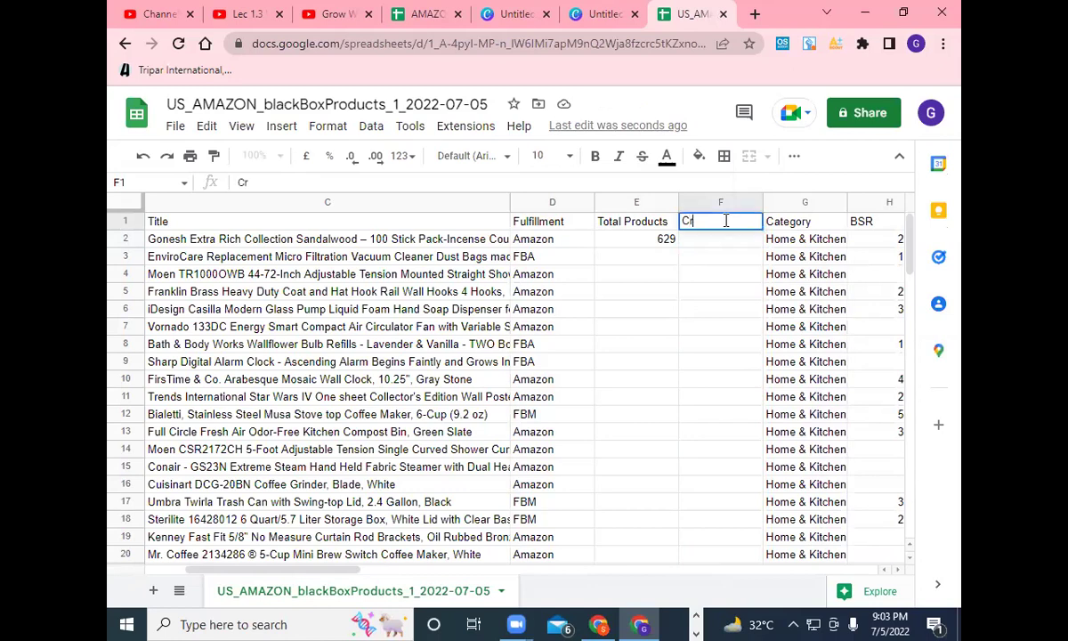
{"action": "type", "text": "iteria Pro"}
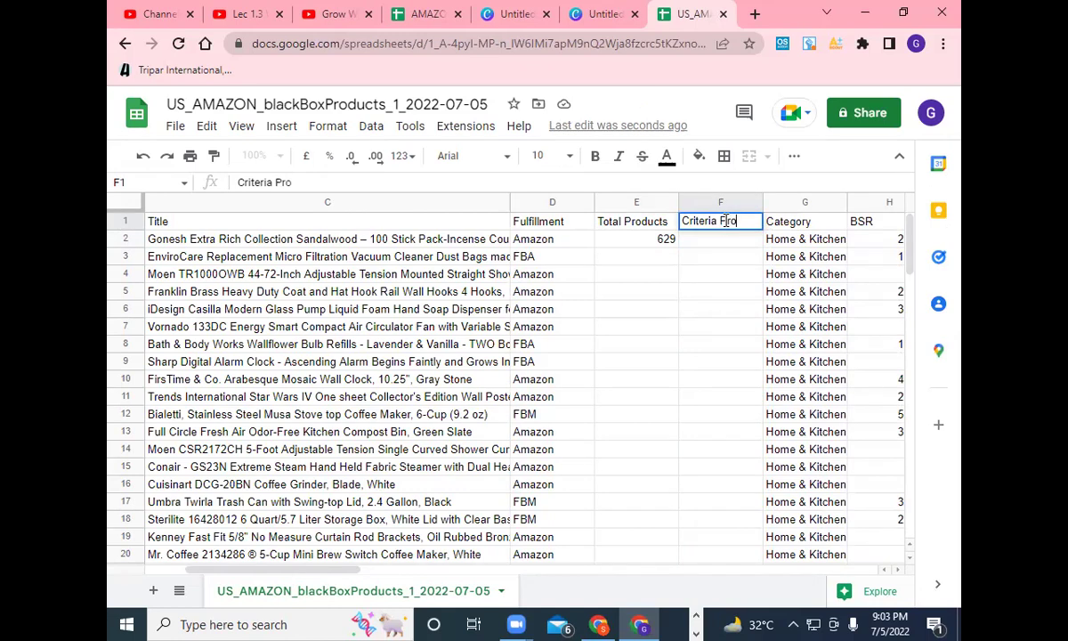
{"action": "type", "text": "ducts"}
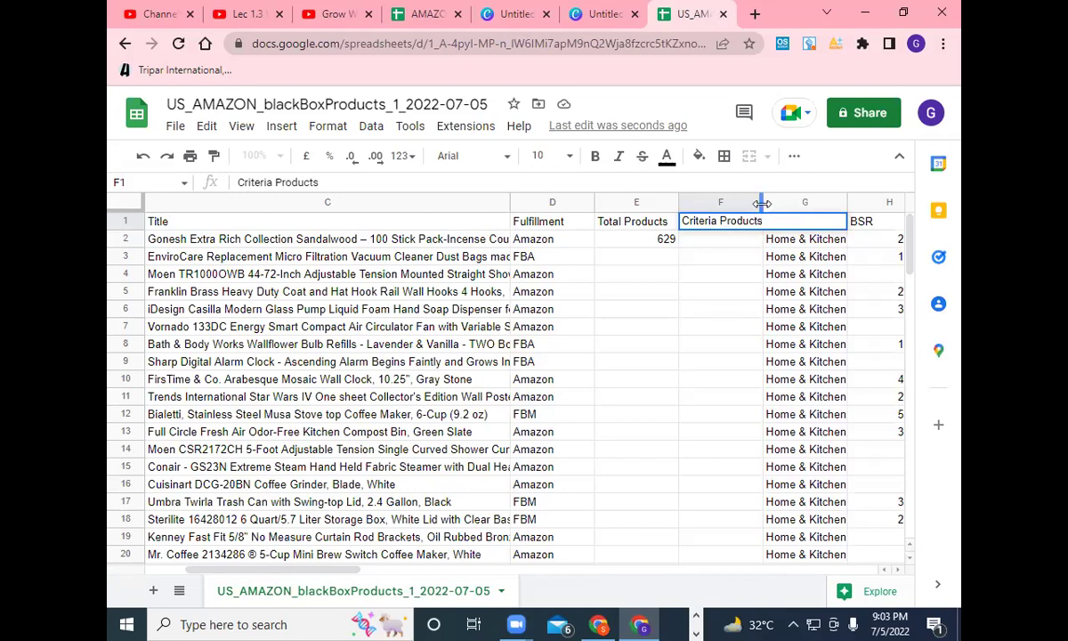
{"action": "left_click_drag", "start_coordinate": [763, 204], "coordinate": [774, 204]}
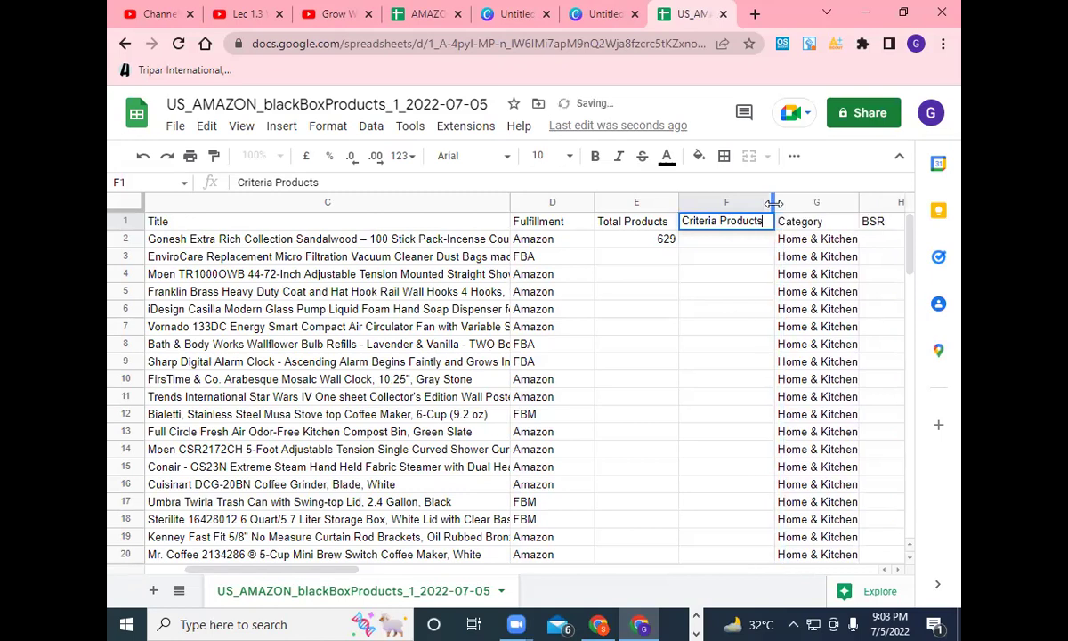
{"action": "left_click", "coordinate": [751, 245]}
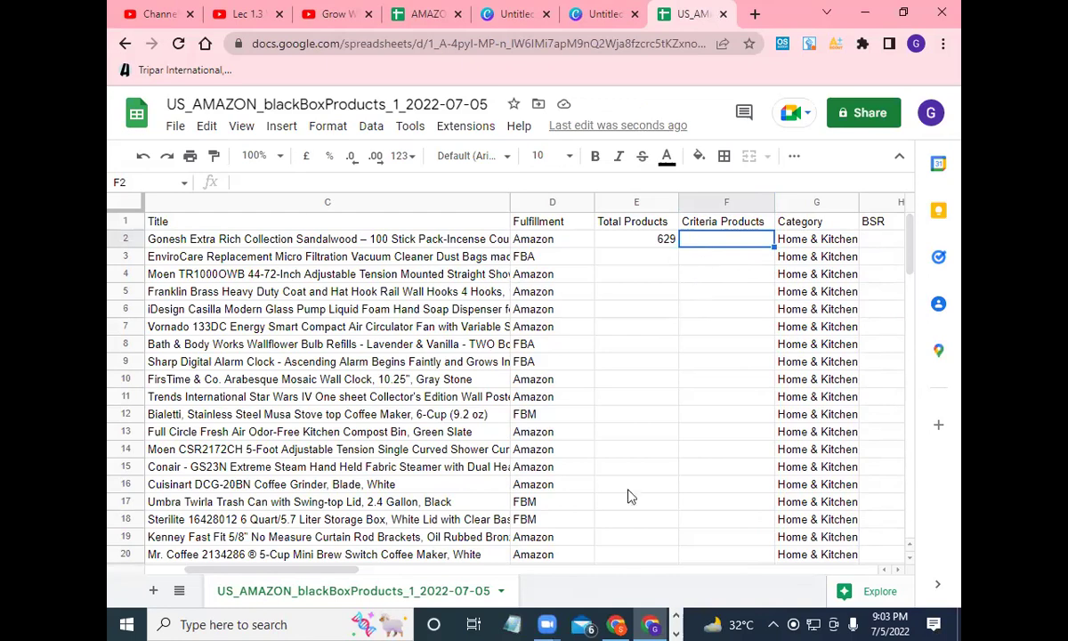
{"action": "left_click", "coordinate": [619, 626]}
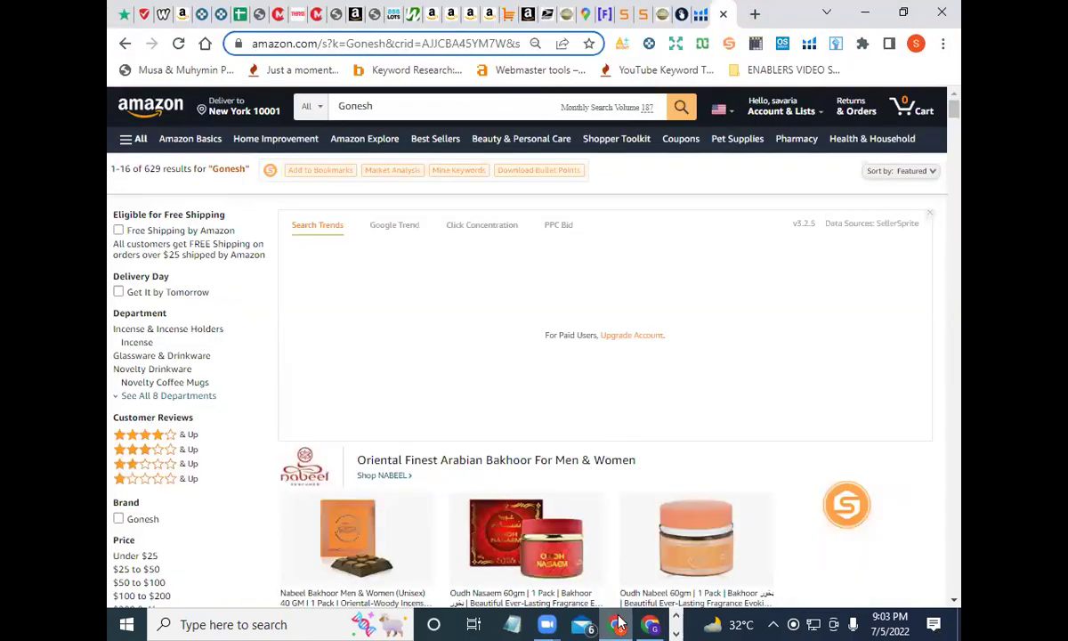
{"action": "left_click", "coordinate": [679, 13]}
{"action": "scroll", "coordinate": [553, 356], "scroll_direction": "down", "scroll_amount": 1}
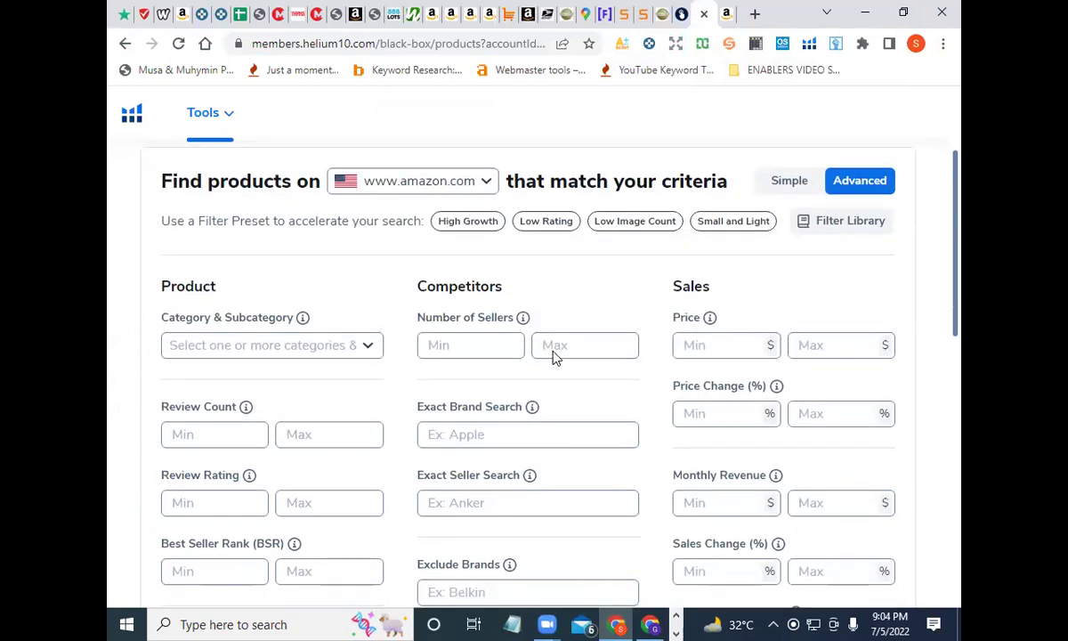
{"action": "left_click", "coordinate": [477, 228]}
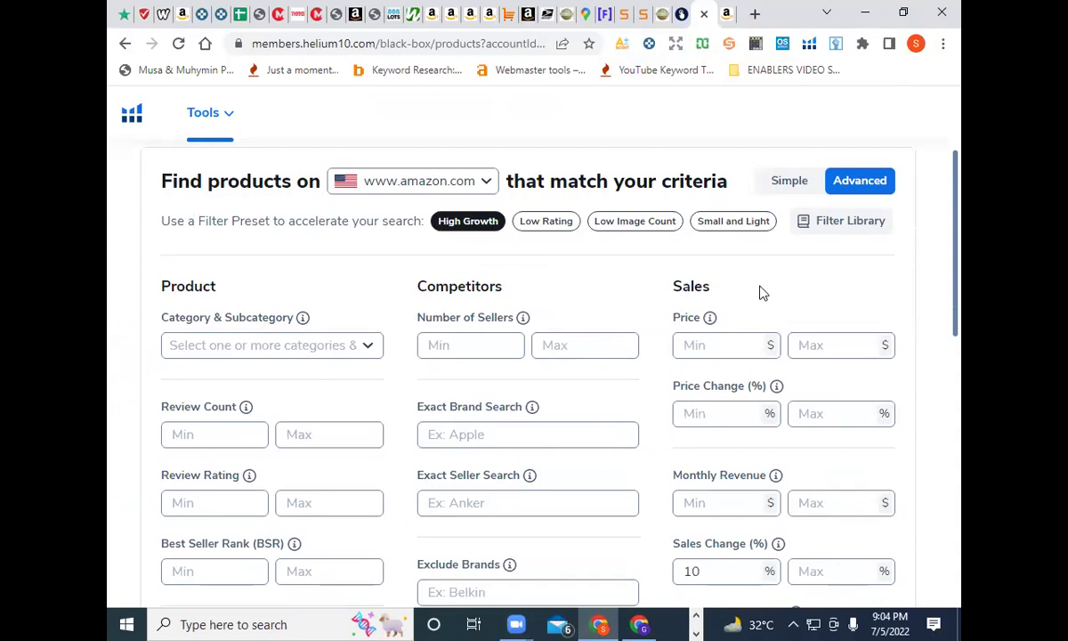
{"action": "scroll", "coordinate": [763, 292], "scroll_direction": "down", "scroll_amount": 5}
{"action": "scroll", "coordinate": [768, 322], "scroll_direction": "down", "scroll_amount": 3}
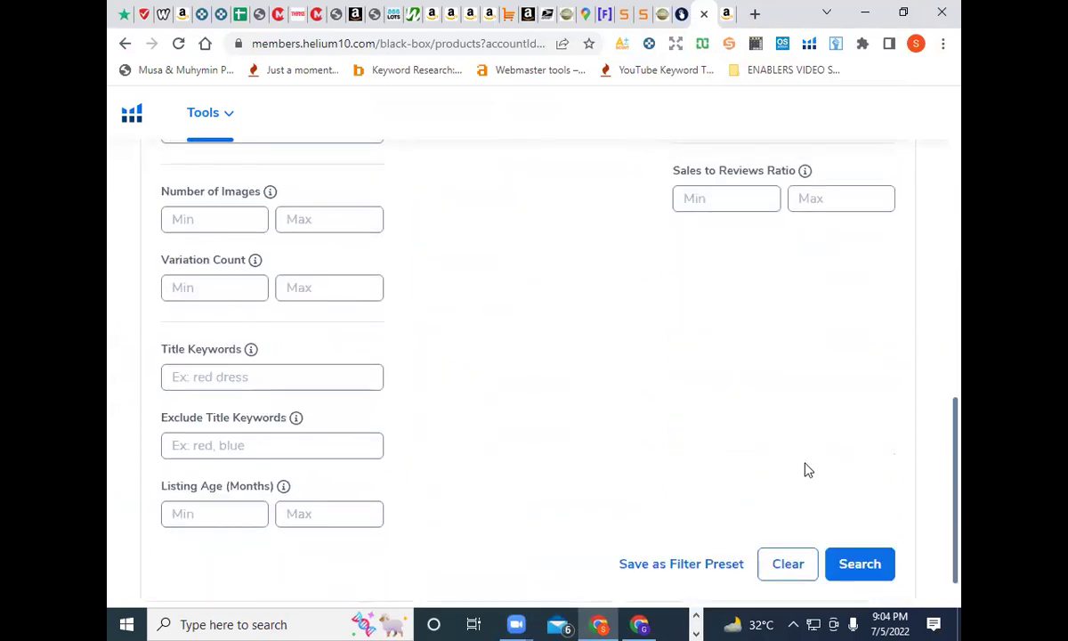
{"action": "left_click", "coordinate": [857, 565]}
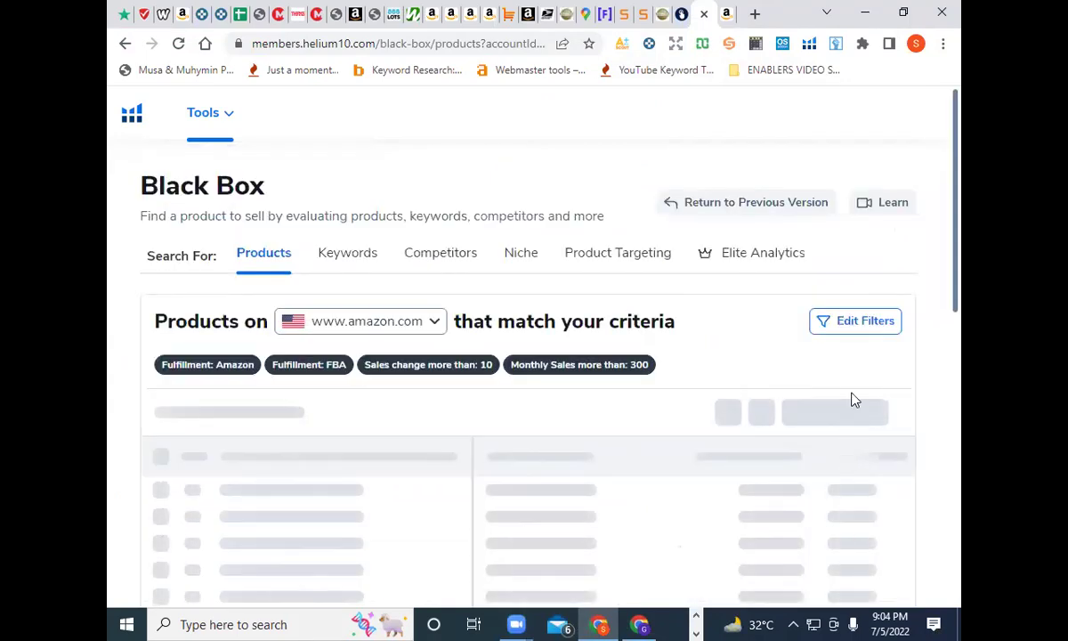
Step: Restrict the product results to the Home & Kitchen category and apply the filter
{"action": "left_click", "coordinate": [857, 326]}
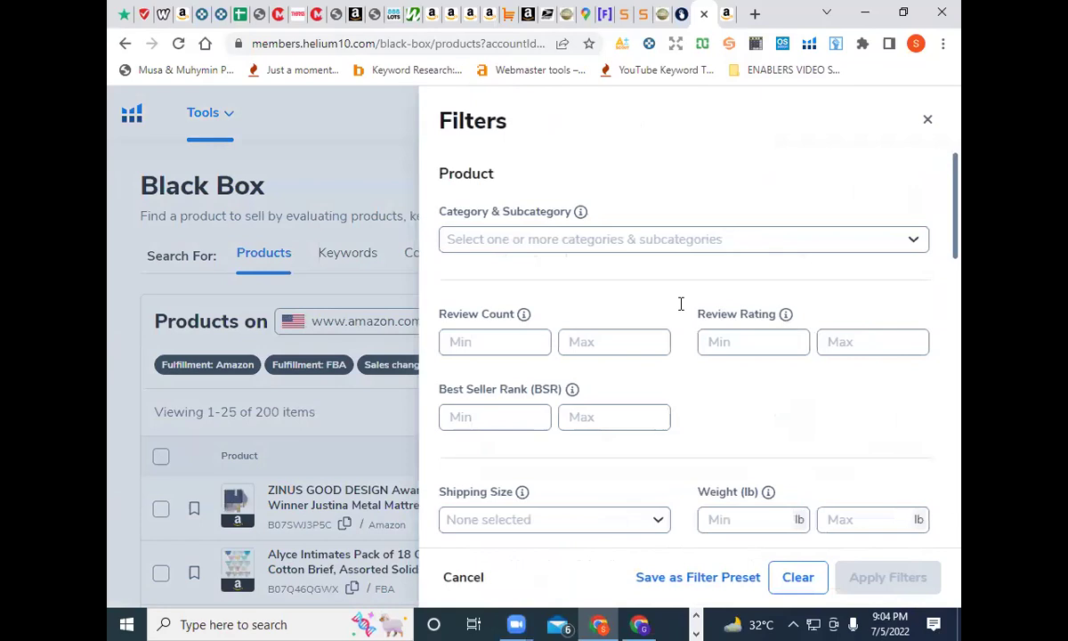
{"action": "left_click", "coordinate": [915, 241]}
{"action": "scroll", "coordinate": [815, 398], "scroll_direction": "down", "scroll_amount": 4}
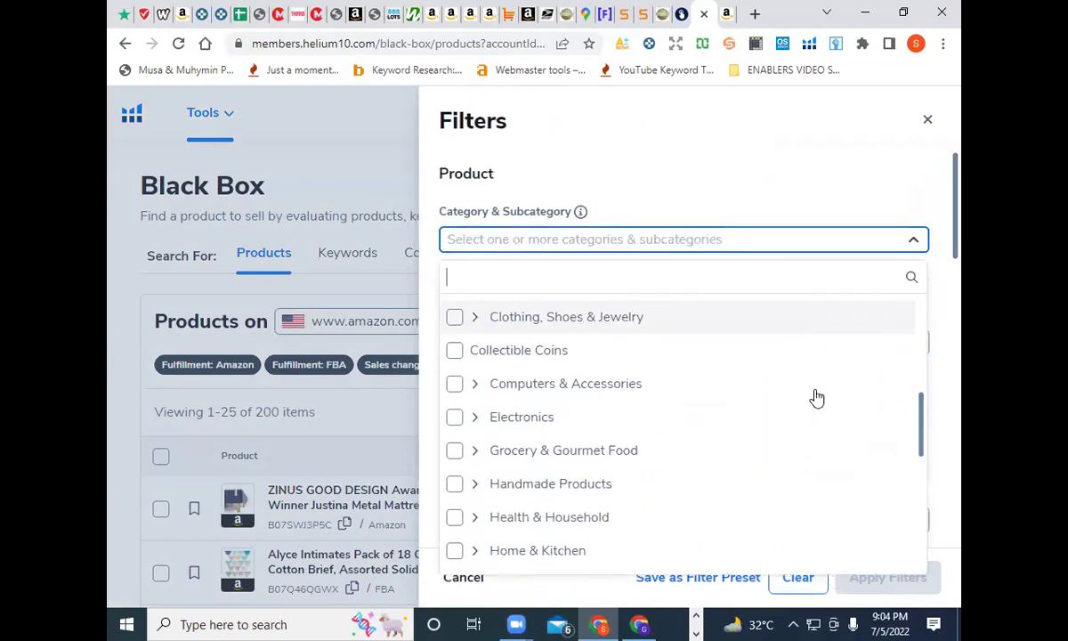
{"action": "left_click", "coordinate": [612, 552]}
{"action": "left_click", "coordinate": [785, 580]}
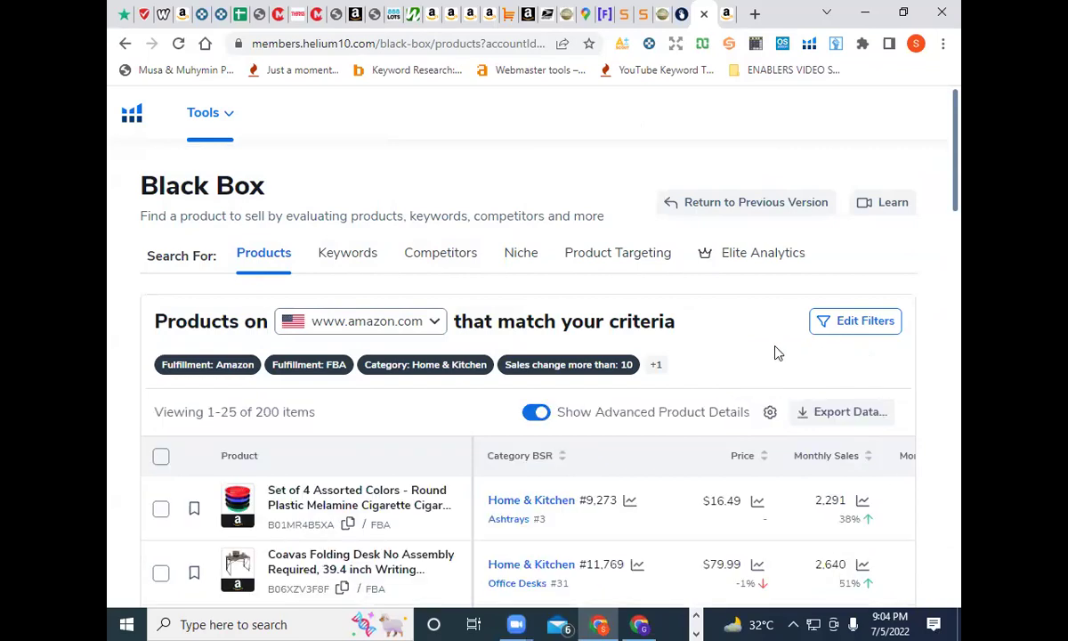
Step: Reopen the result filters and set the minimum review count to 200 and the minimum review rating to 4.2
{"action": "left_click", "coordinate": [858, 326]}
{"action": "left_click", "coordinate": [517, 347]}
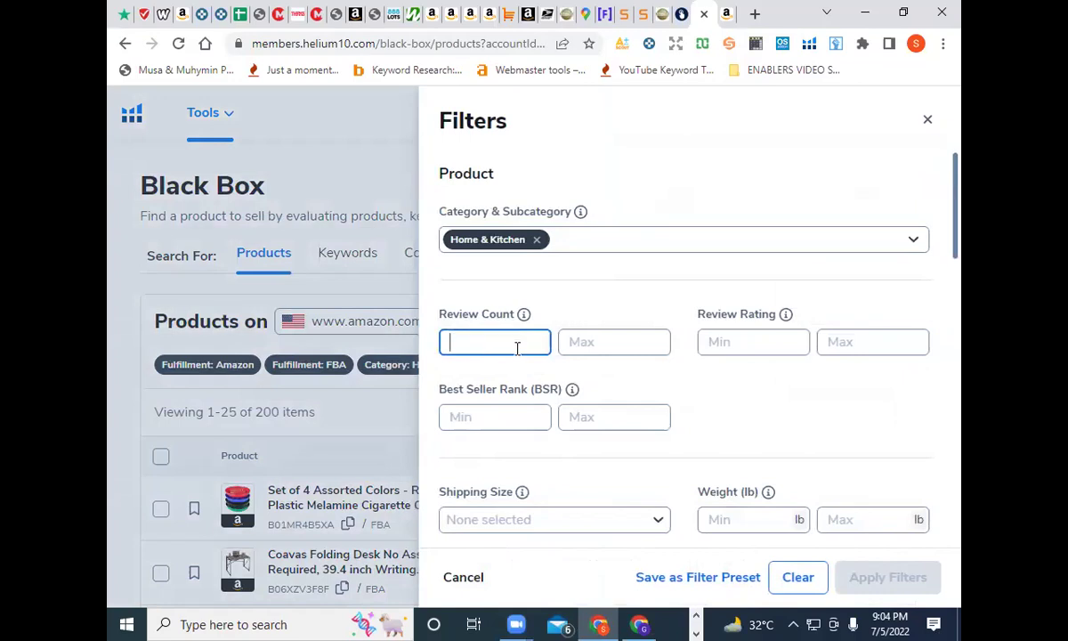
{"action": "type", "text": "200"}
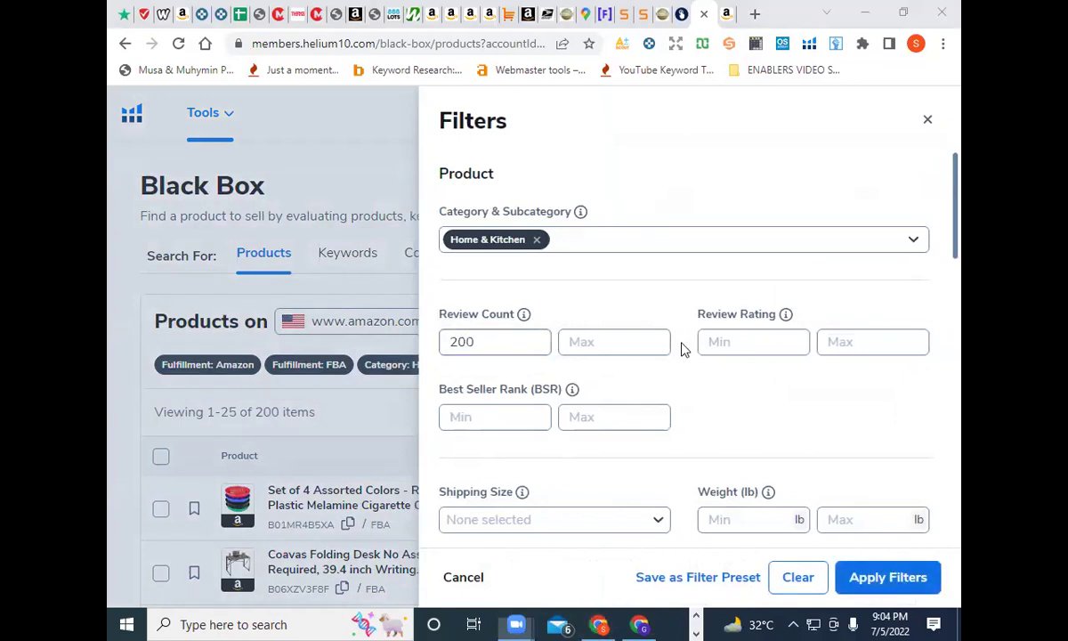
{"action": "left_click", "coordinate": [752, 339]}
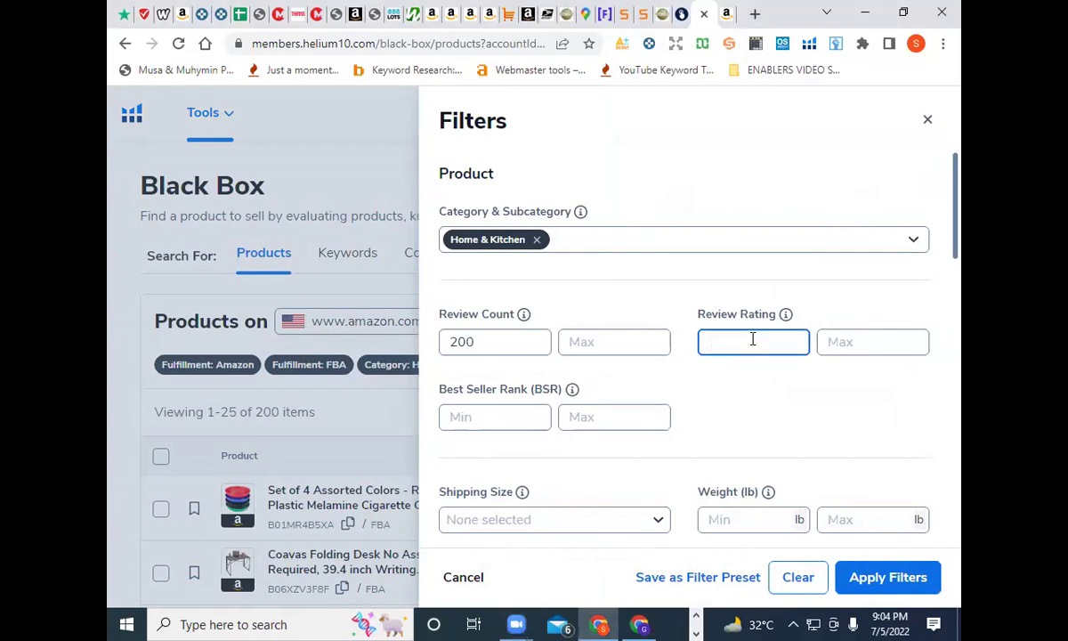
{"action": "type", "text": "4.2"}
Step: Set the Best Seller Rank filter to a minimum of 1 and a maximum of 60000
{"action": "left_click", "coordinate": [507, 416]}
{"action": "type", "text": "1"}
{"action": "left_click", "coordinate": [599, 421]}
{"action": "type", "text": "6"}
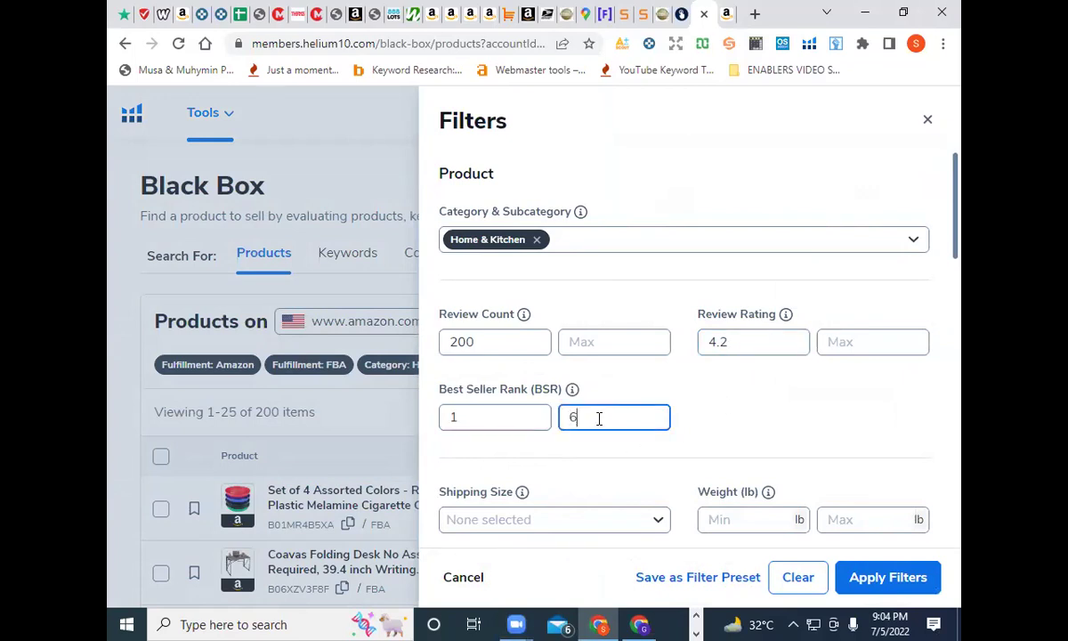
{"action": "type", "text": "0000"}
Step: Include all six shipping sizes, leaving None unchecked, and set the maximum weight to 3.3 lb
{"action": "scroll", "coordinate": [729, 405], "scroll_direction": "down", "scroll_amount": 2}
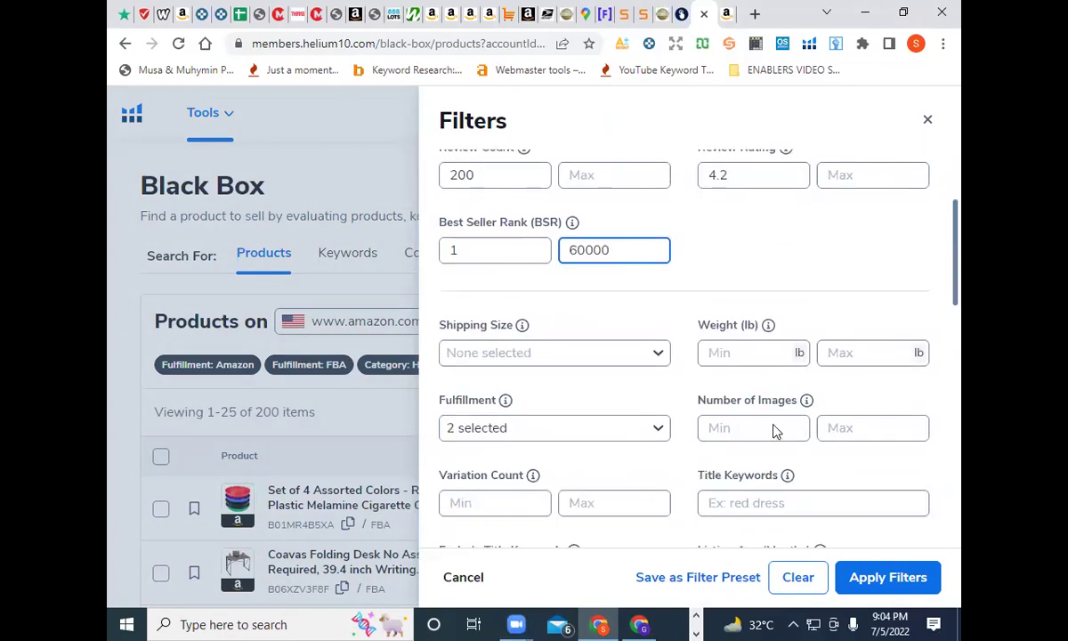
{"action": "left_click", "coordinate": [660, 354]}
{"action": "left_click", "coordinate": [564, 398]}
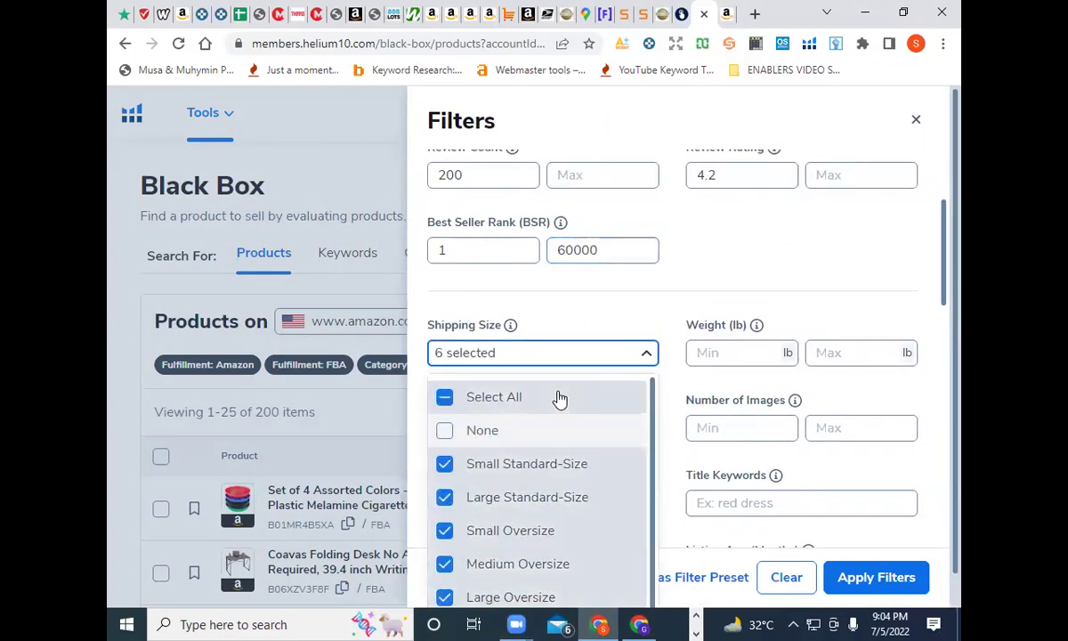
{"action": "left_click", "coordinate": [677, 395]}
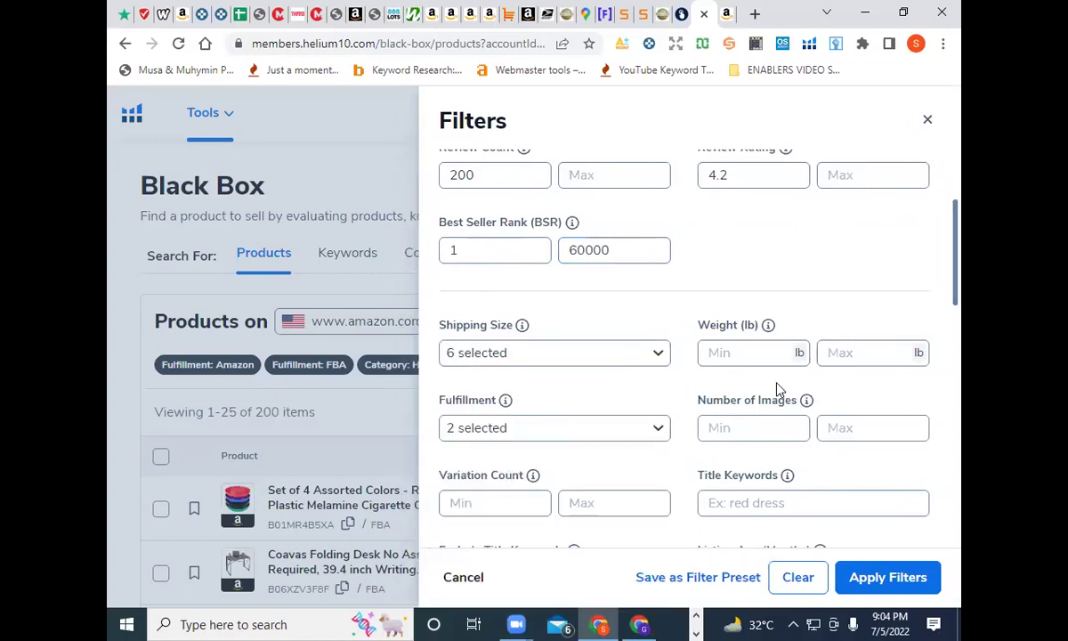
{"action": "left_click", "coordinate": [866, 353]}
{"action": "type", "text": "3.3"}
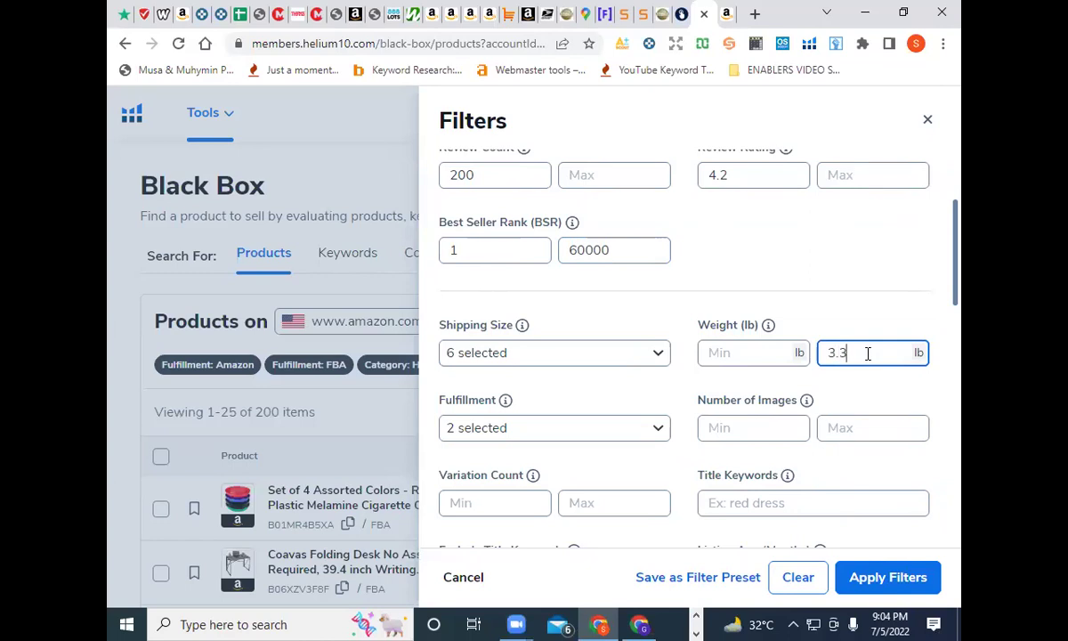
Step: Set the fulfillment filter to include Amazon, FBA and FBM
{"action": "scroll", "coordinate": [872, 372], "scroll_direction": "down", "scroll_amount": 1}
{"action": "scroll", "coordinate": [870, 374], "scroll_direction": "down", "scroll_amount": 2}
{"action": "scroll", "coordinate": [866, 369], "scroll_direction": "up", "scroll_amount": 1}
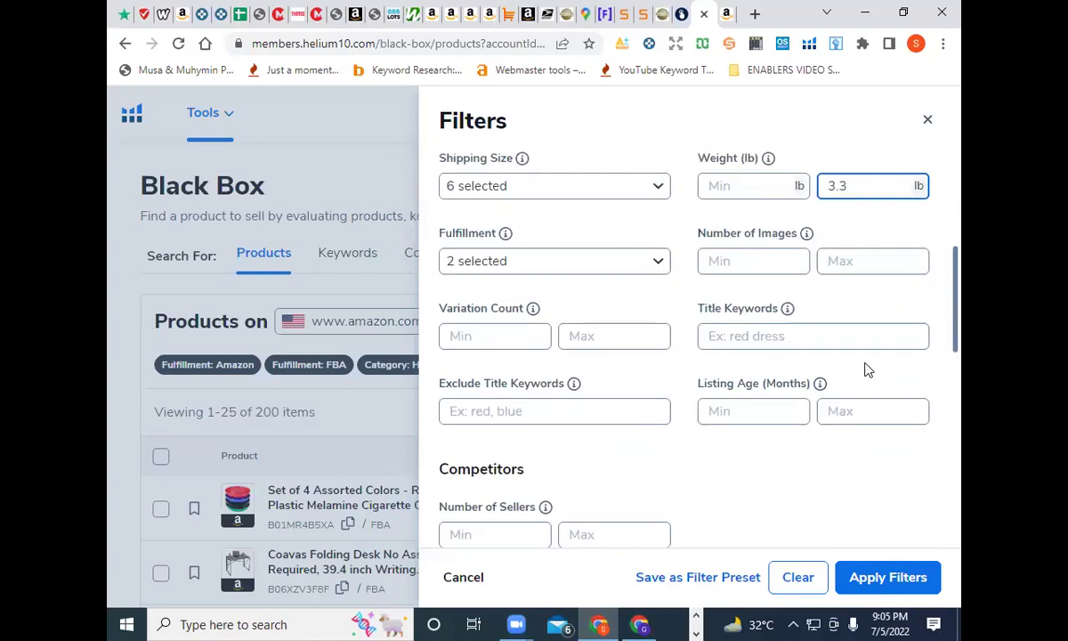
{"action": "left_click", "coordinate": [657, 266]}
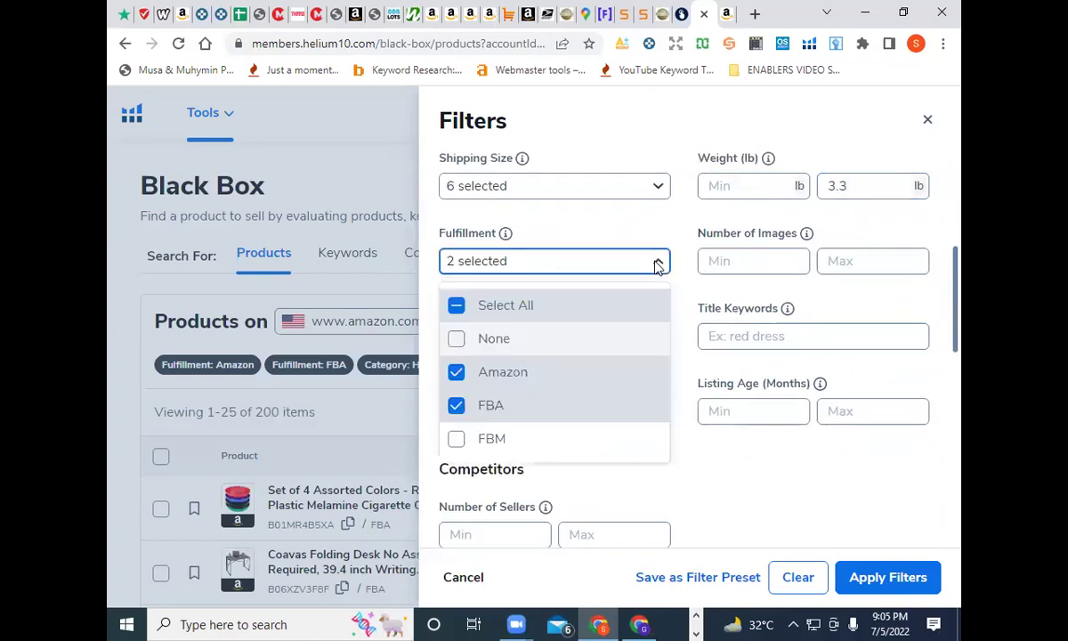
{"action": "left_click", "coordinate": [604, 316]}
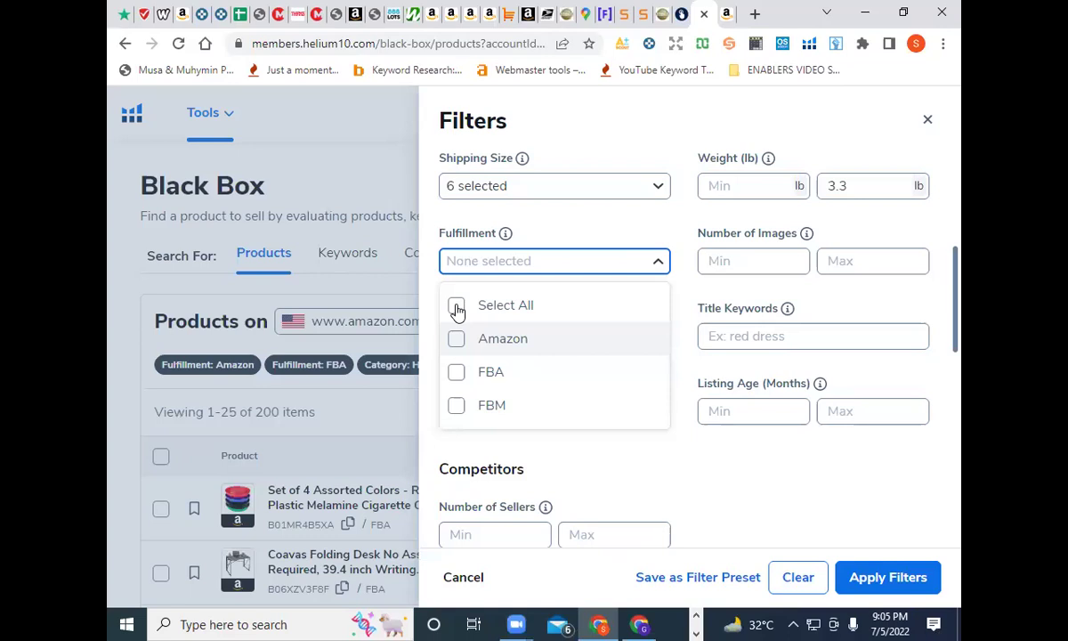
{"action": "left_click", "coordinate": [457, 308]}
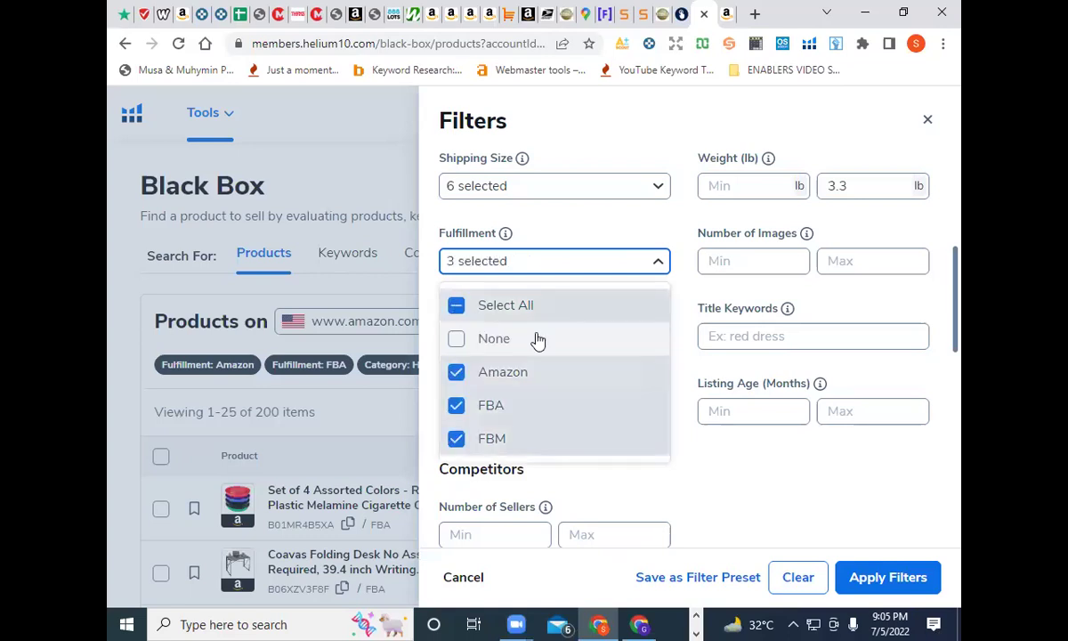
{"action": "left_click", "coordinate": [692, 358]}
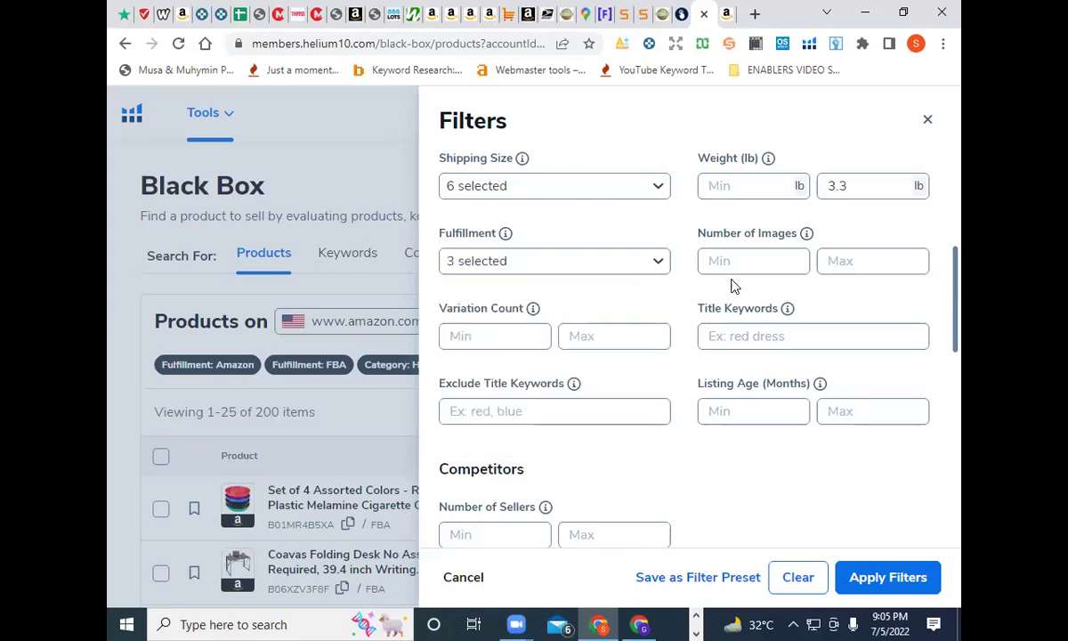
Step: Set the variation count filter to a minimum of 1 and a maximum of 4
{"action": "left_click", "coordinate": [510, 342]}
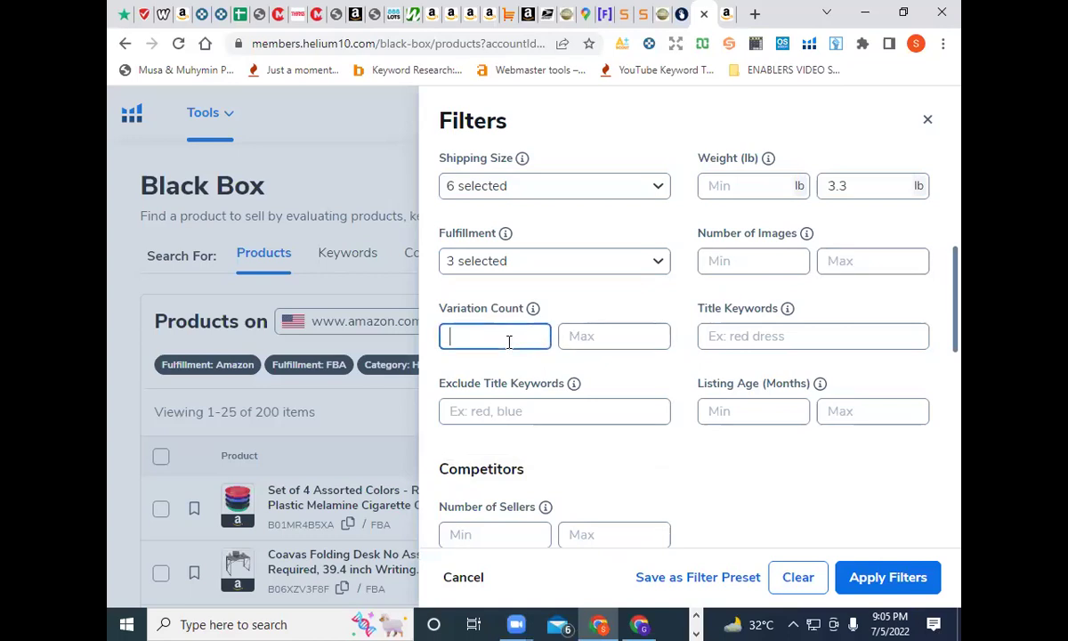
{"action": "type", "text": "1"}
{"action": "left_click", "coordinate": [610, 338]}
{"action": "type", "text": "4"}
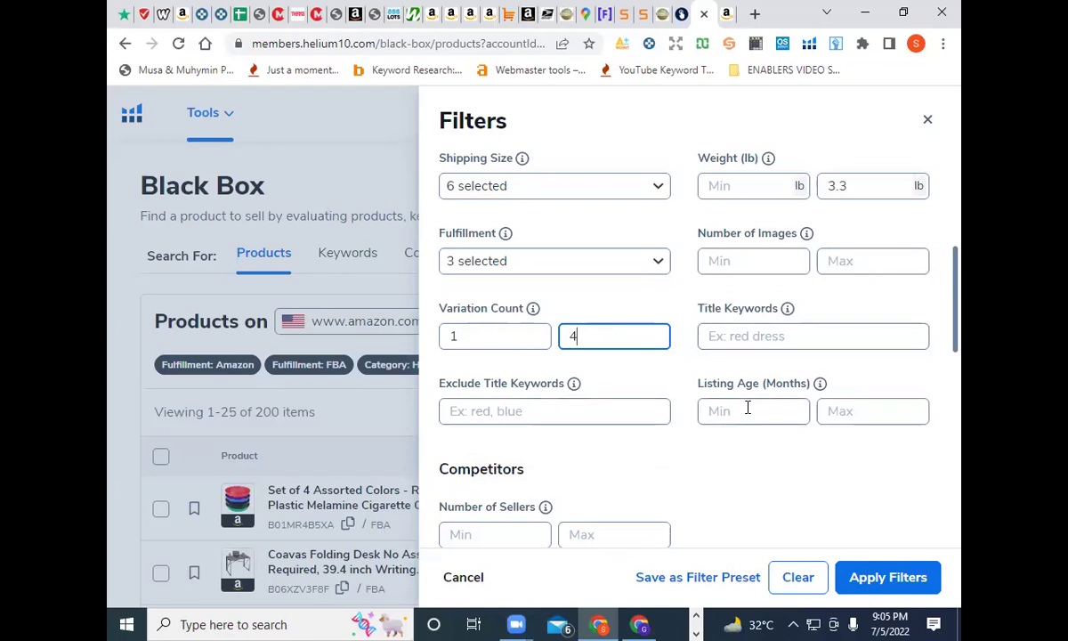
{"action": "scroll", "coordinate": [746, 405], "scroll_direction": "down", "scroll_amount": 2}
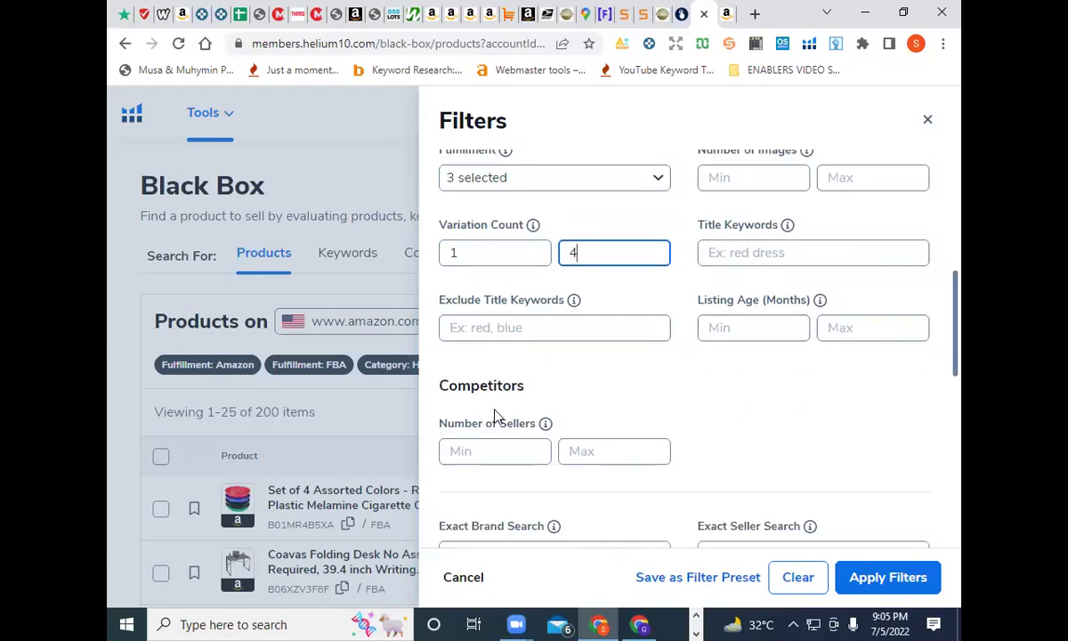
Step: Set the number of sellers filter to a minimum of 5 and a maximum of 25
{"action": "scroll", "coordinate": [499, 414], "scroll_direction": "down", "scroll_amount": 2}
{"action": "scroll", "coordinate": [521, 411], "scroll_direction": "down", "scroll_amount": 1}
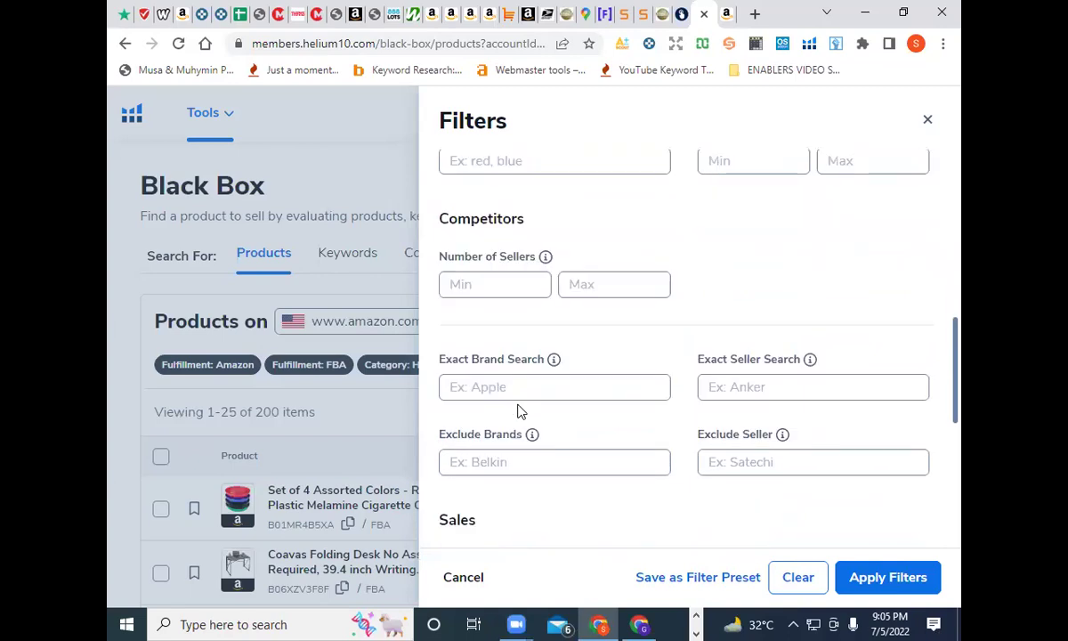
{"action": "left_click", "coordinate": [514, 285]}
{"action": "type", "text": "5"}
{"action": "left_click", "coordinate": [612, 281]}
{"action": "type", "text": "25"}
Step: Set the price filter to a minimum of $8 and a maximum of $50
{"action": "scroll", "coordinate": [620, 334], "scroll_direction": "down", "scroll_amount": 2}
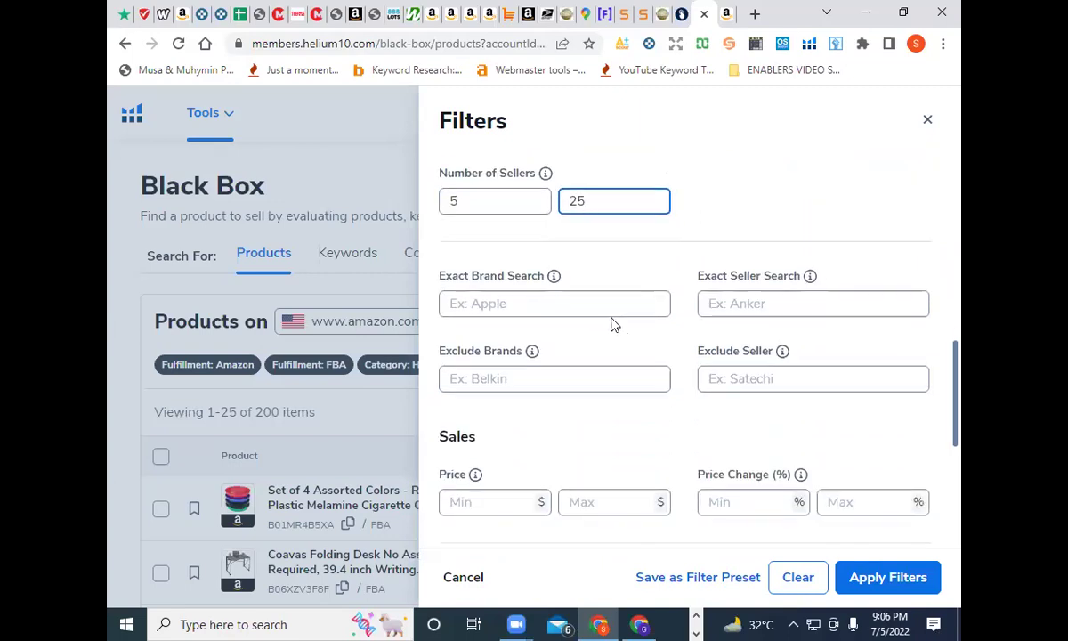
{"action": "scroll", "coordinate": [655, 423], "scroll_direction": "down", "scroll_amount": 1}
{"action": "scroll", "coordinate": [647, 440], "scroll_direction": "down", "scroll_amount": 1}
{"action": "left_click", "coordinate": [499, 335]}
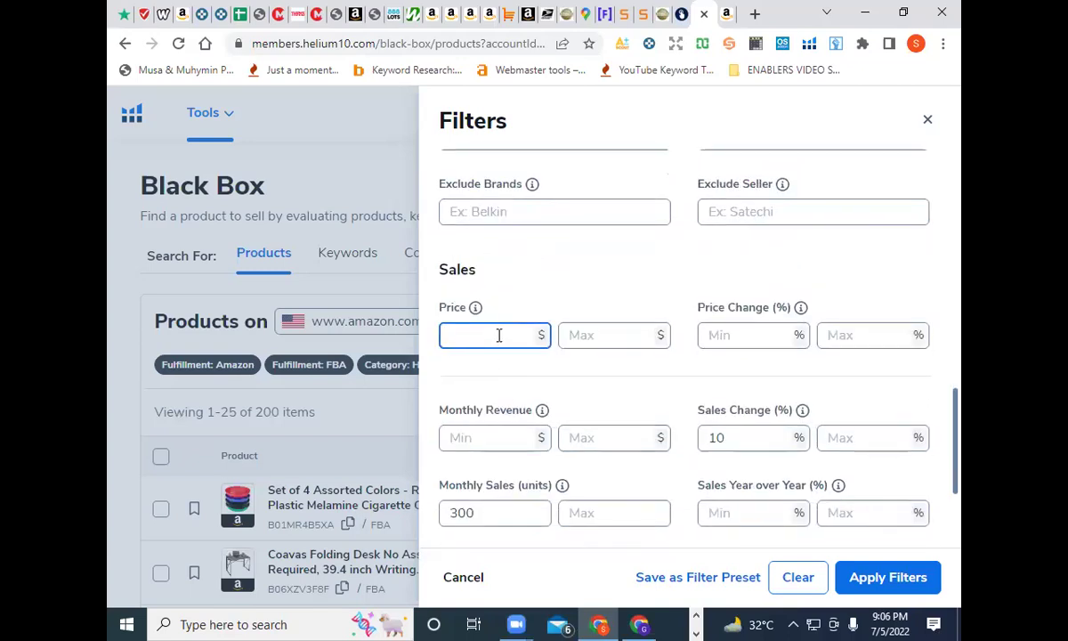
{"action": "type", "text": "8"}
{"action": "left_click", "coordinate": [605, 335]}
{"action": "type", "text": "50"}
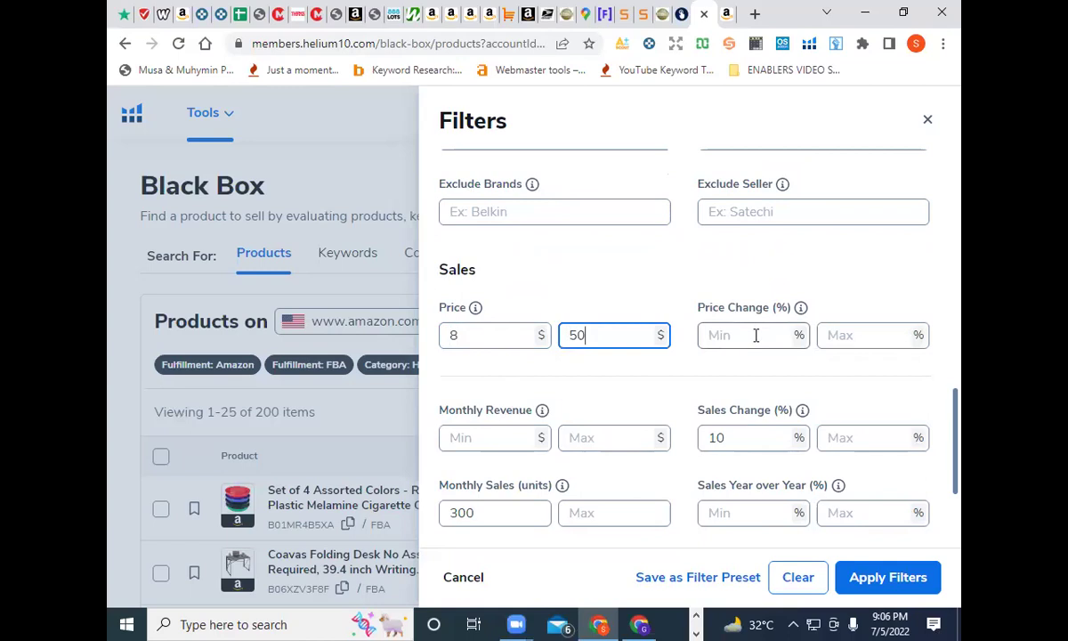
Step: Set the minimum monthly sales filter to 500 units
{"action": "scroll", "coordinate": [730, 383], "scroll_direction": "down", "scroll_amount": 1}
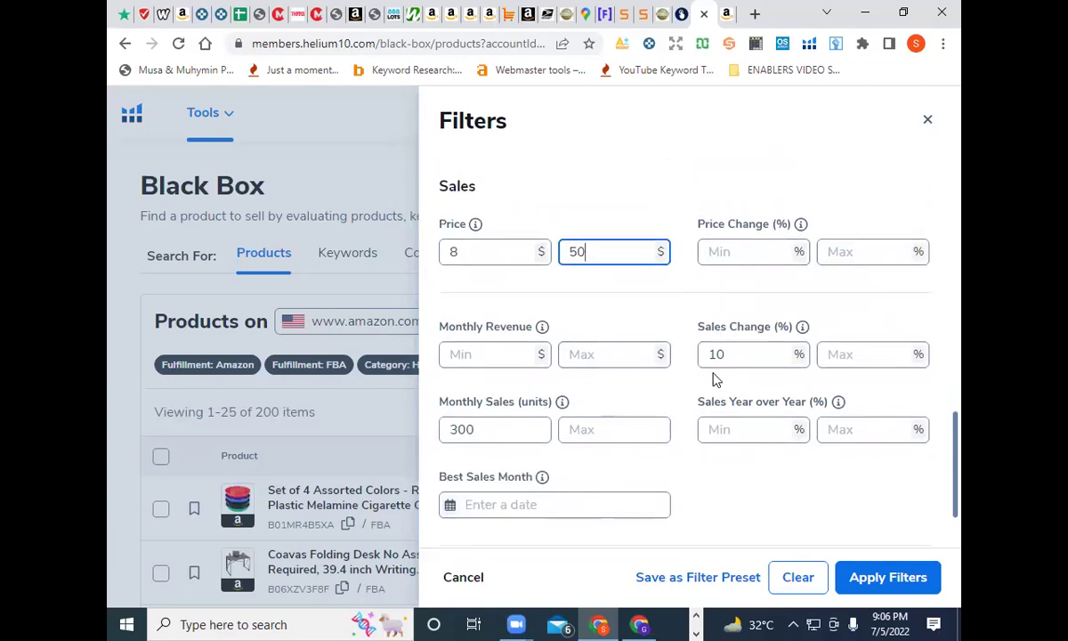
{"action": "scroll", "coordinate": [530, 432], "scroll_direction": "down", "scroll_amount": 1}
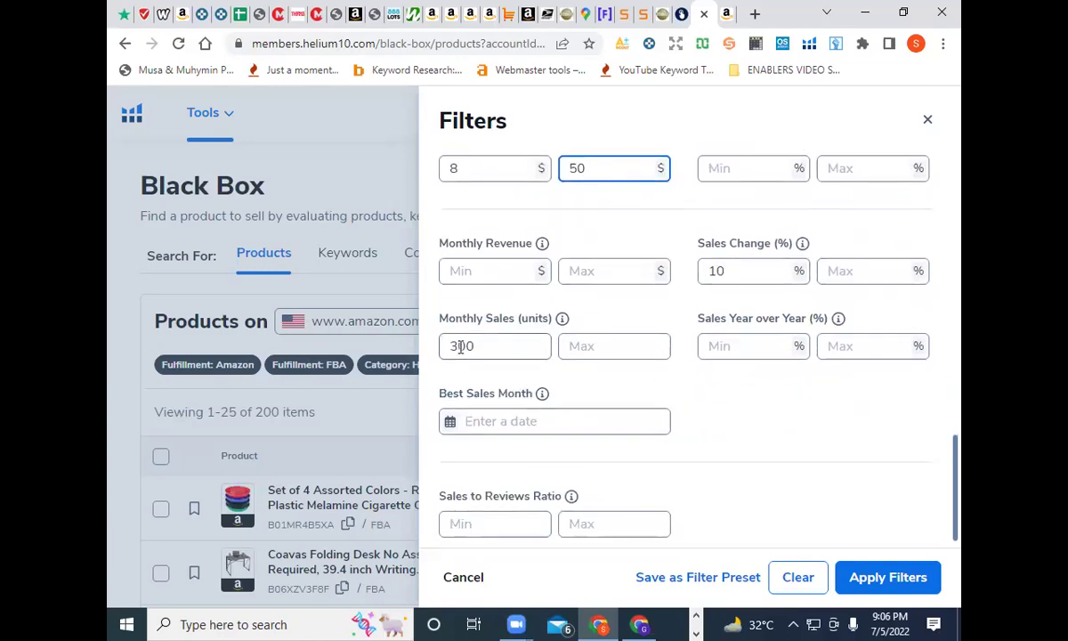
{"action": "left_click", "coordinate": [453, 349]}
{"action": "key", "text": "Delete"}
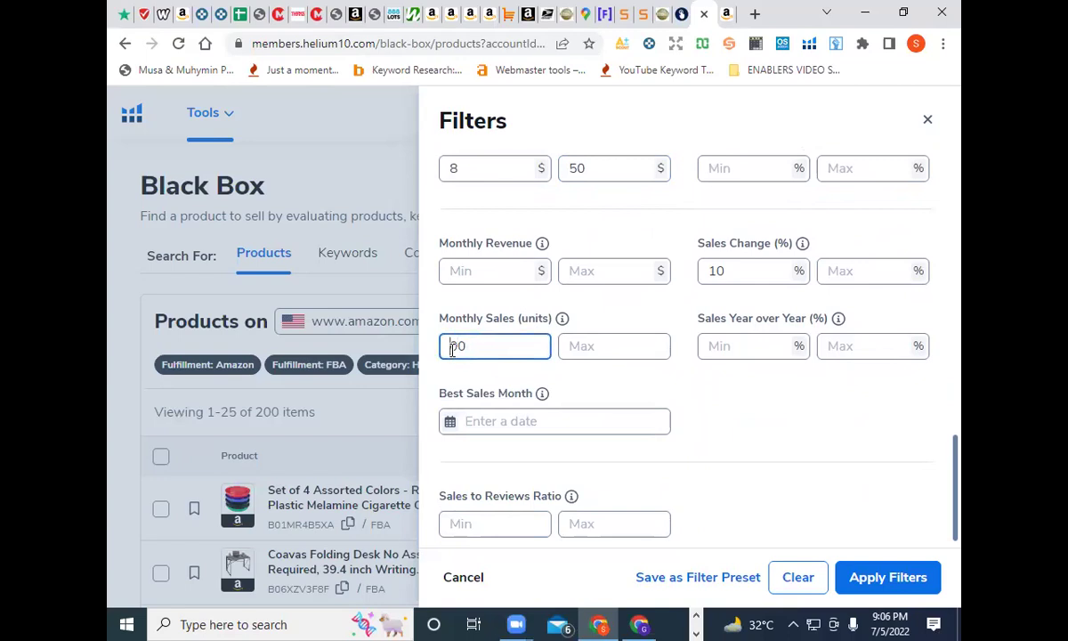
{"action": "type", "text": "5"}
{"action": "scroll", "coordinate": [767, 402], "scroll_direction": "down", "scroll_amount": 1}
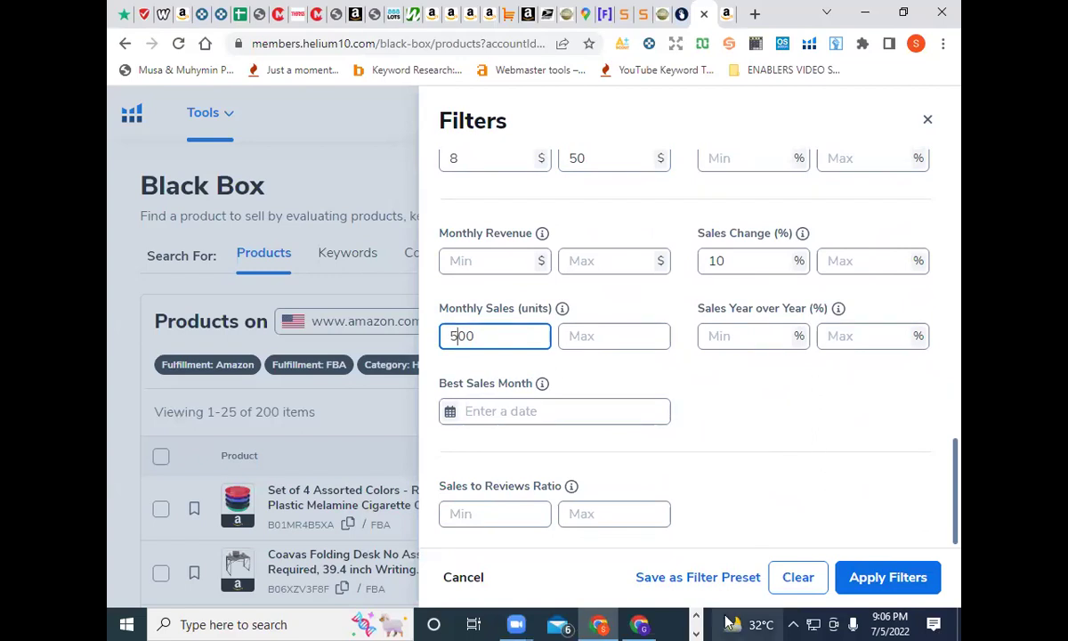
Step: Switch to the Google Sheets product list and check the first product's total product count and title
{"action": "left_click", "coordinate": [637, 619]}
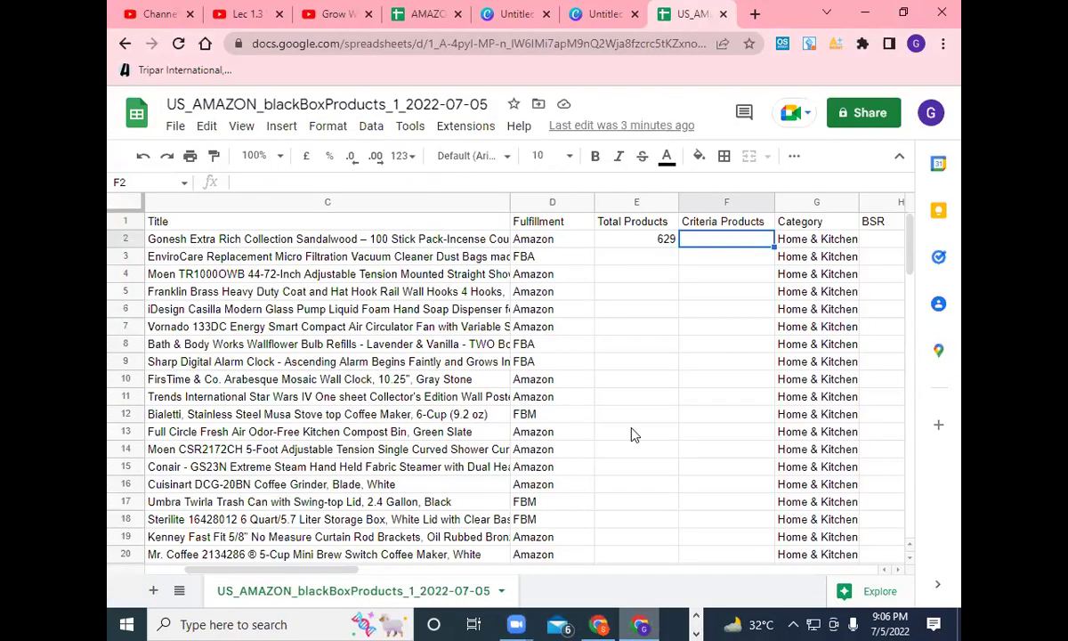
{"action": "left_click", "coordinate": [646, 243]}
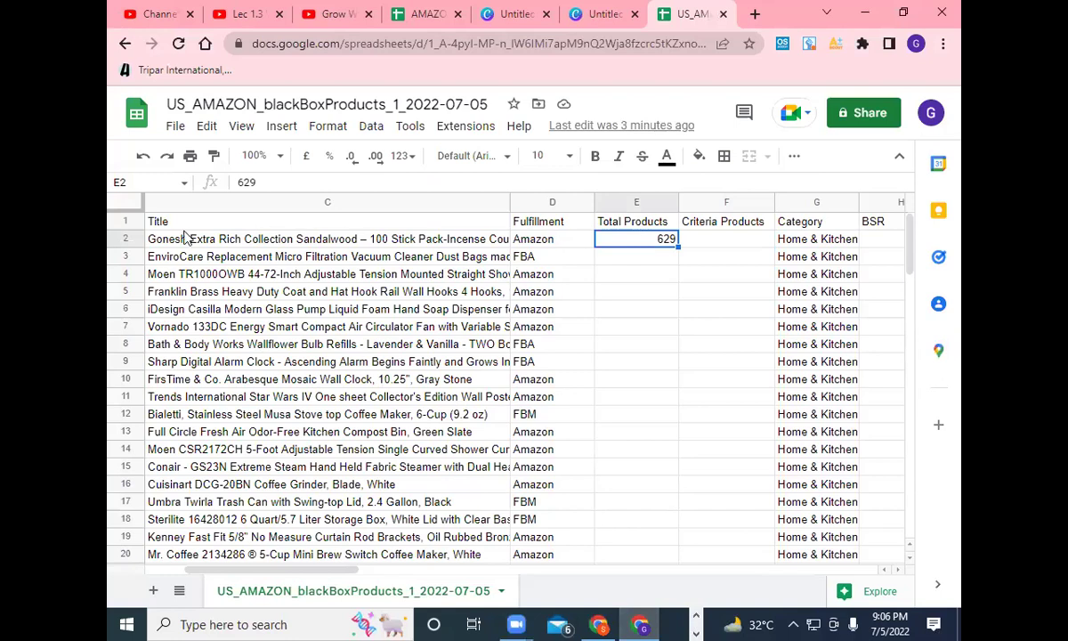
{"action": "left_click", "coordinate": [158, 241]}
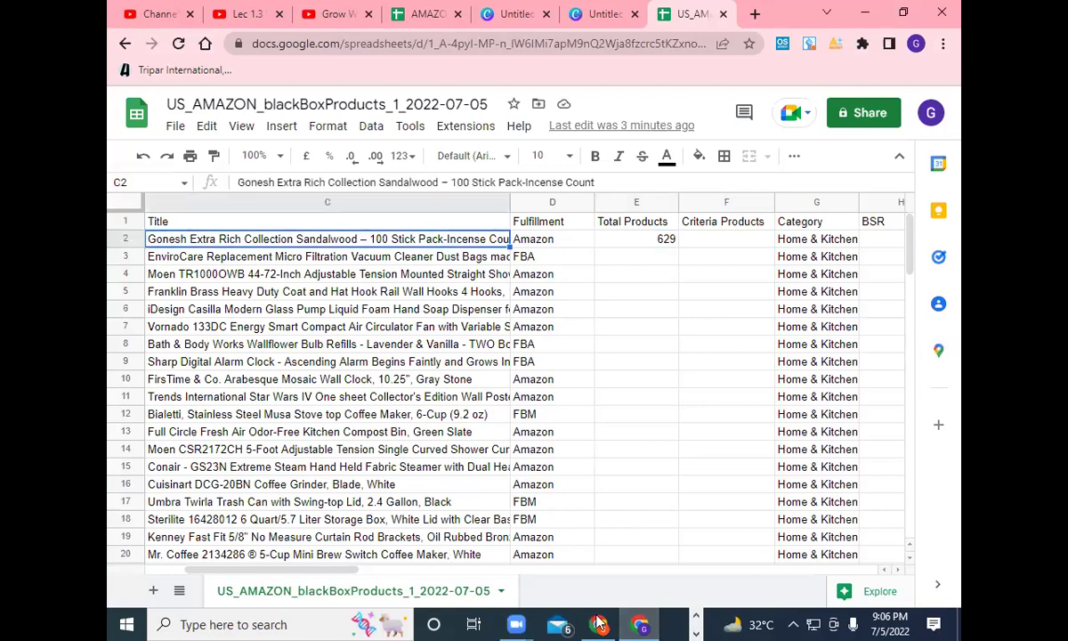
{"action": "key", "text": "alt+Tab"}
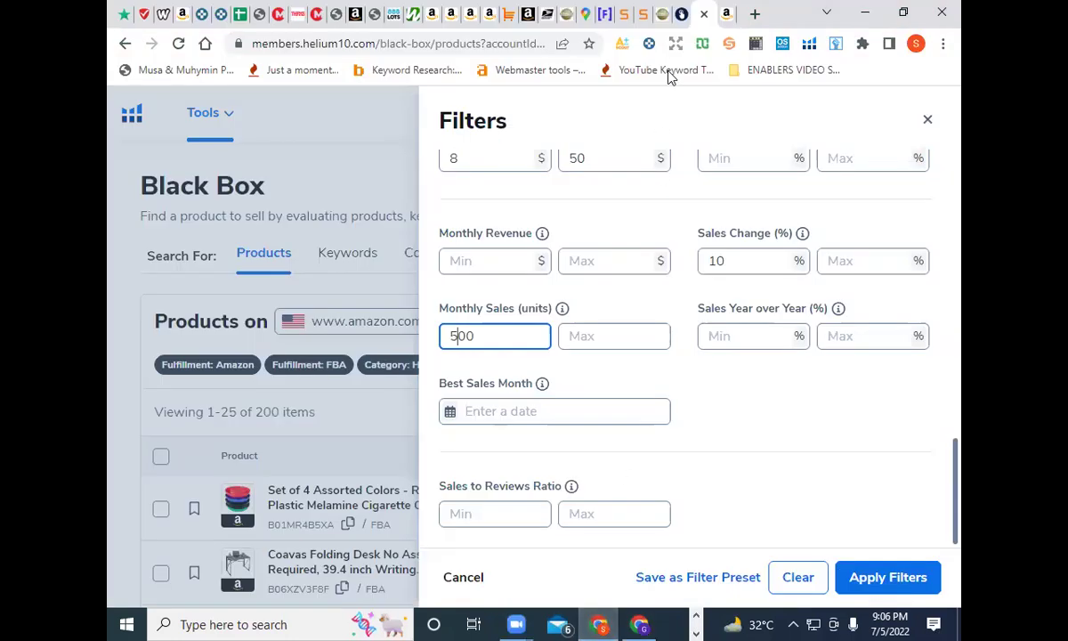
Step: Copy the search keyword Gonesh from the Amazon search results page
{"action": "left_click", "coordinate": [467, 14]}
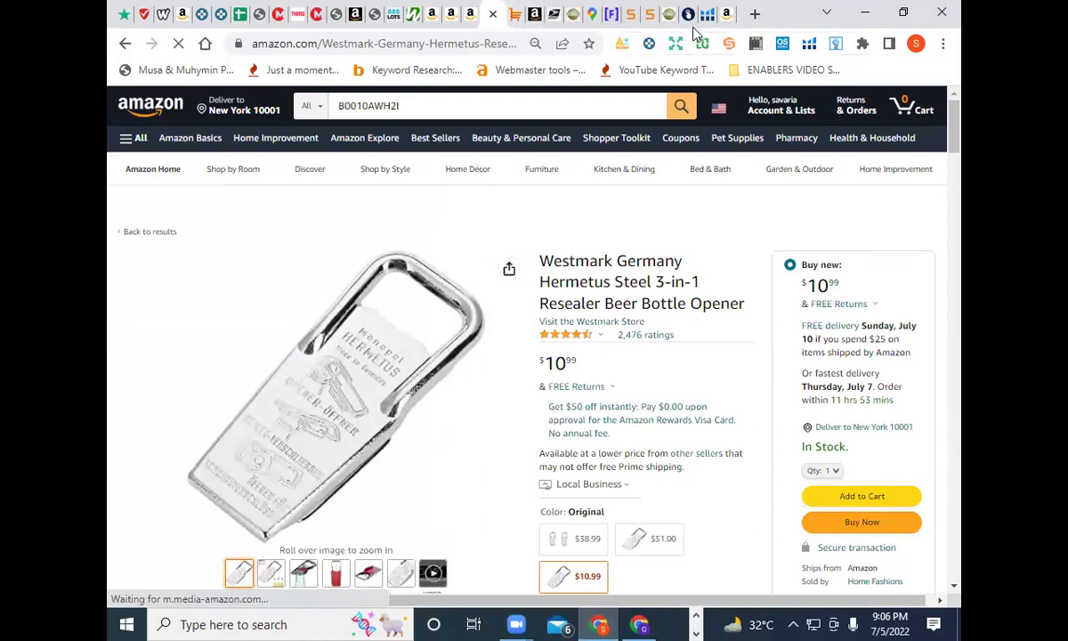
{"action": "left_click", "coordinate": [730, 22]}
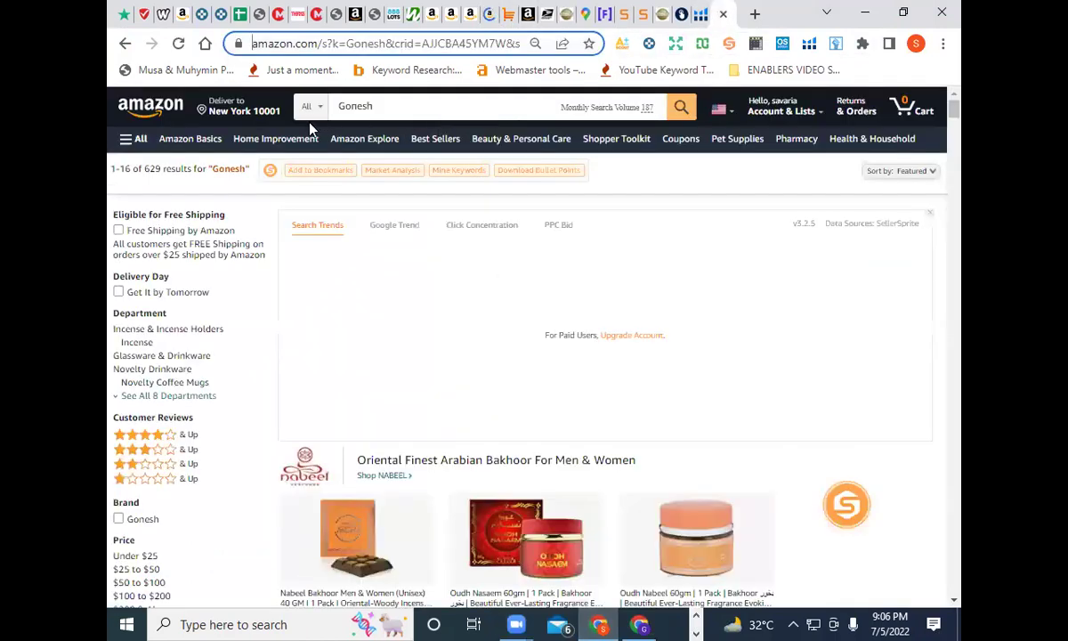
{"action": "double_click", "coordinate": [341, 105]}
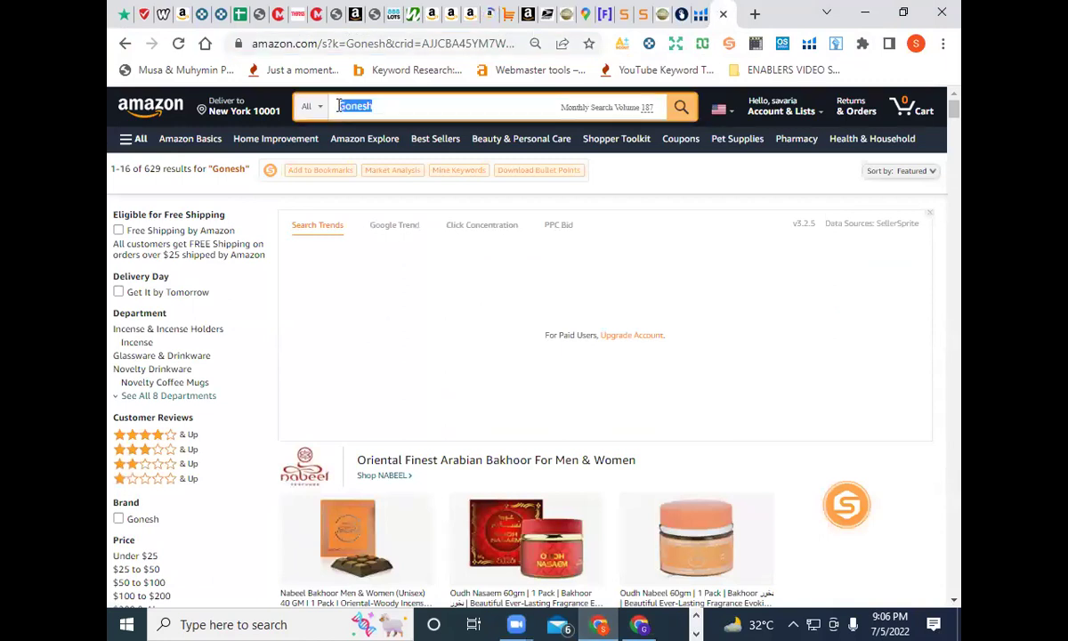
{"action": "right_click", "coordinate": [340, 106]}
{"action": "left_click", "coordinate": [393, 167]}
Step: Return to the Helium 10 Black Box filters and paste Gonesh as the title keyword
{"action": "left_click", "coordinate": [699, 16]}
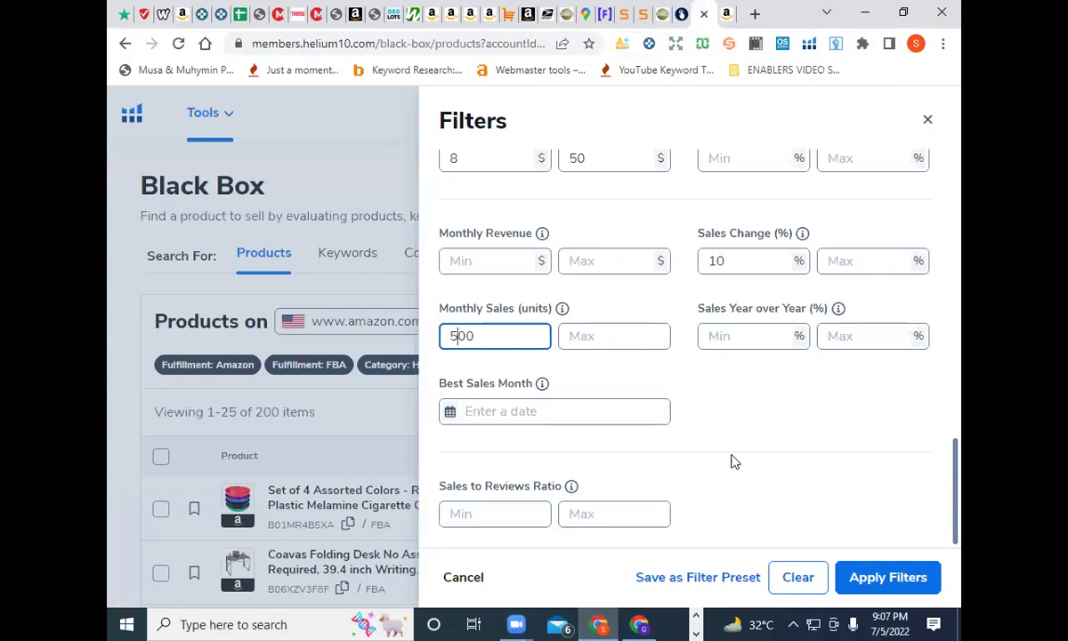
{"action": "scroll", "coordinate": [731, 480], "scroll_direction": "up", "scroll_amount": 3}
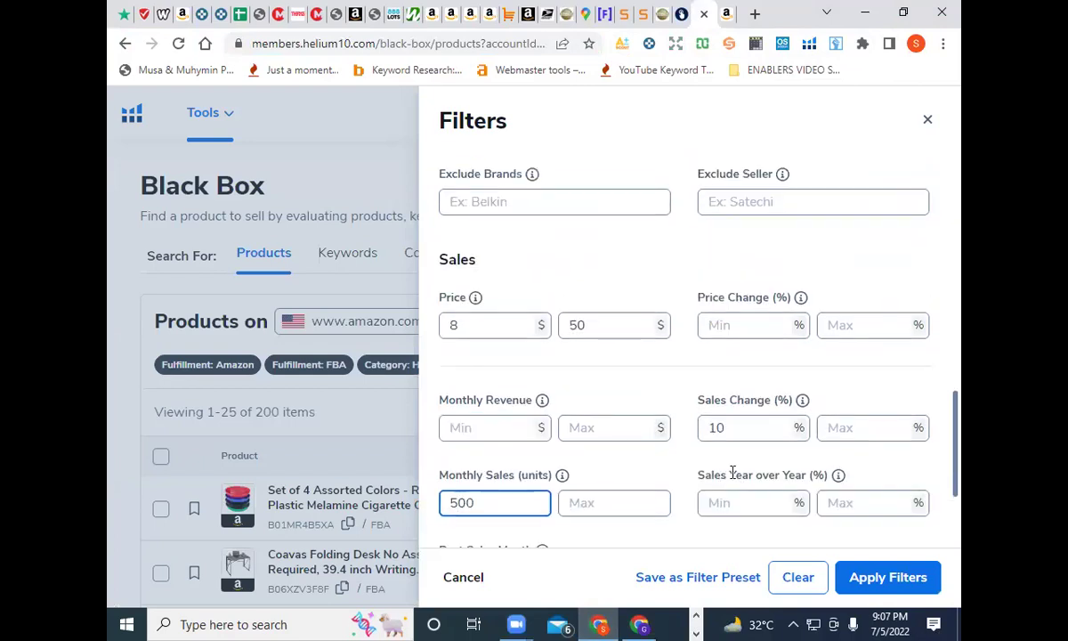
{"action": "scroll", "coordinate": [732, 480], "scroll_direction": "up", "scroll_amount": 2}
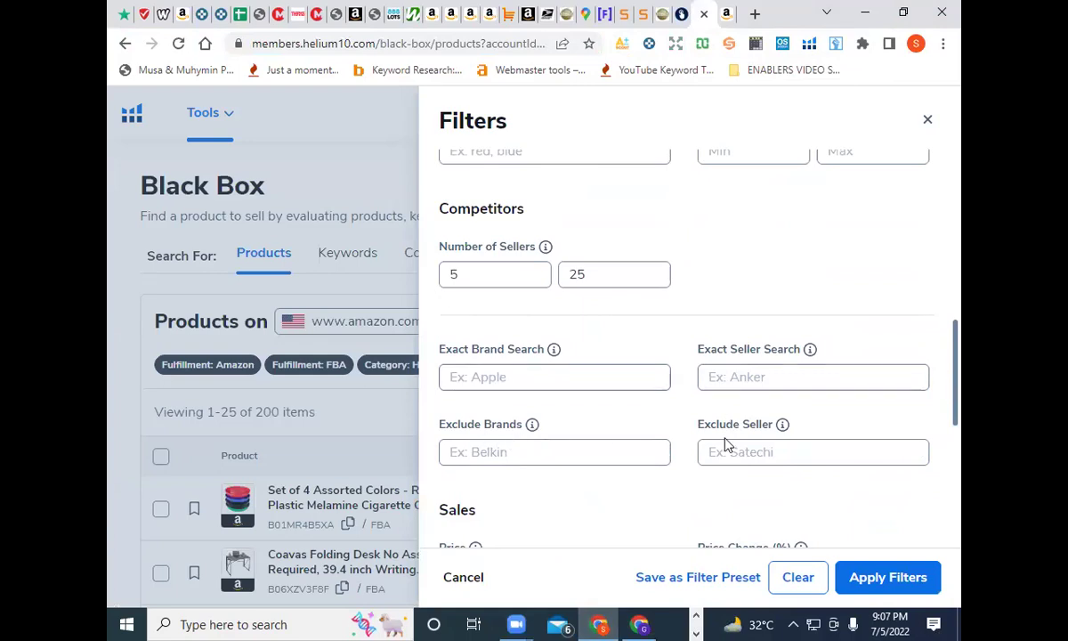
{"action": "scroll", "coordinate": [734, 448], "scroll_direction": "up", "scroll_amount": 2}
{"action": "scroll", "coordinate": [738, 450], "scroll_direction": "up", "scroll_amount": 1}
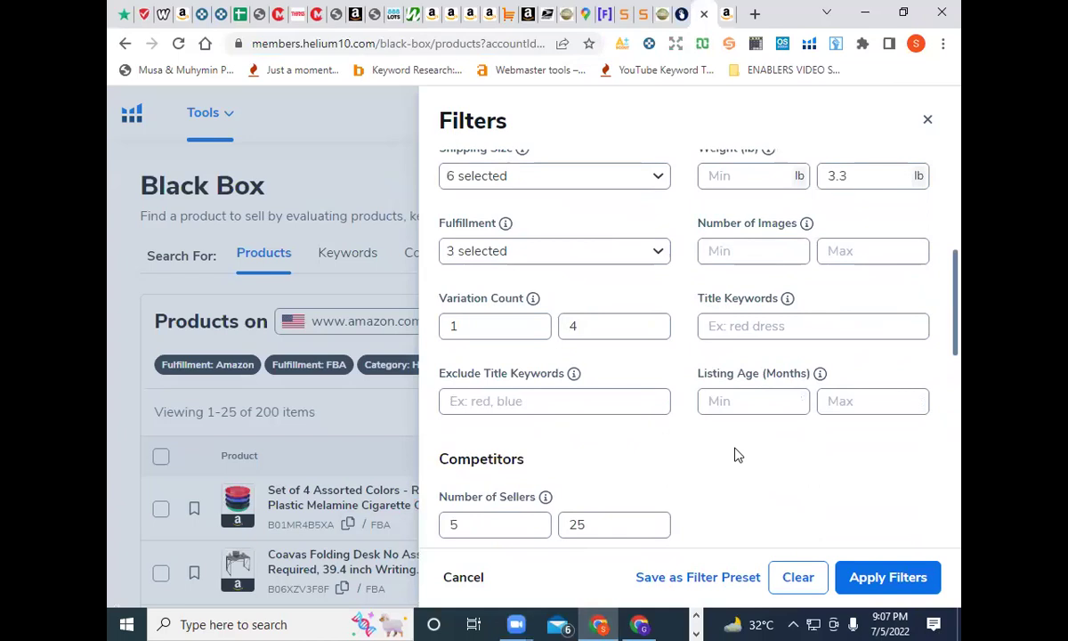
{"action": "scroll", "coordinate": [735, 455], "scroll_direction": "up", "scroll_amount": 1}
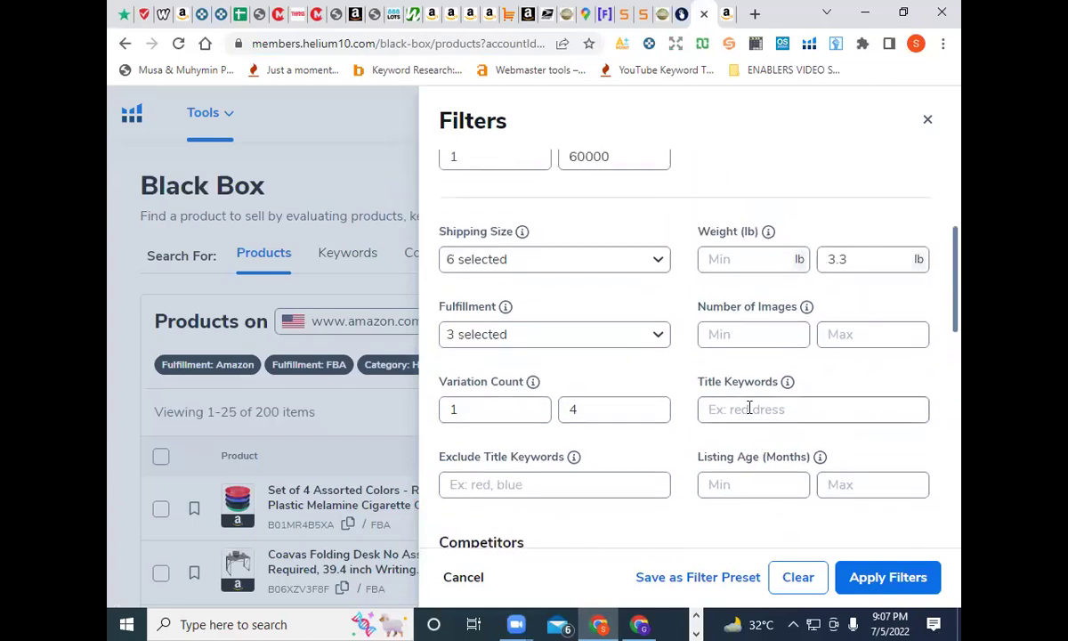
{"action": "left_click", "coordinate": [748, 410]}
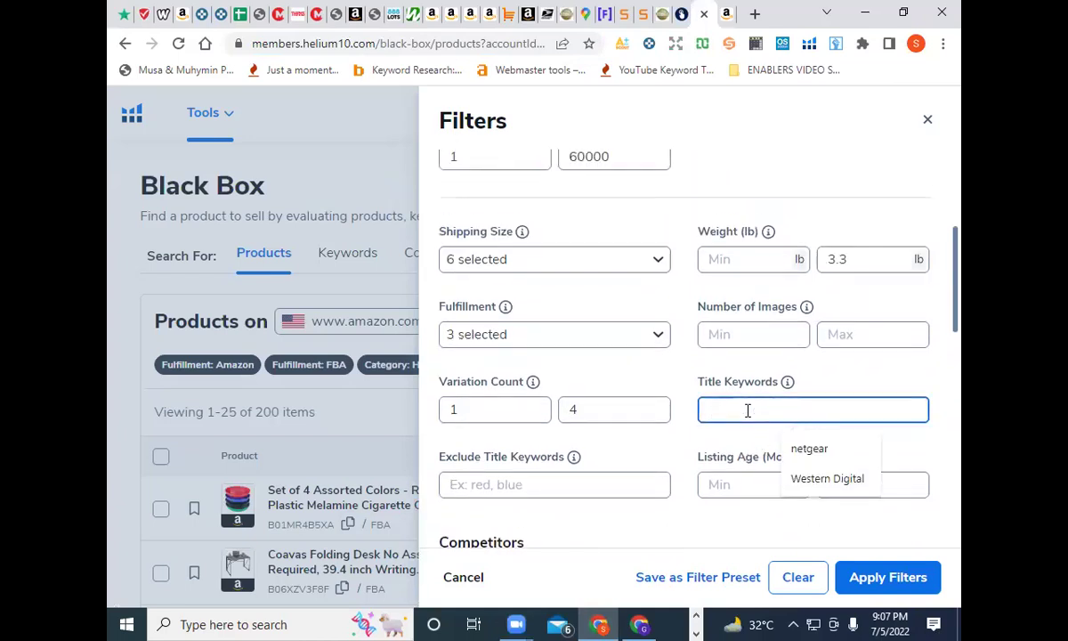
{"action": "right_click", "coordinate": [748, 409]}
{"action": "left_click", "coordinate": [768, 255]}
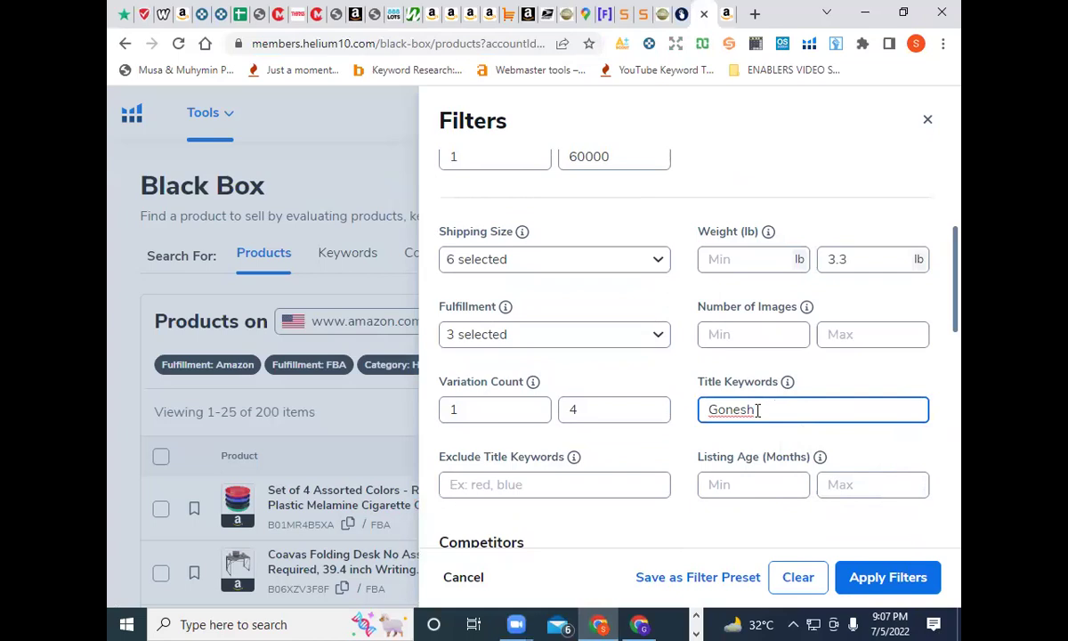
Step: Review the filter settings, apply the filters and view the matching products
{"action": "scroll", "coordinate": [756, 410], "scroll_direction": "up", "scroll_amount": 3}
{"action": "scroll", "coordinate": [760, 419], "scroll_direction": "down", "scroll_amount": 4}
{"action": "scroll", "coordinate": [760, 418], "scroll_direction": "down", "scroll_amount": 1}
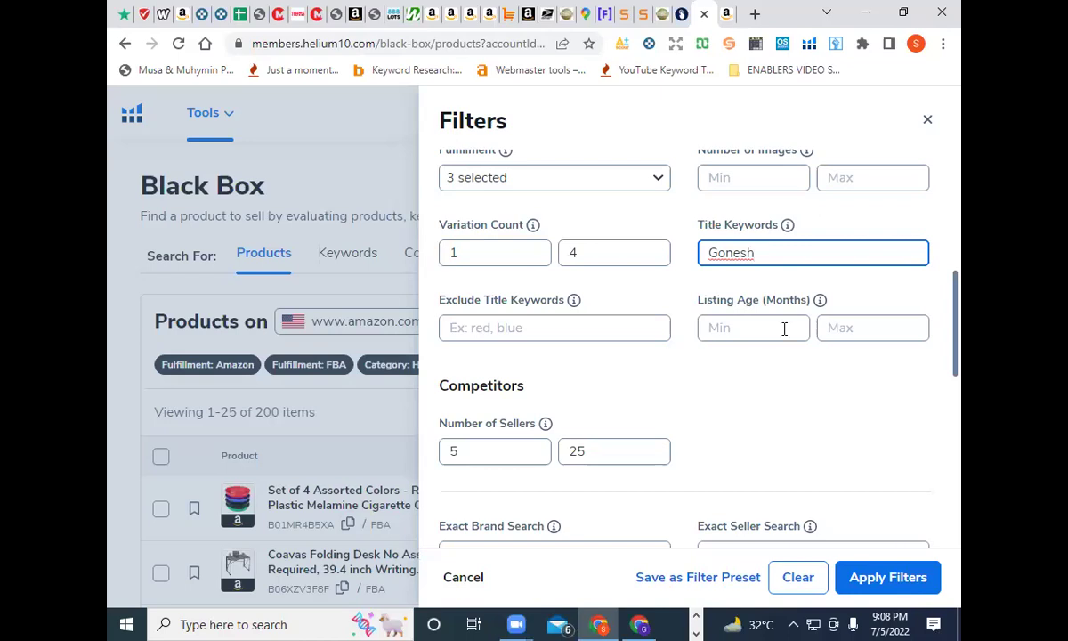
{"action": "left_click", "coordinate": [851, 579]}
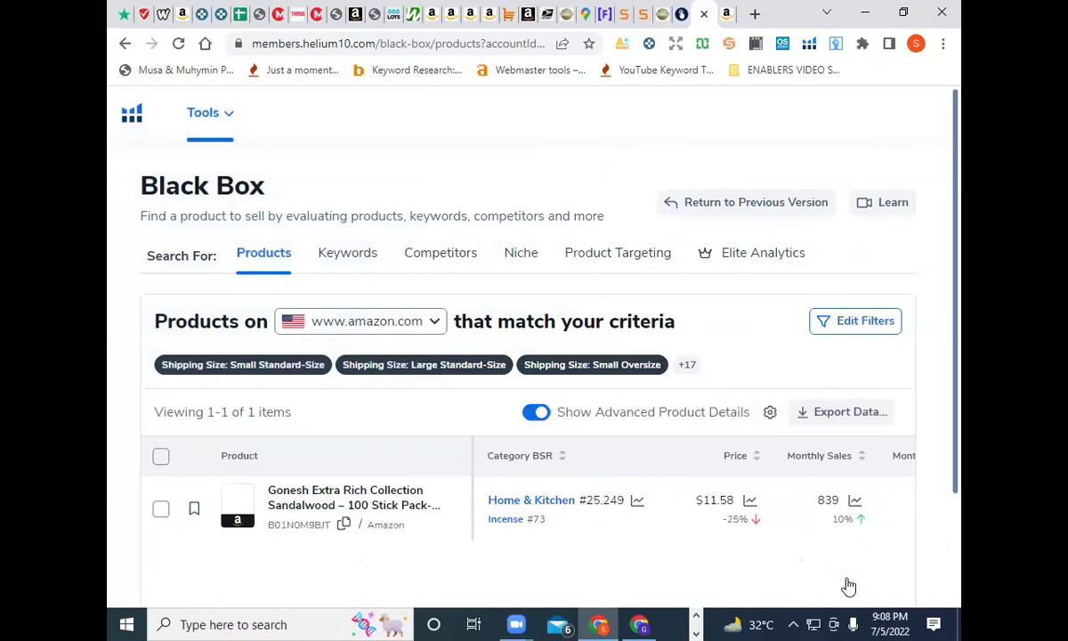
{"action": "scroll", "coordinate": [849, 586], "scroll_direction": "down", "scroll_amount": 1}
{"action": "scroll", "coordinate": [848, 586], "scroll_direction": "down", "scroll_amount": 1}
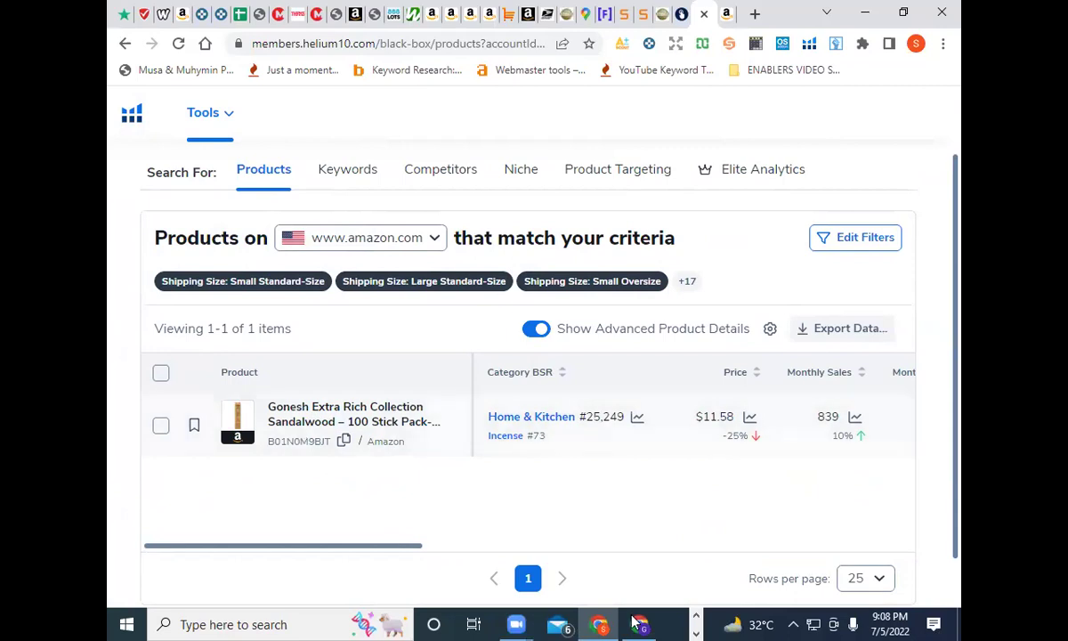
Step: Switch to the Google Sheets product list and enter 01 under Criteria Products for the Gonesh product in cell F2
{"action": "key", "text": "alt+Tab"}
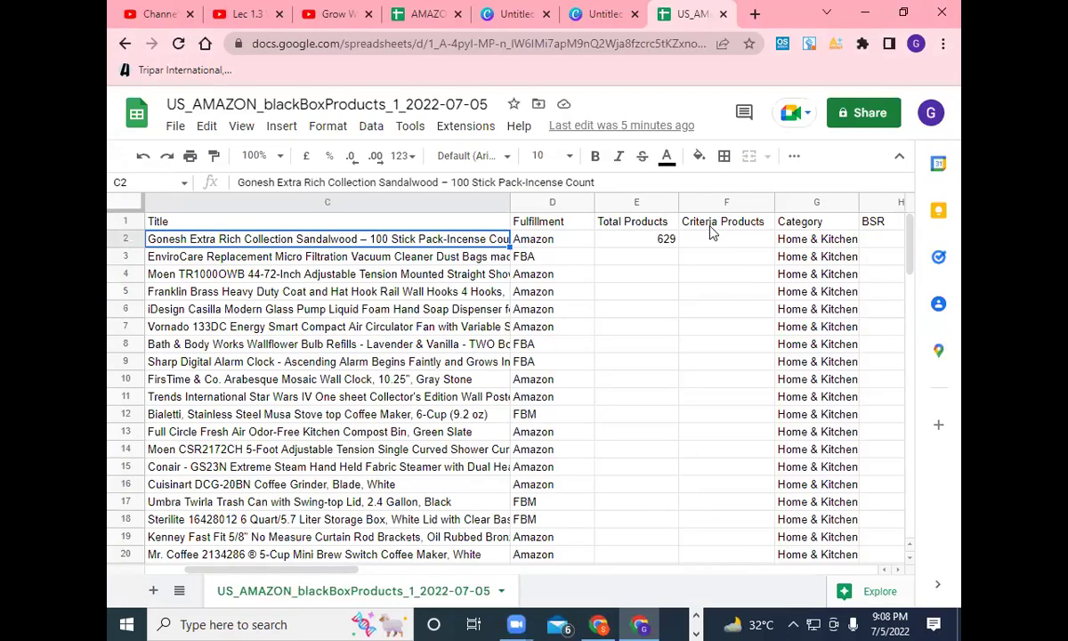
{"action": "left_click", "coordinate": [730, 246]}
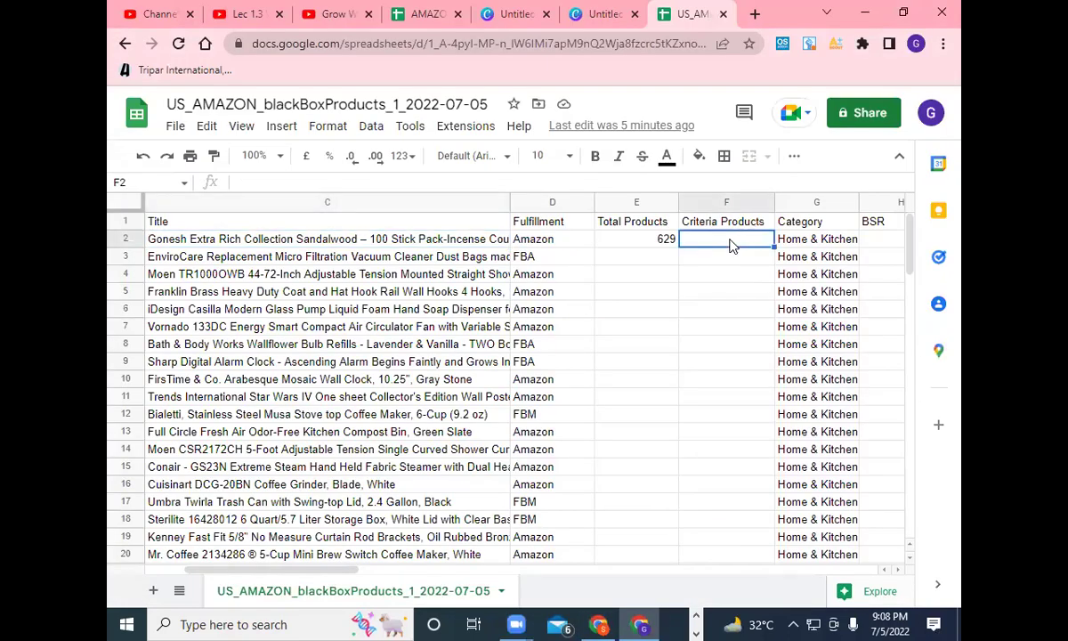
{"action": "type", "text": "01"}
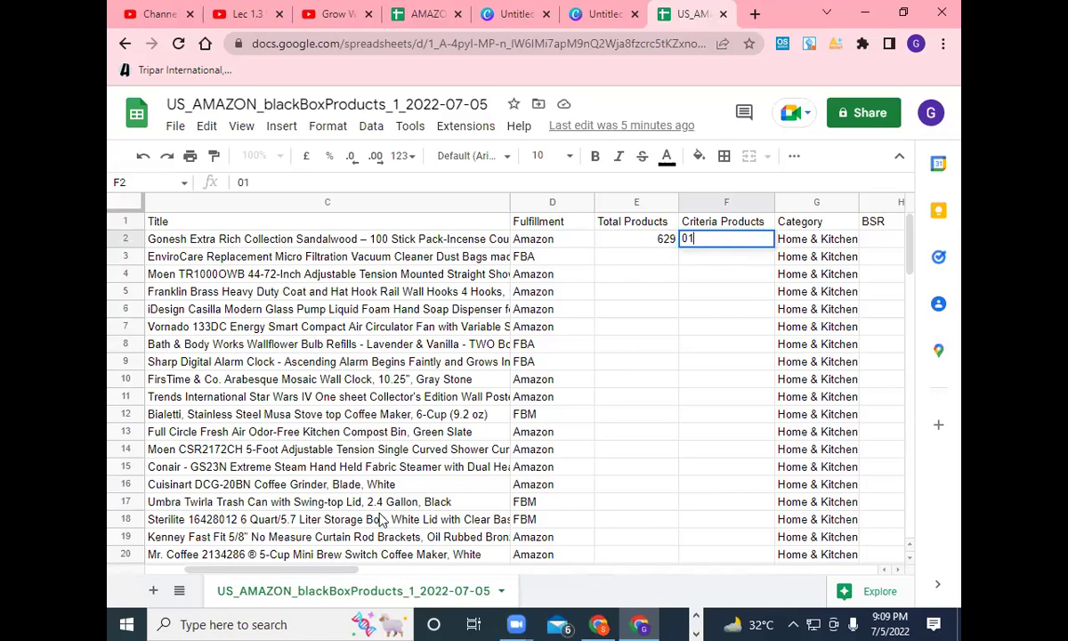
{"action": "scroll", "coordinate": [313, 574], "scroll_direction": "left", "scroll_amount": 2}
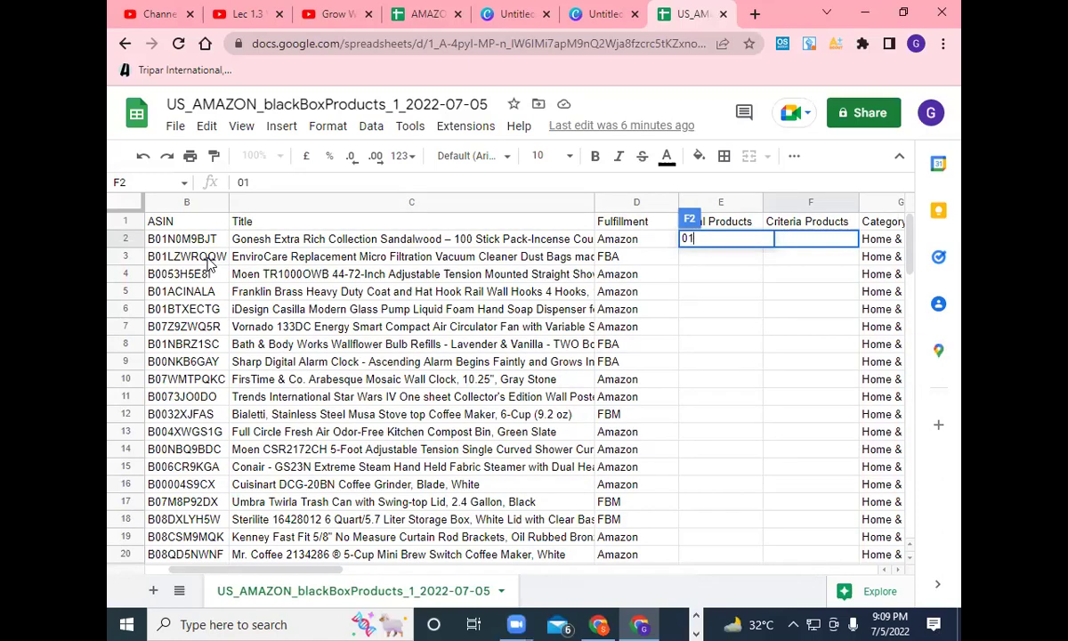
{"action": "left_click", "coordinate": [709, 256]}
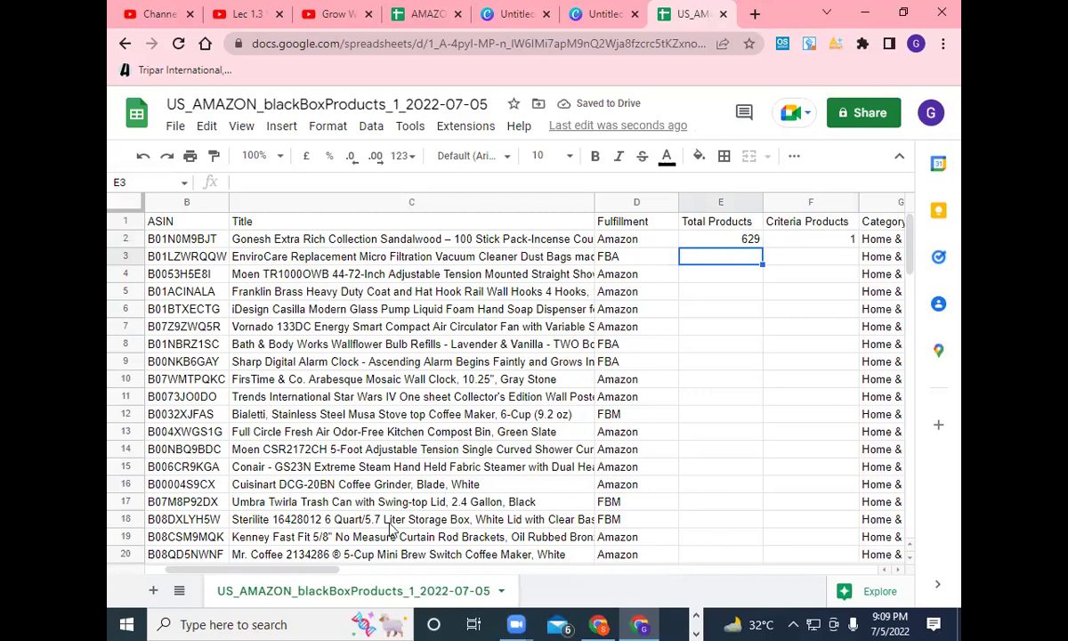
Step: Reopen the Black Box filters, check the title keyword setting and compare with the product spreadsheet
{"action": "left_click", "coordinate": [595, 622]}
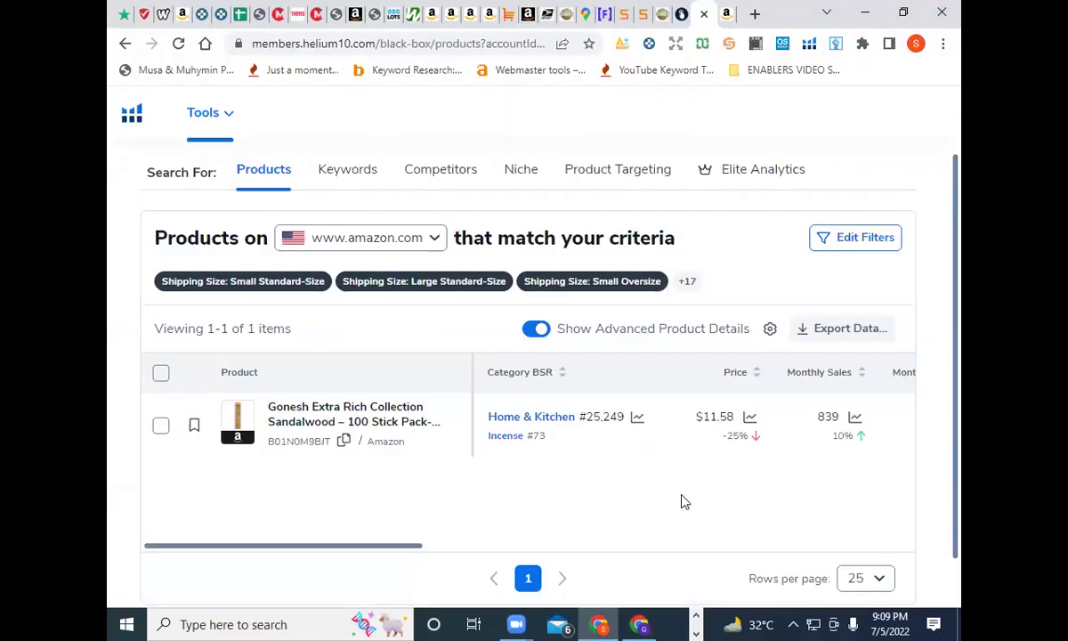
{"action": "left_click", "coordinate": [853, 241]}
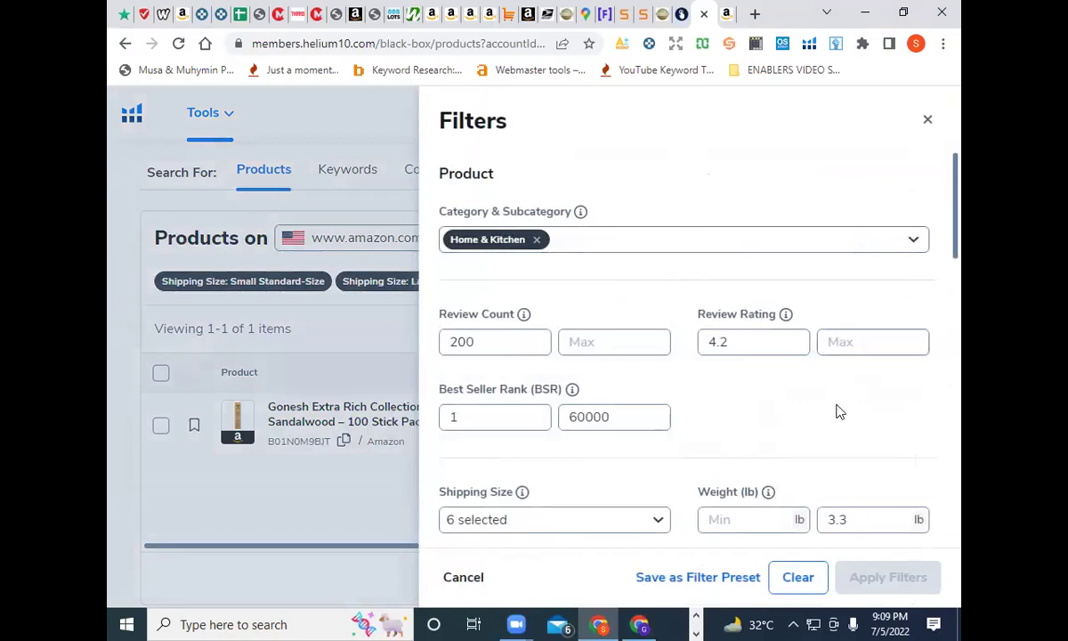
{"action": "scroll", "coordinate": [836, 411], "scroll_direction": "down", "scroll_amount": 1}
{"action": "scroll", "coordinate": [837, 410], "scroll_direction": "down", "scroll_amount": 4}
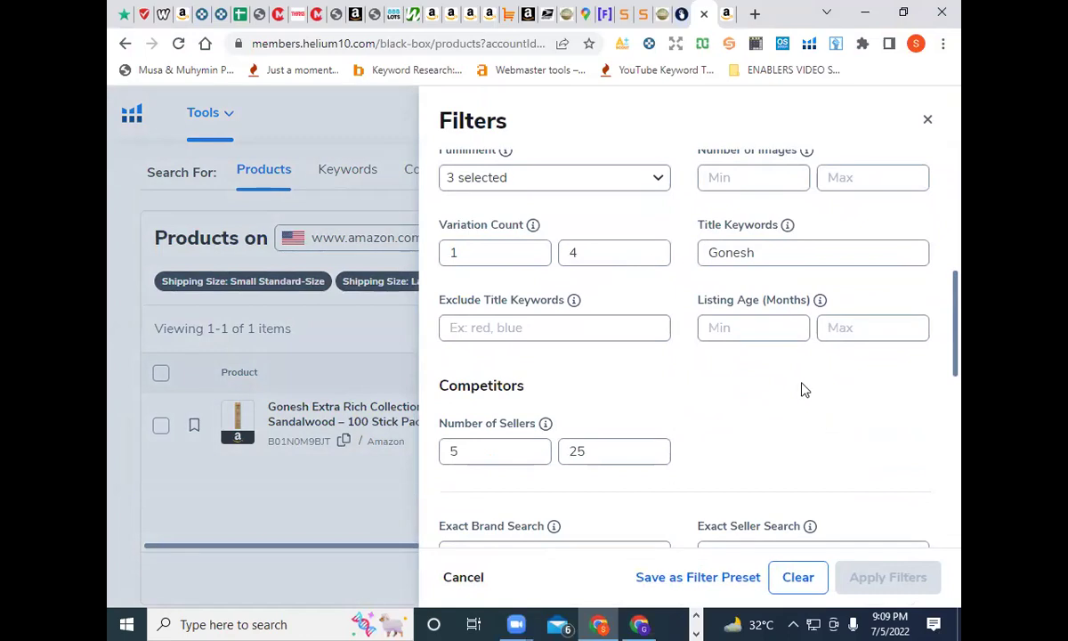
{"action": "left_click", "coordinate": [750, 254]}
{"action": "left_click", "coordinate": [643, 624]}
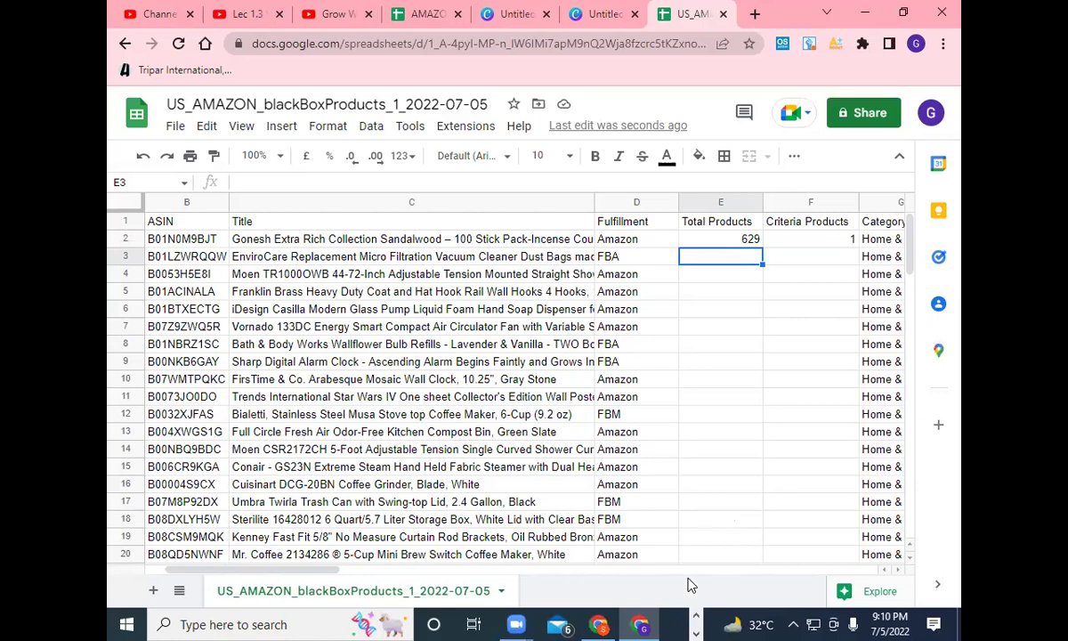
Step: Review the Black Box product, seller and brand filters alongside the Gonesh row of the spreadsheet
{"action": "left_click", "coordinate": [599, 623]}
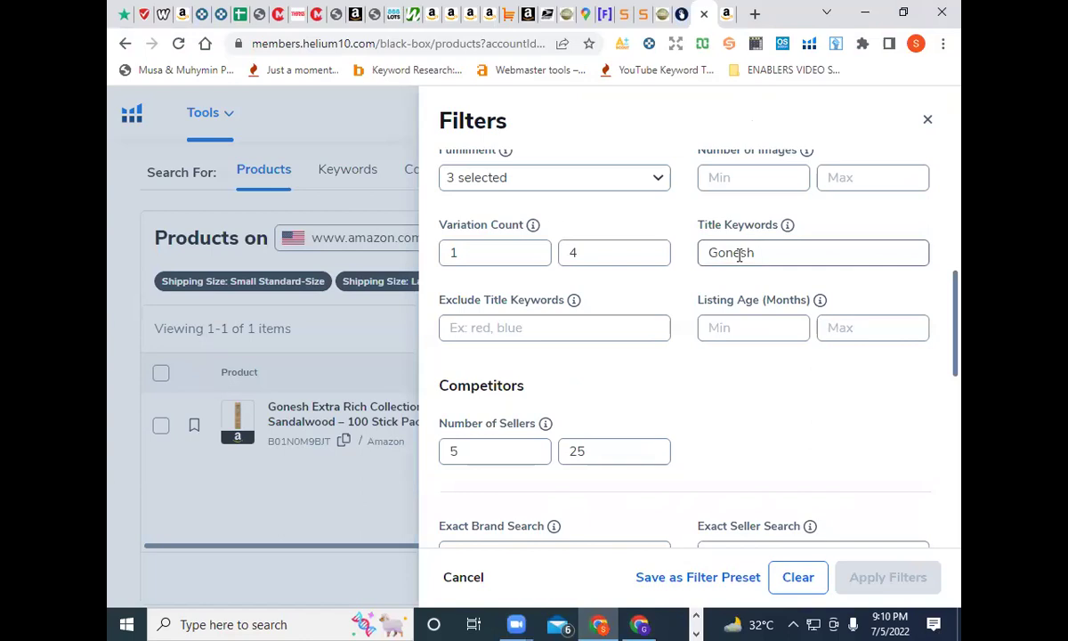
{"action": "scroll", "coordinate": [746, 357], "scroll_direction": "down", "scroll_amount": 3}
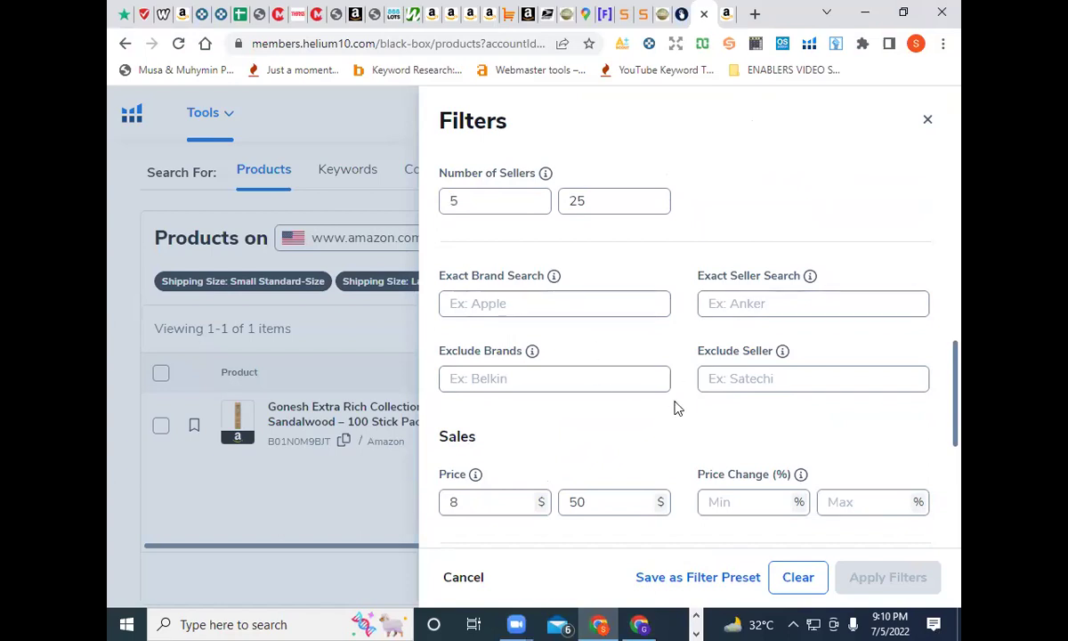
{"action": "scroll", "coordinate": [675, 408], "scroll_direction": "up", "scroll_amount": 1}
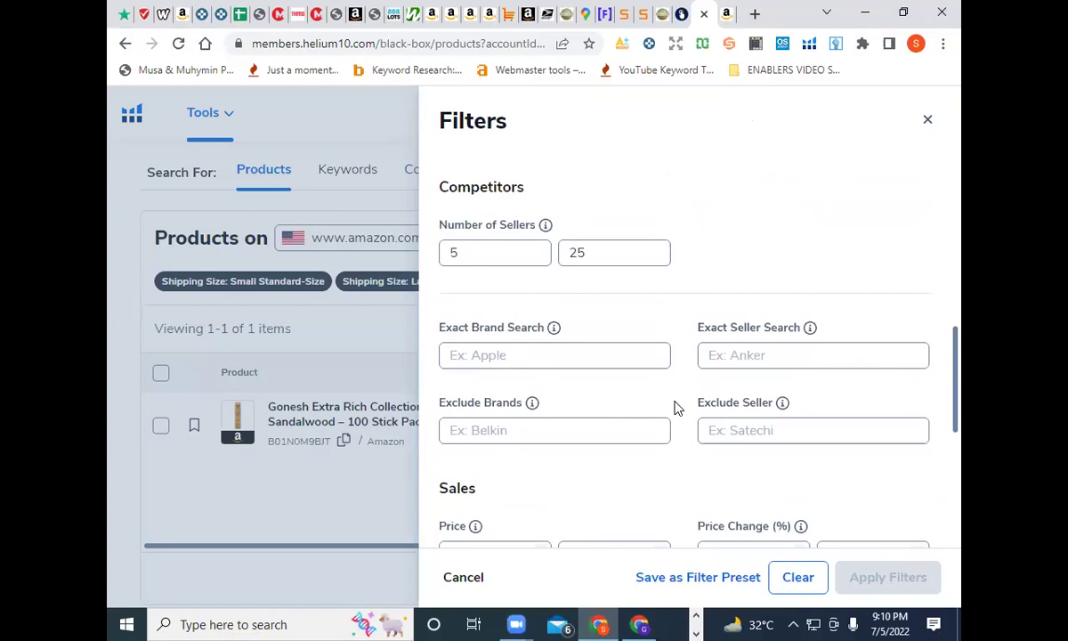
{"action": "scroll", "coordinate": [675, 408], "scroll_direction": "up", "scroll_amount": 5}
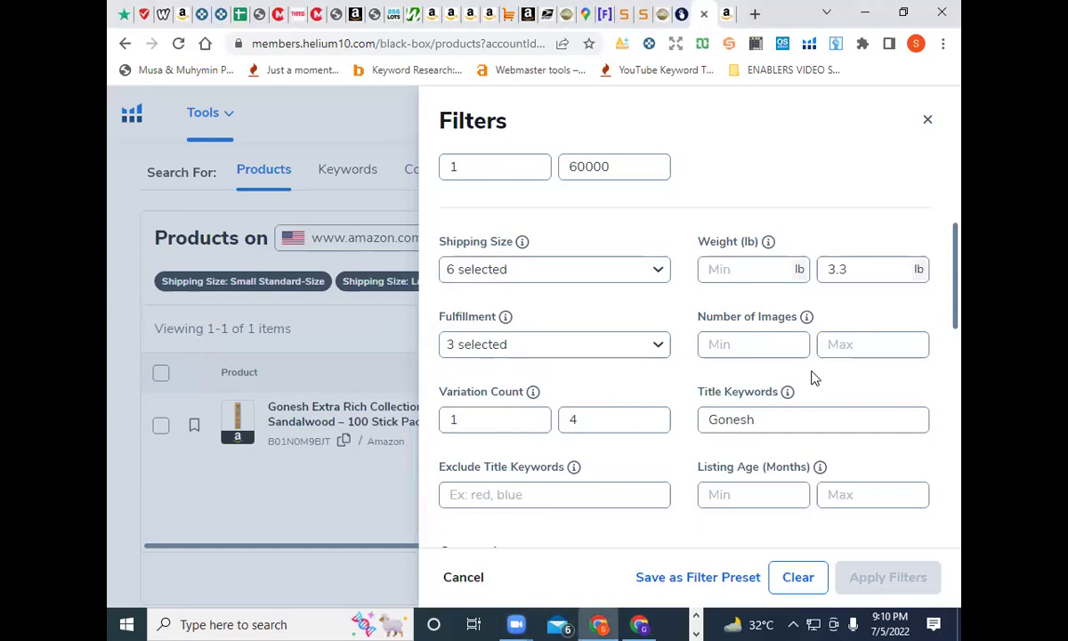
{"action": "scroll", "coordinate": [811, 376], "scroll_direction": "up", "scroll_amount": 1}
{"action": "scroll", "coordinate": [811, 377], "scroll_direction": "down", "scroll_amount": 2}
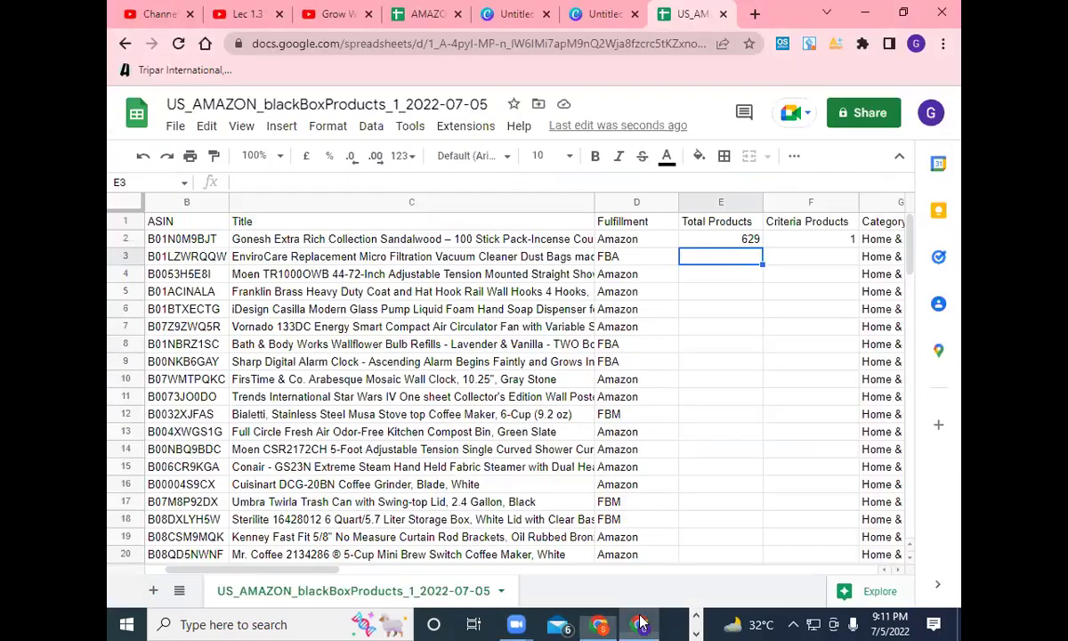
{"action": "left_click", "coordinate": [598, 625]}
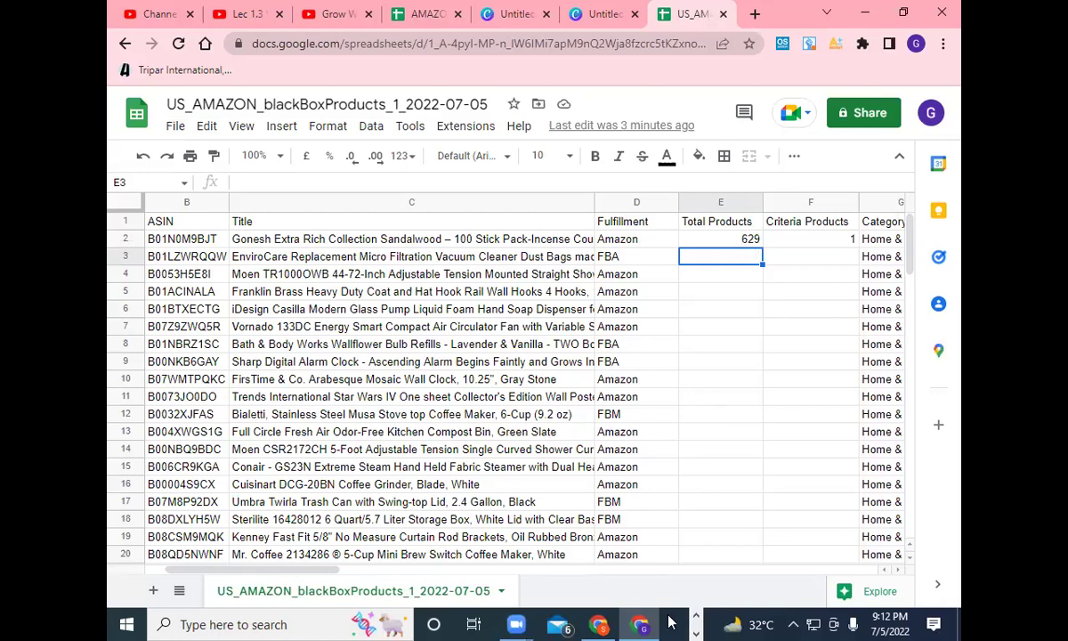
Step: Switch to the Amazon search results for Gonesh and highlight the total result count
{"action": "left_click", "coordinate": [611, 624]}
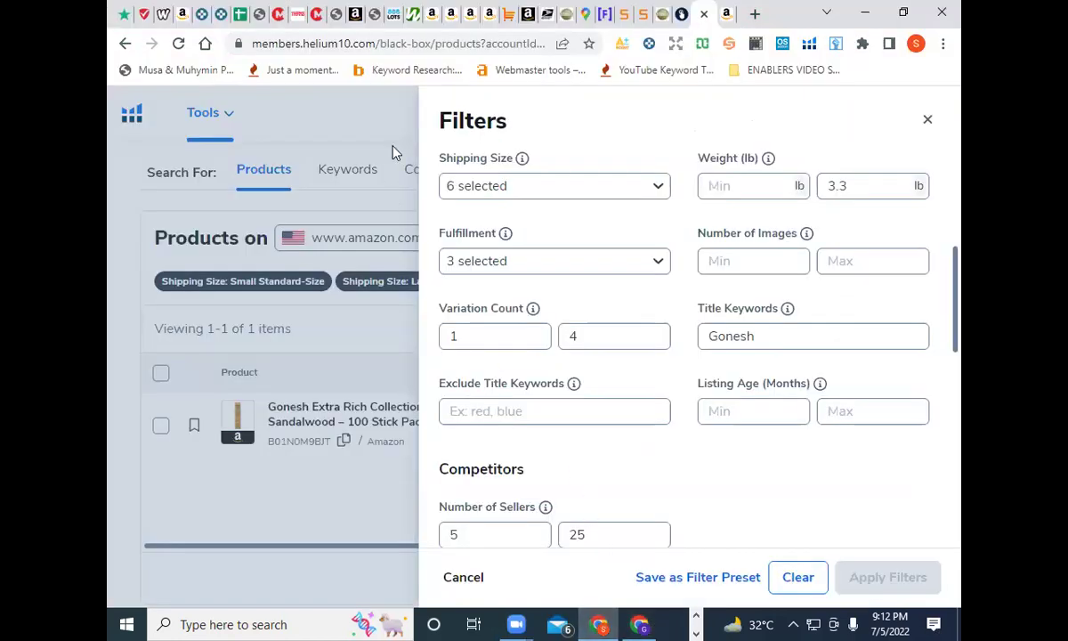
{"action": "left_click", "coordinate": [728, 15]}
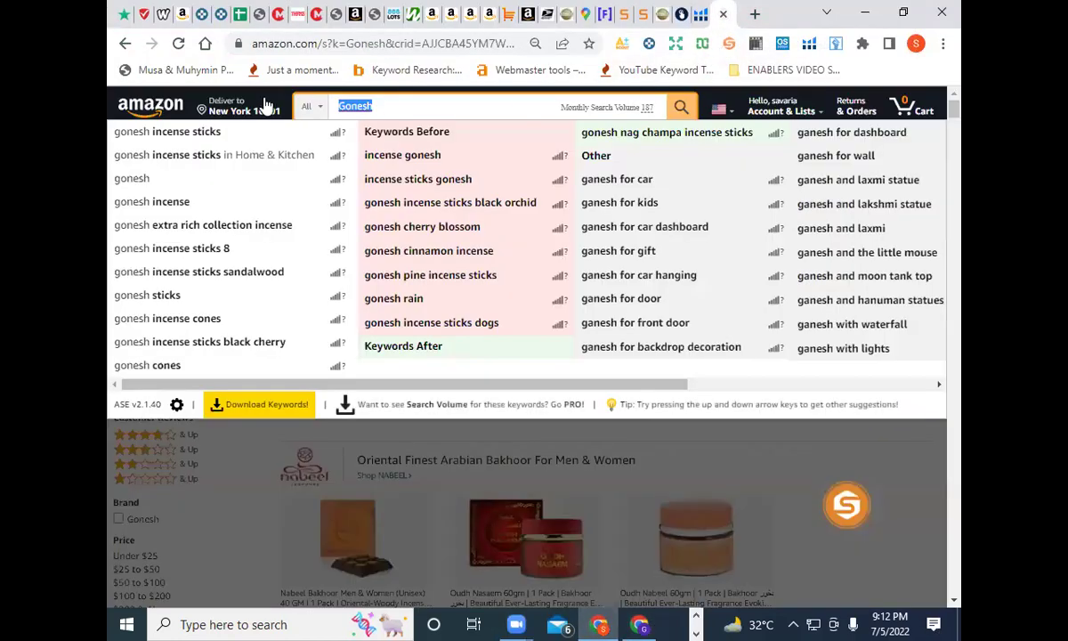
{"action": "left_click", "coordinate": [302, 413]}
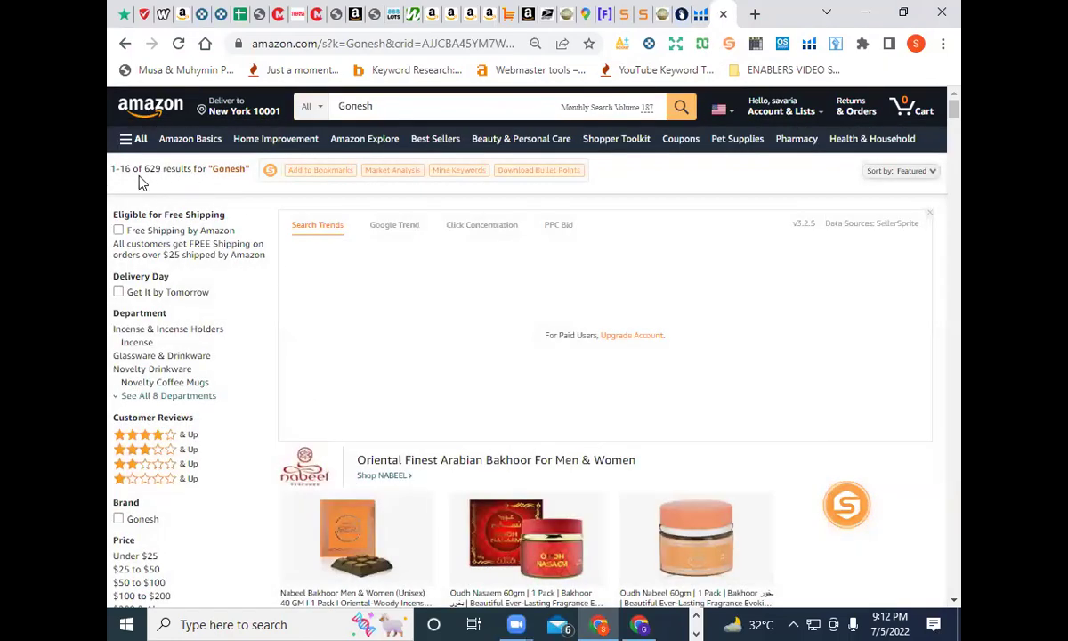
{"action": "mouse_move", "coordinate": [161, 169]}
{"action": "left_mouse_down"}
{"action": "mouse_move", "coordinate": [107, 171]}
{"action": "mouse_move", "coordinate": [160, 169]}
{"action": "mouse_move", "coordinate": [145, 169]}
{"action": "left_mouse_up"}
{"action": "left_click", "coordinate": [189, 187]}
{"action": "left_click_drag", "start_coordinate": [145, 169], "coordinate": [161, 169]}
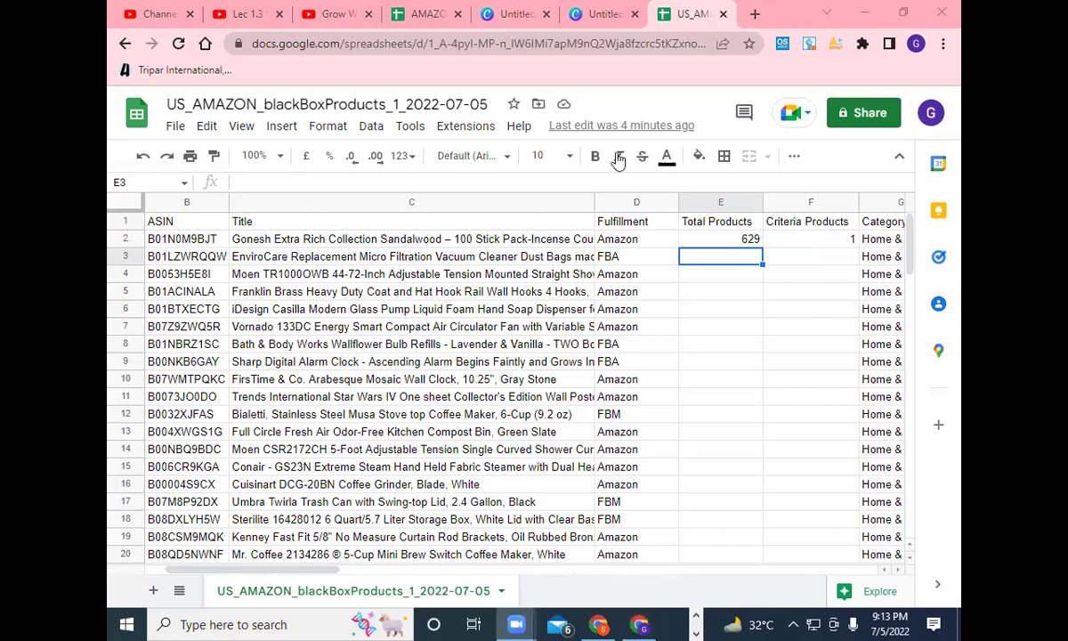
Step: Return to Black Box and examine the filter criteria from the title keyword through the price and sales settings
{"action": "left_click", "coordinate": [600, 623]}
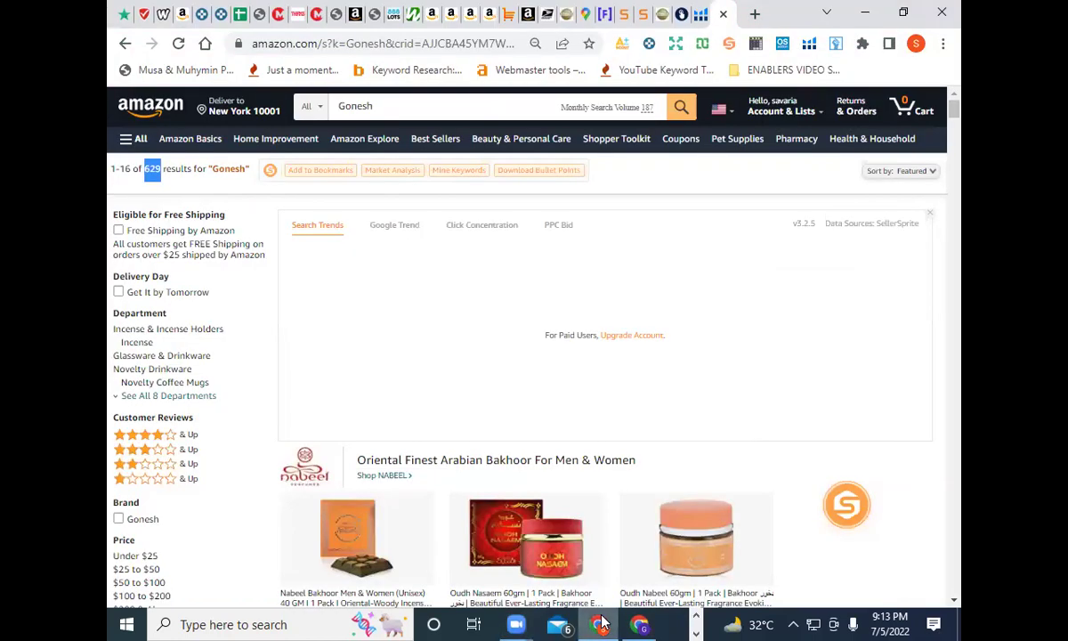
{"action": "left_click", "coordinate": [682, 13]}
{"action": "scroll", "coordinate": [754, 489], "scroll_direction": "down", "scroll_amount": 5}
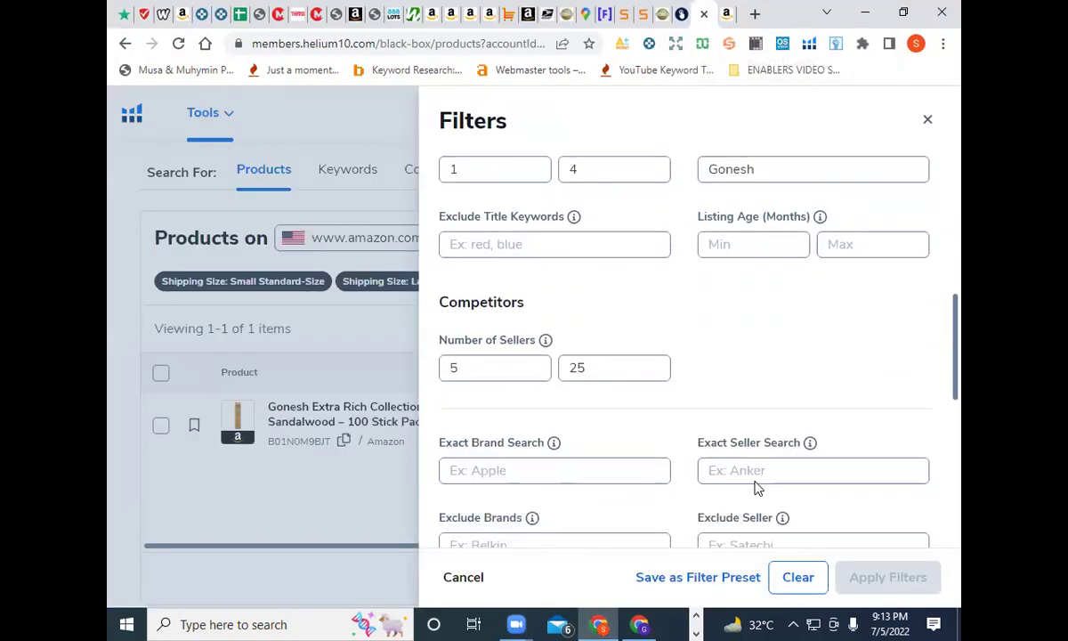
{"action": "scroll", "coordinate": [756, 481], "scroll_direction": "down", "scroll_amount": 5}
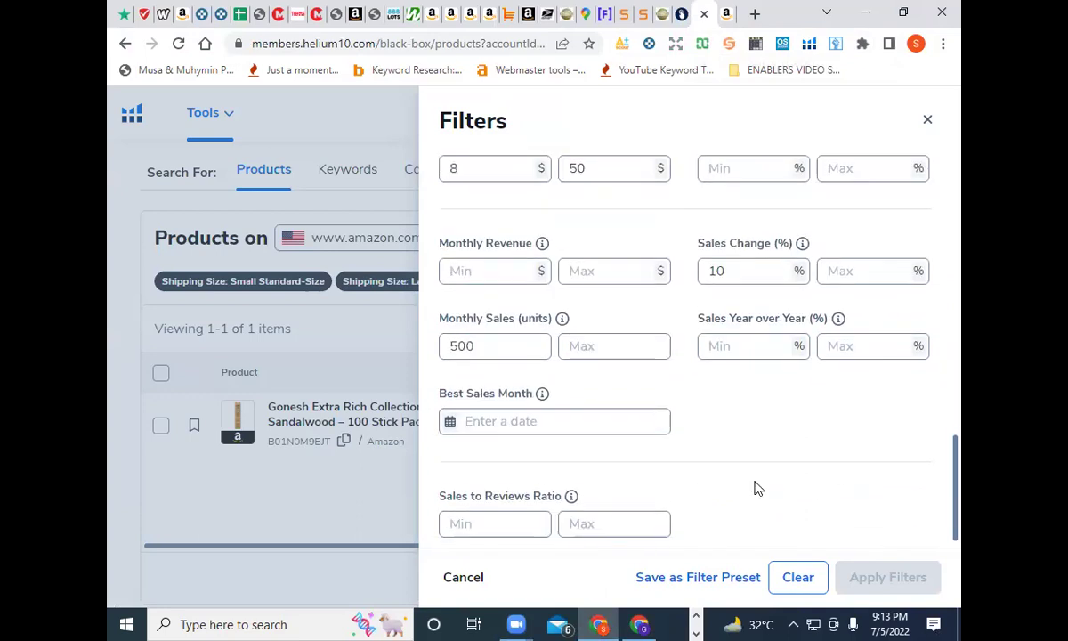
{"action": "scroll", "coordinate": [756, 482], "scroll_direction": "up", "scroll_amount": 5}
{"action": "scroll", "coordinate": [754, 489], "scroll_direction": "up", "scroll_amount": 5}
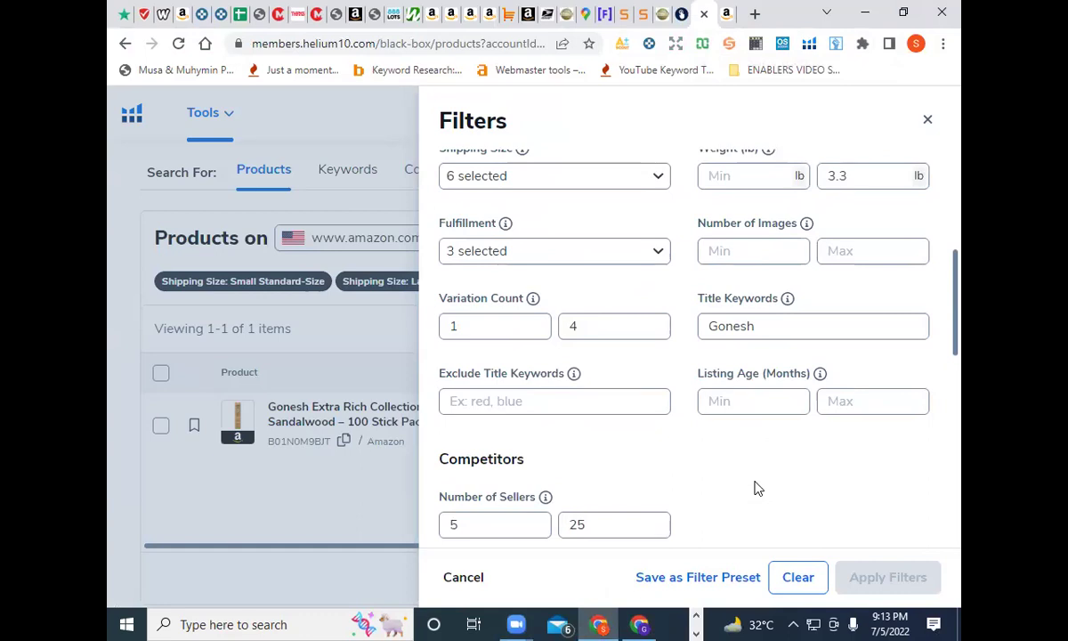
Step: Copy ASIN B01LZWRQQW from cell B3 of the spreadsheet and search for it on Amazon
{"action": "left_click", "coordinate": [643, 624]}
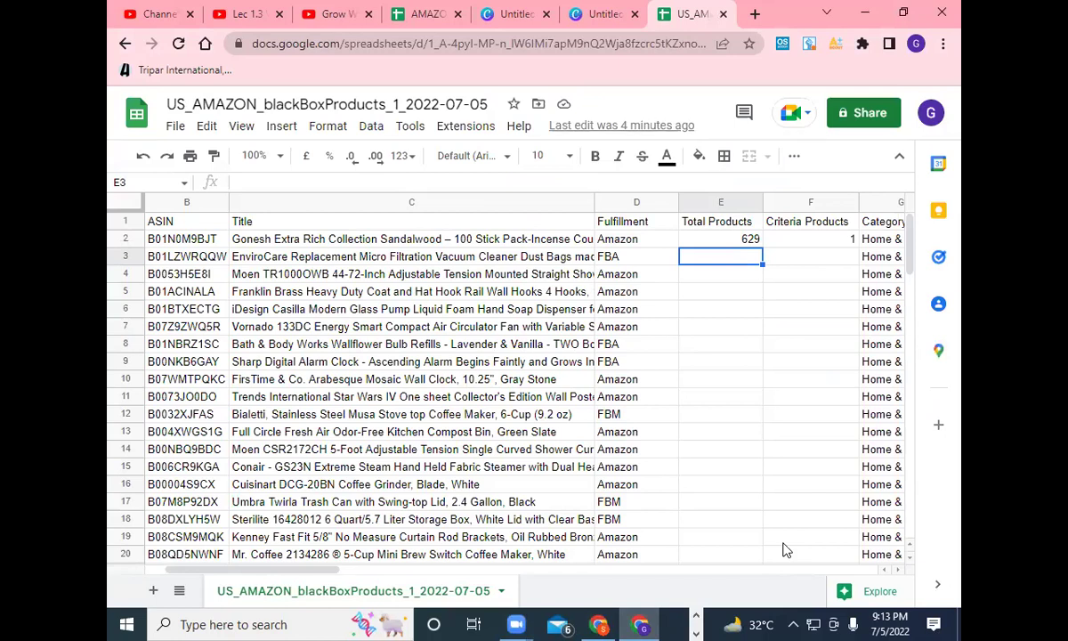
{"action": "left_click", "coordinate": [201, 258]}
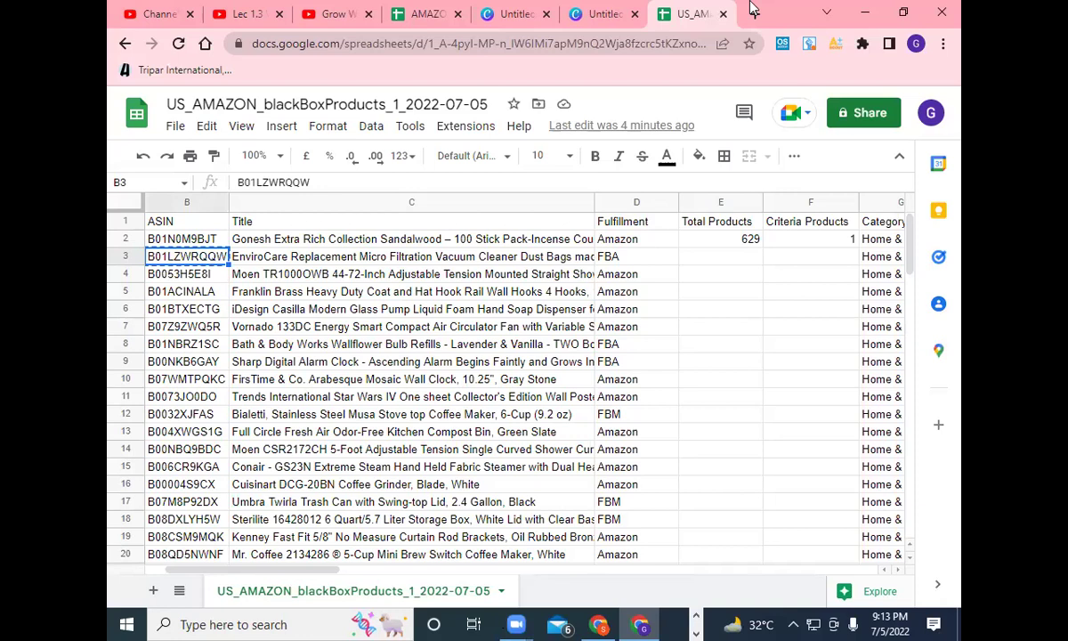
{"action": "key", "text": "alt+Tab"}
{"action": "double_click", "coordinate": [406, 105]}
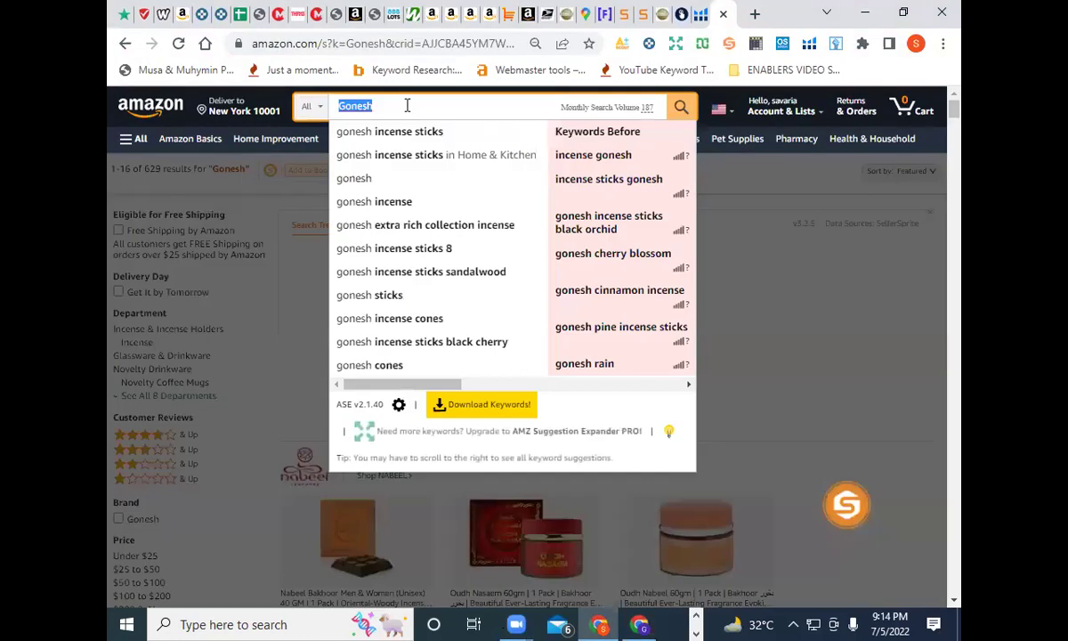
{"action": "type", "text": "B01LZWRQQW"}
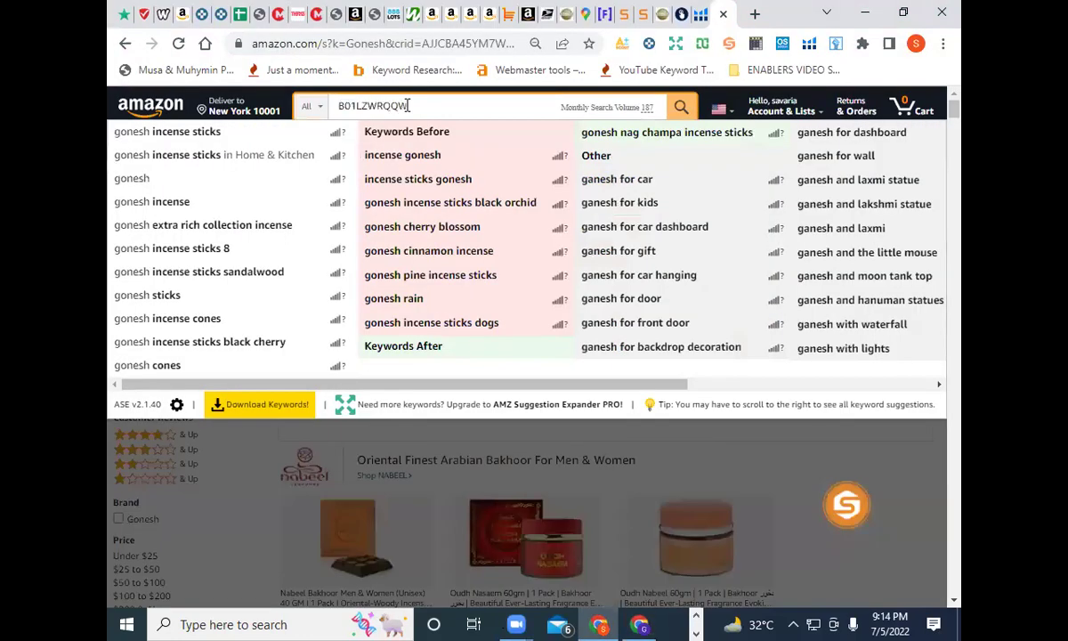
{"action": "left_click", "coordinate": [680, 108]}
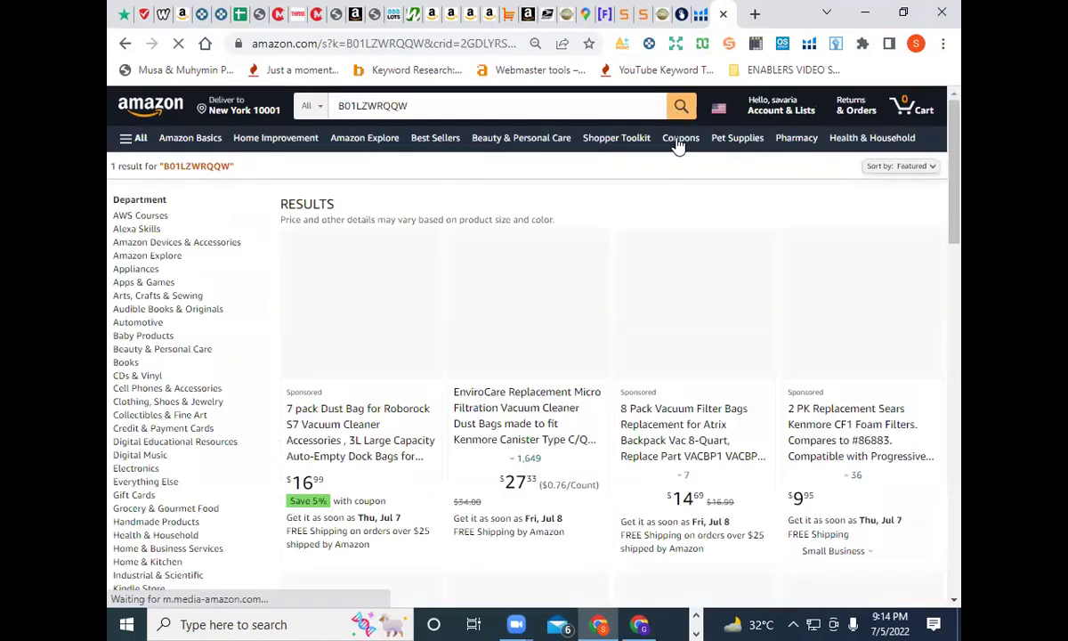
Step: Find the EnviroCare vacuum bags in the search results and open their product page
{"action": "scroll", "coordinate": [669, 414], "scroll_direction": "down", "scroll_amount": 4}
{"action": "scroll", "coordinate": [669, 420], "scroll_direction": "down", "scroll_amount": 5}
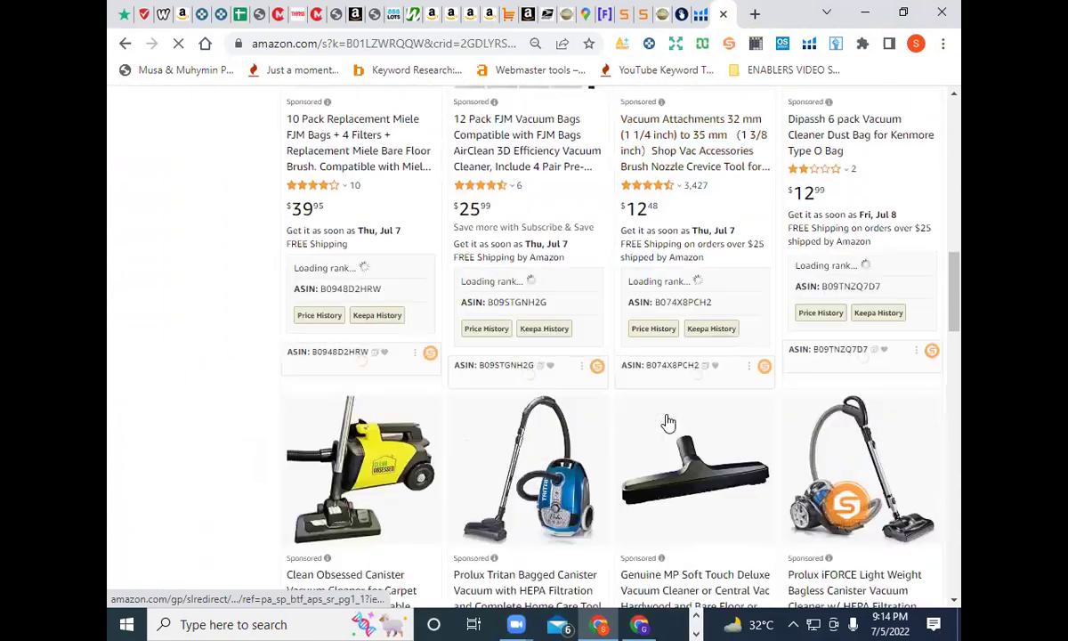
{"action": "scroll", "coordinate": [669, 420], "scroll_direction": "down", "scroll_amount": 2}
{"action": "scroll", "coordinate": [669, 420], "scroll_direction": "up", "scroll_amount": 6}
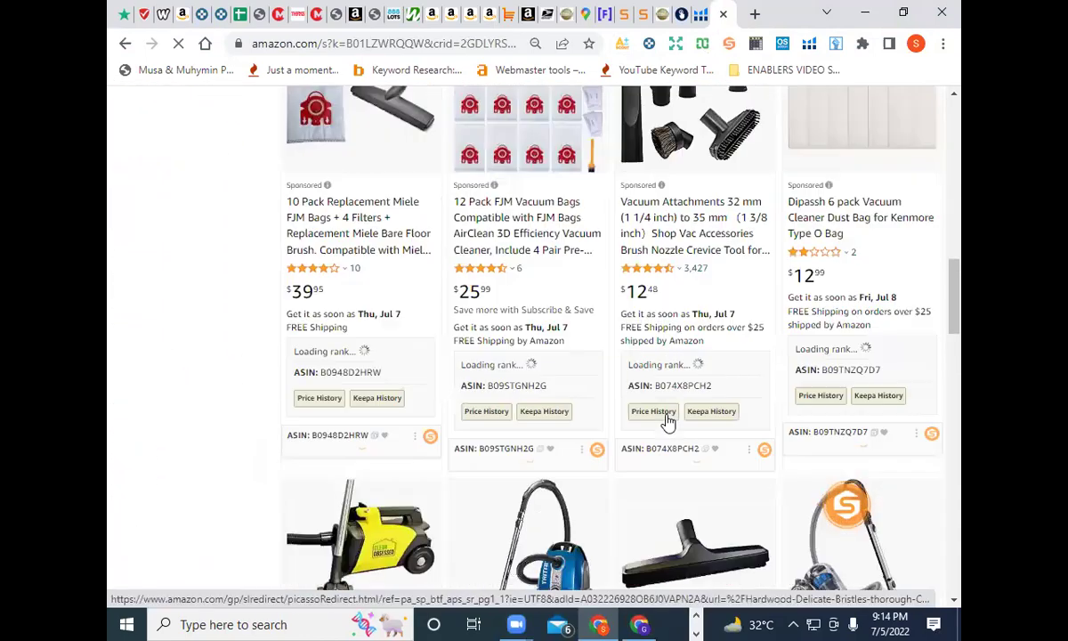
{"action": "scroll", "coordinate": [669, 420], "scroll_direction": "up", "scroll_amount": 4}
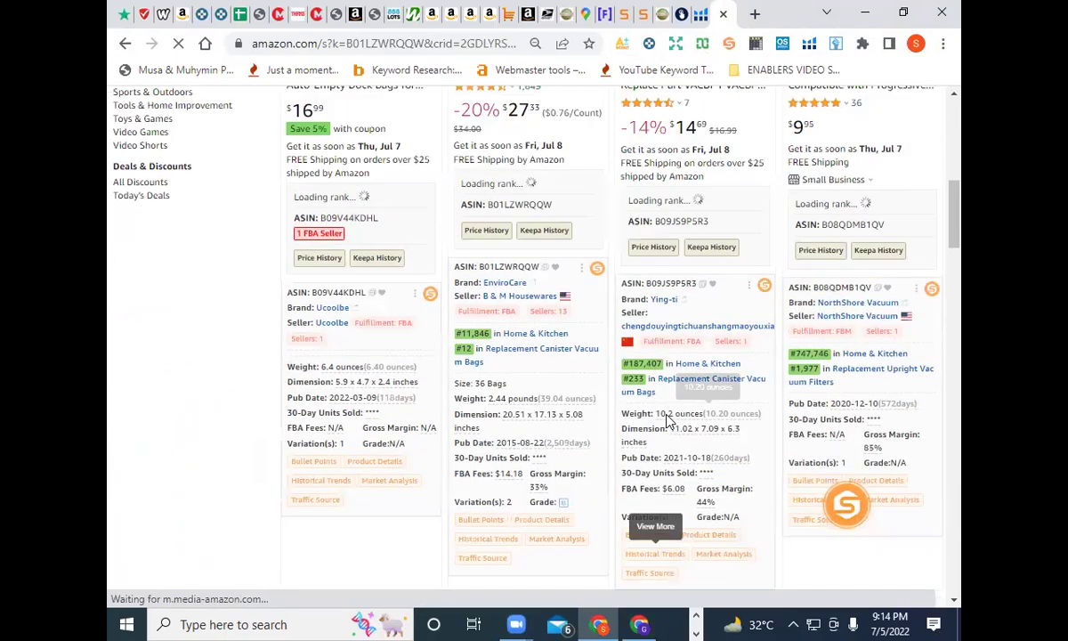
{"action": "scroll", "coordinate": [670, 420], "scroll_direction": "up", "scroll_amount": 5}
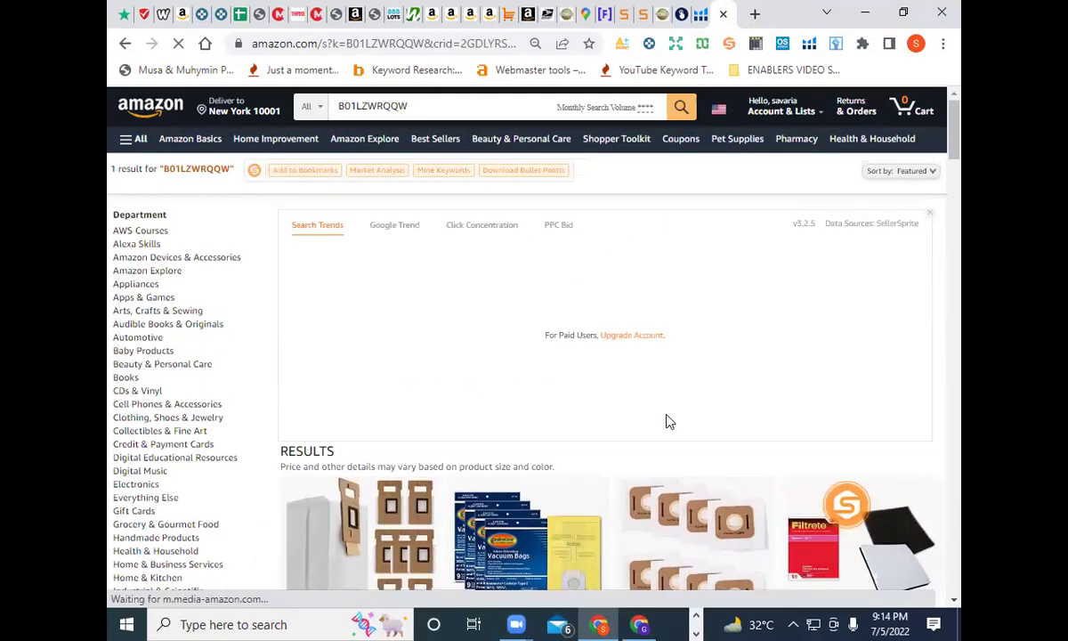
{"action": "scroll", "coordinate": [669, 421], "scroll_direction": "down", "scroll_amount": 2}
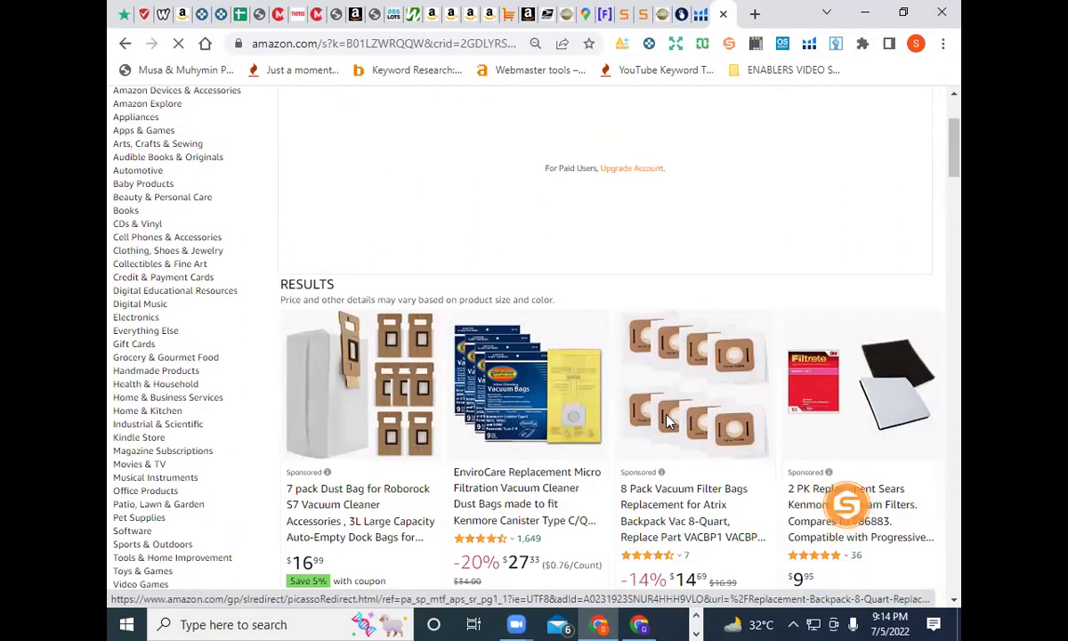
{"action": "scroll", "coordinate": [669, 421], "scroll_direction": "down", "scroll_amount": 2}
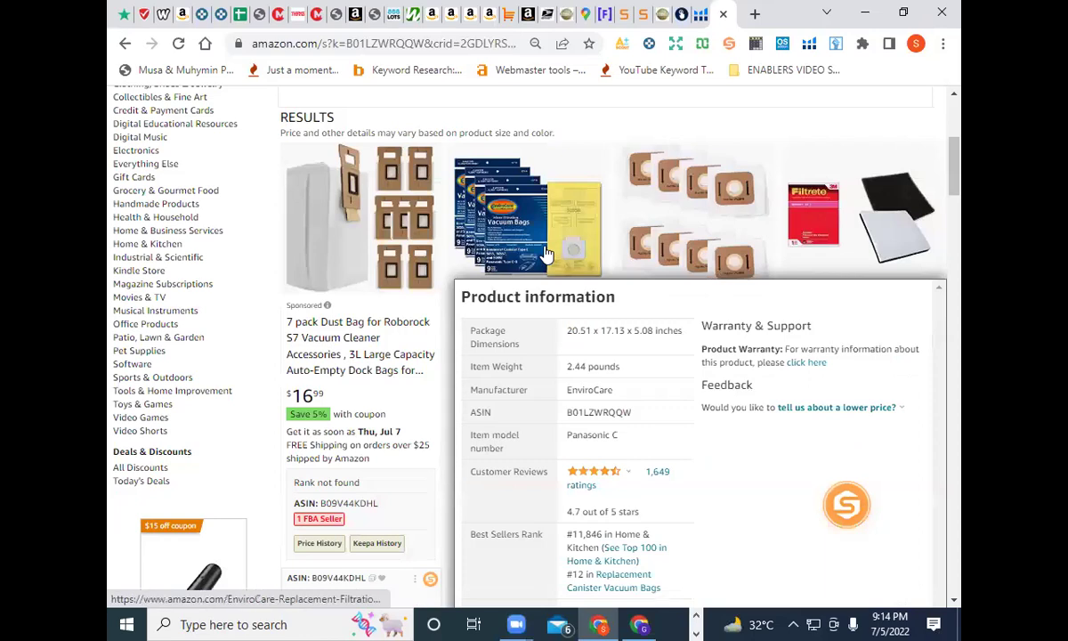
{"action": "left_click", "coordinate": [545, 256]}
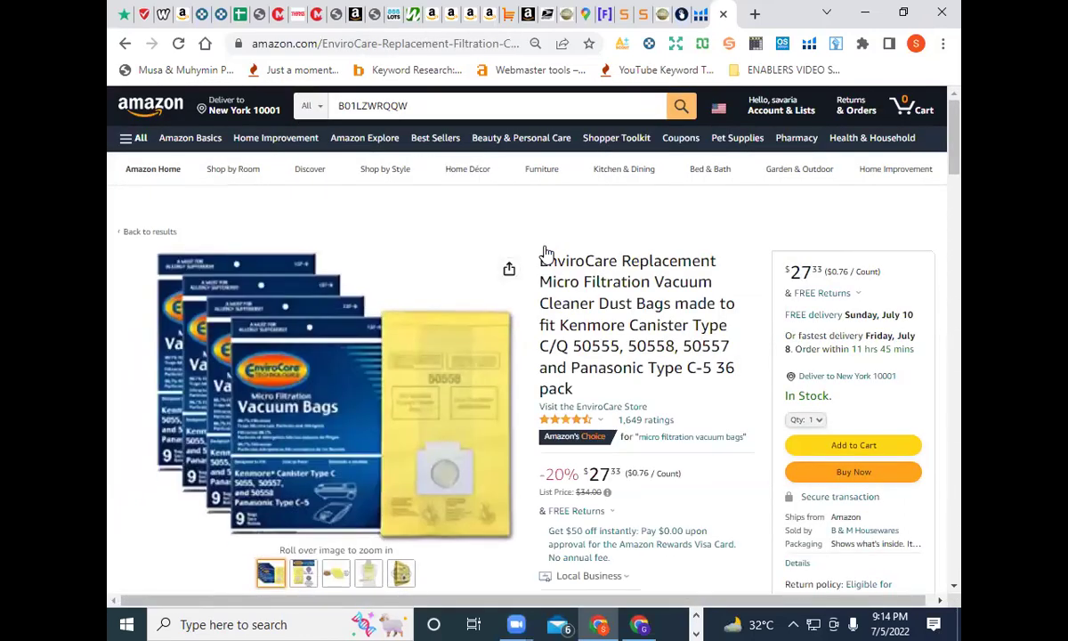
Step: Locate the product's brand details on the listing and select the brand name EnviroCare
{"action": "scroll", "coordinate": [547, 255], "scroll_direction": "down", "scroll_amount": 3}
{"action": "scroll", "coordinate": [547, 255], "scroll_direction": "down", "scroll_amount": 1}
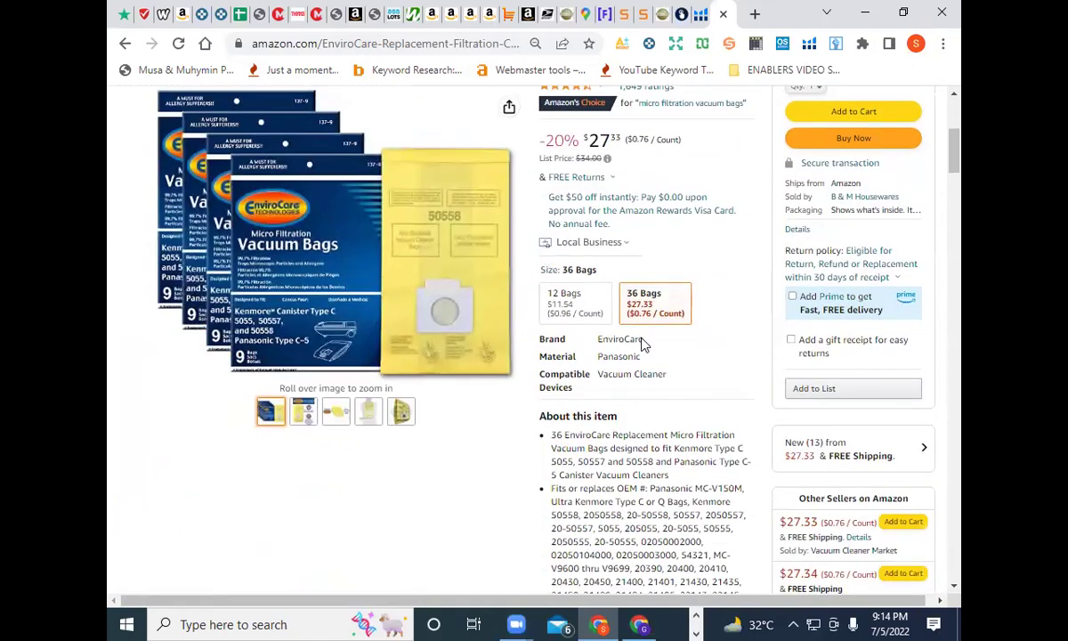
{"action": "scroll", "coordinate": [618, 345], "scroll_direction": "down", "scroll_amount": 1}
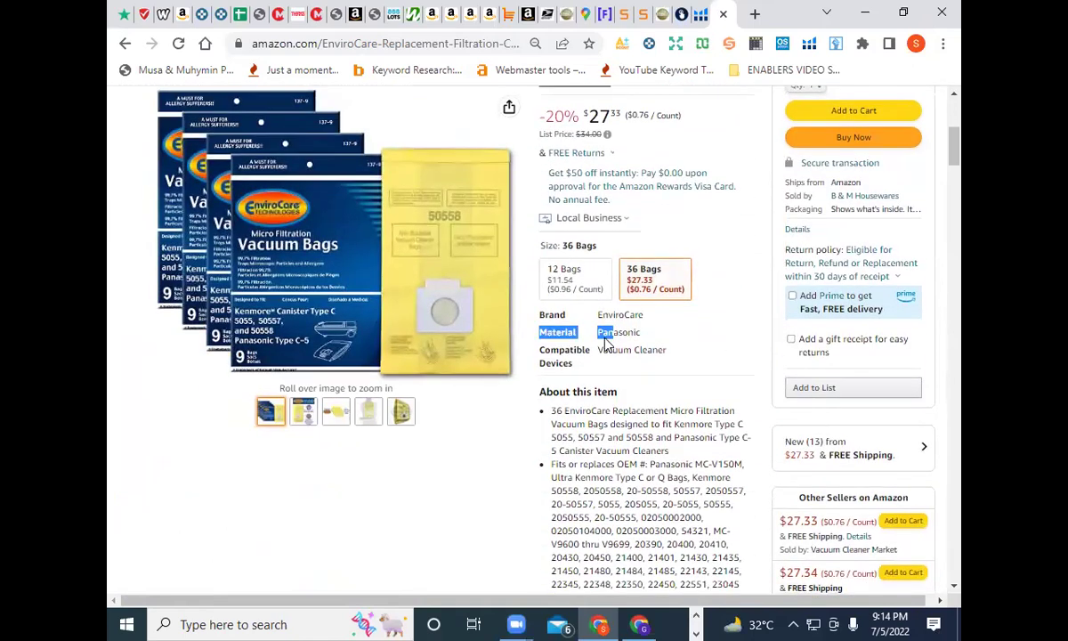
{"action": "left_click", "coordinate": [634, 320]}
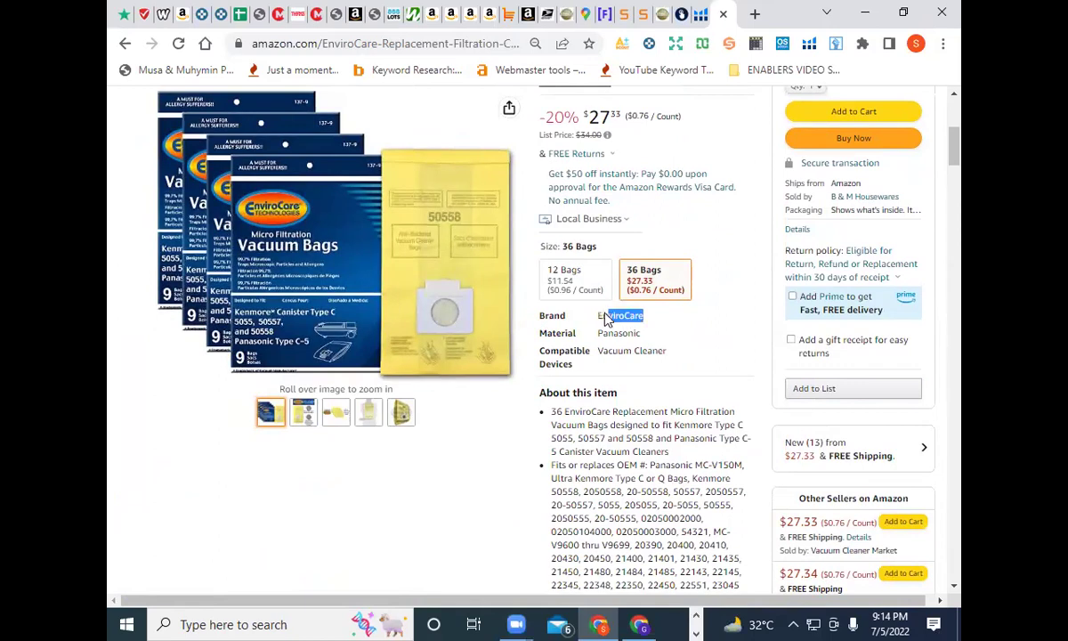
{"action": "scroll", "coordinate": [602, 312], "scroll_direction": "up", "scroll_amount": 4}
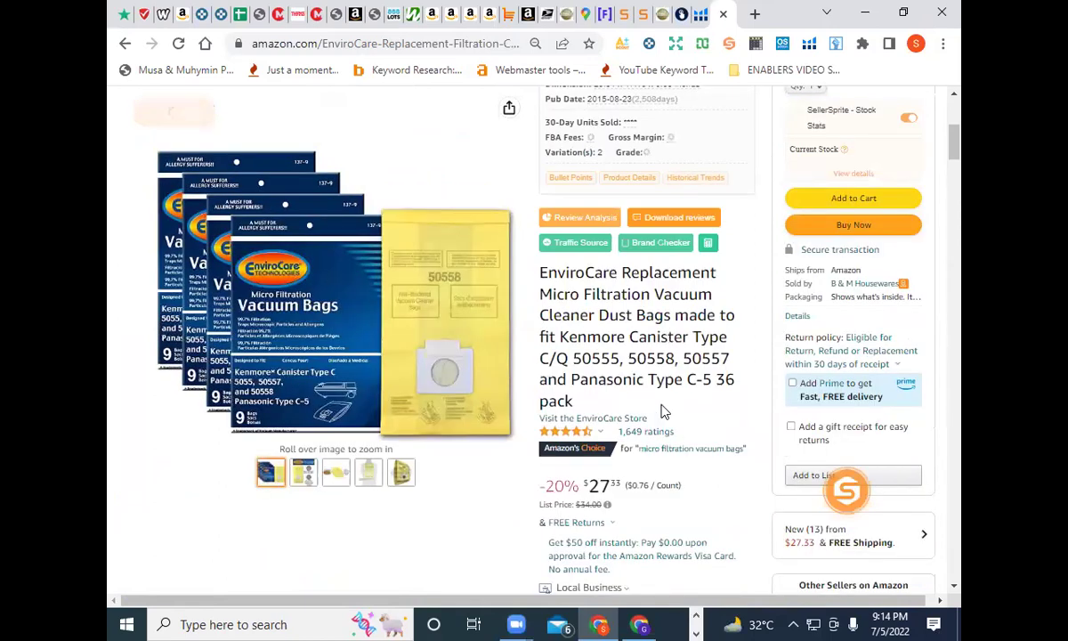
{"action": "scroll", "coordinate": [661, 411], "scroll_direction": "down", "scroll_amount": 4}
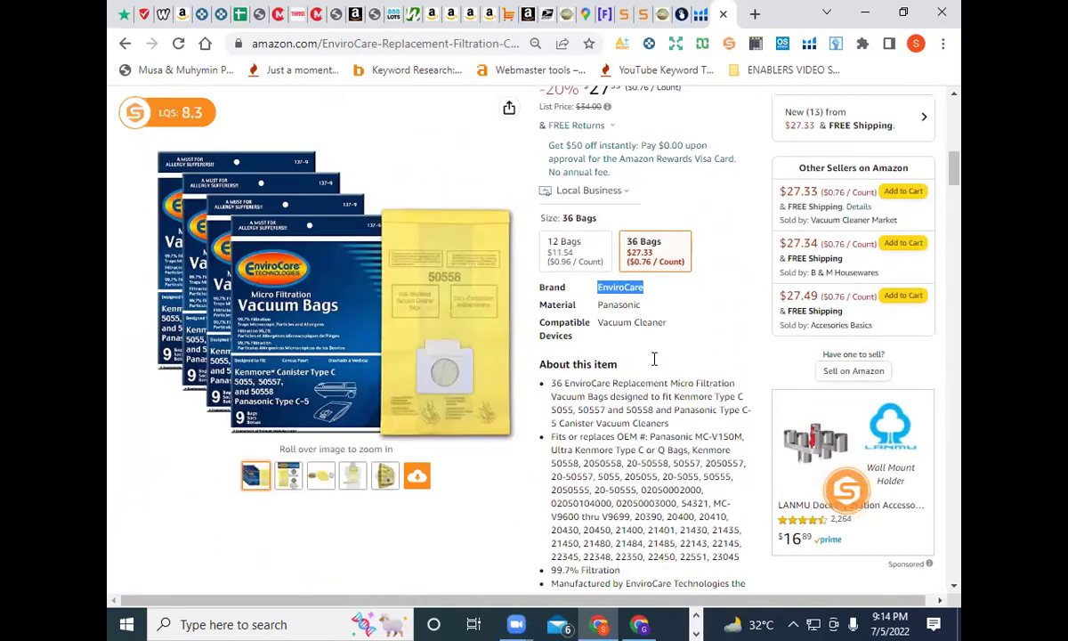
Step: Copy the selected brand name EnviroCare from the product listing and switch to the product spreadsheet
{"action": "scroll", "coordinate": [655, 359], "scroll_direction": "down", "scroll_amount": 1}
{"action": "scroll", "coordinate": [594, 281], "scroll_direction": "up", "scroll_amount": 1}
{"action": "scroll", "coordinate": [647, 469], "scroll_direction": "down", "scroll_amount": 4}
{"action": "scroll", "coordinate": [647, 469], "scroll_direction": "up", "scroll_amount": 4}
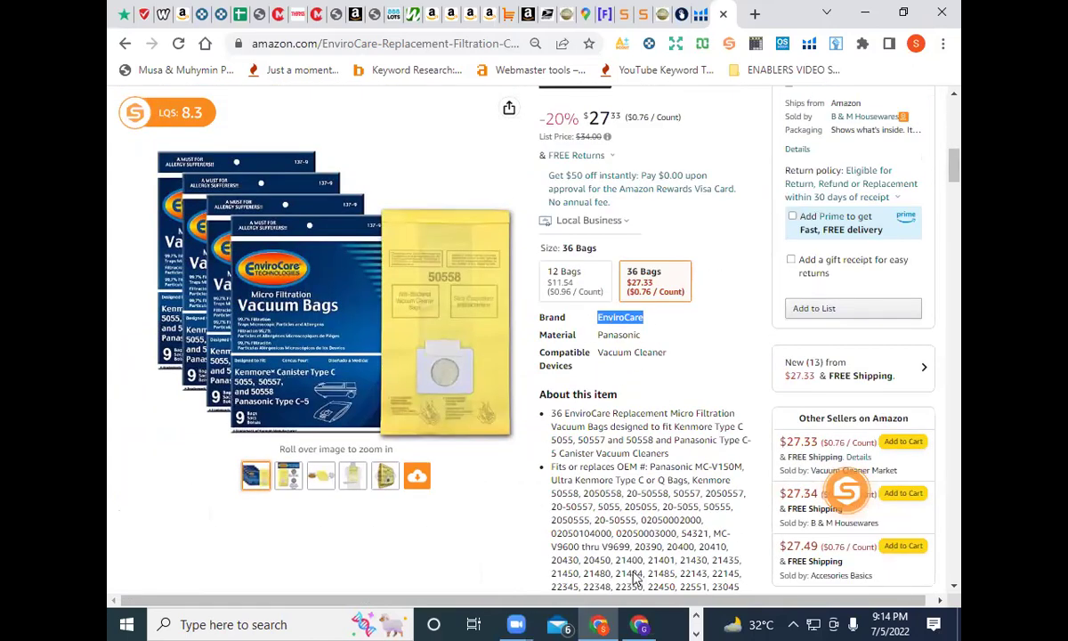
{"action": "key", "text": "alt+Tab"}
{"action": "key", "text": "ctrl+c"}
Step: Open the product title in cell C3 to examine the brand name at its start, and leave the cell
{"action": "left_click", "coordinate": [237, 255]}
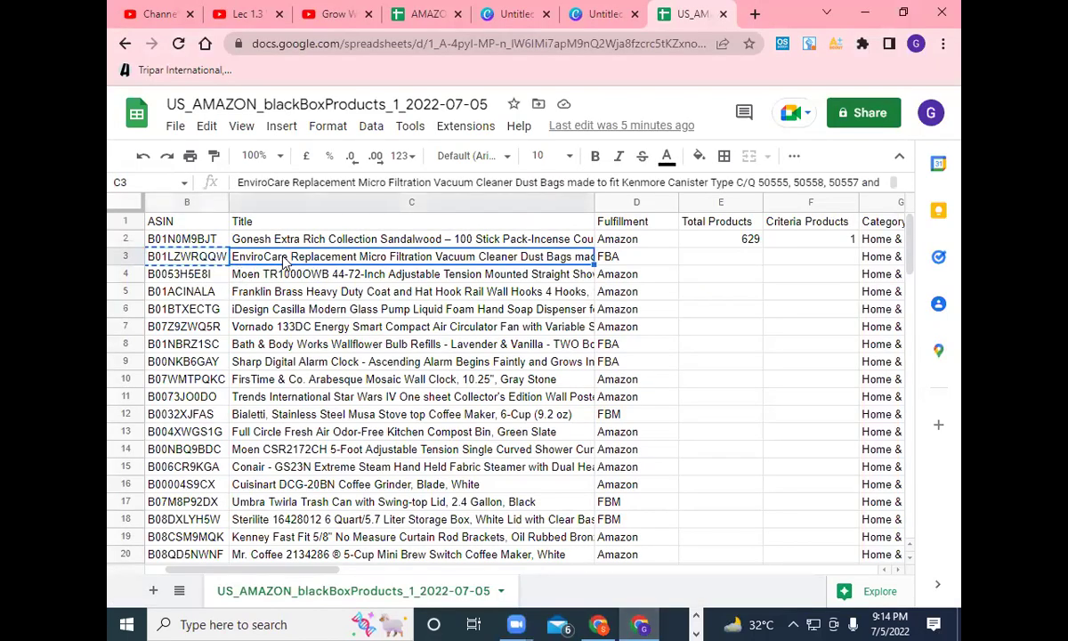
{"action": "double_click", "coordinate": [282, 258]}
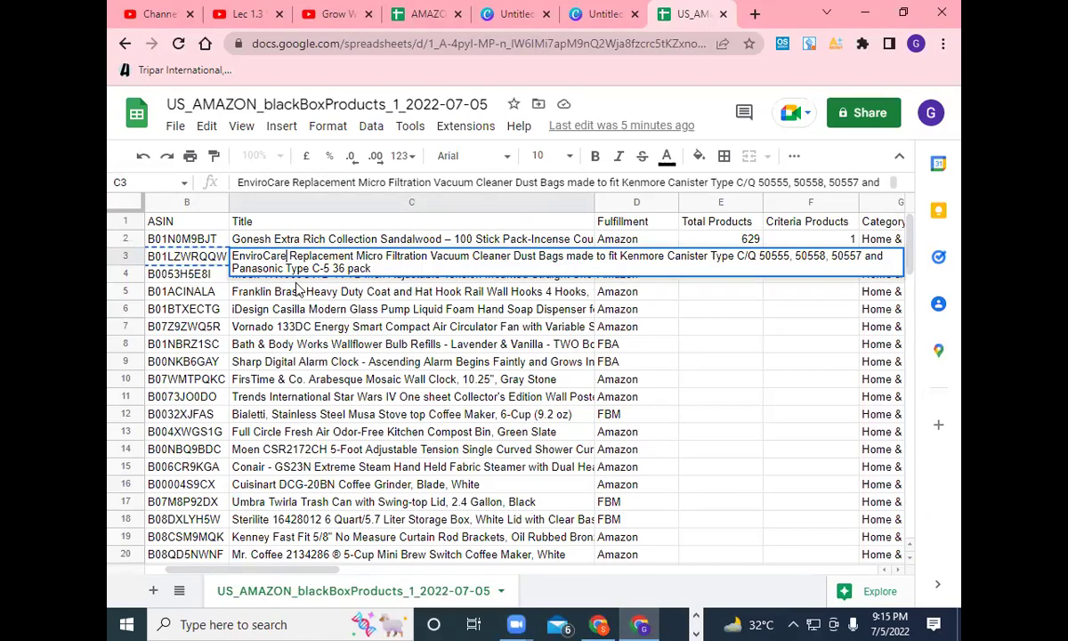
{"action": "key", "text": "Return"}
{"action": "key", "text": "Down"}
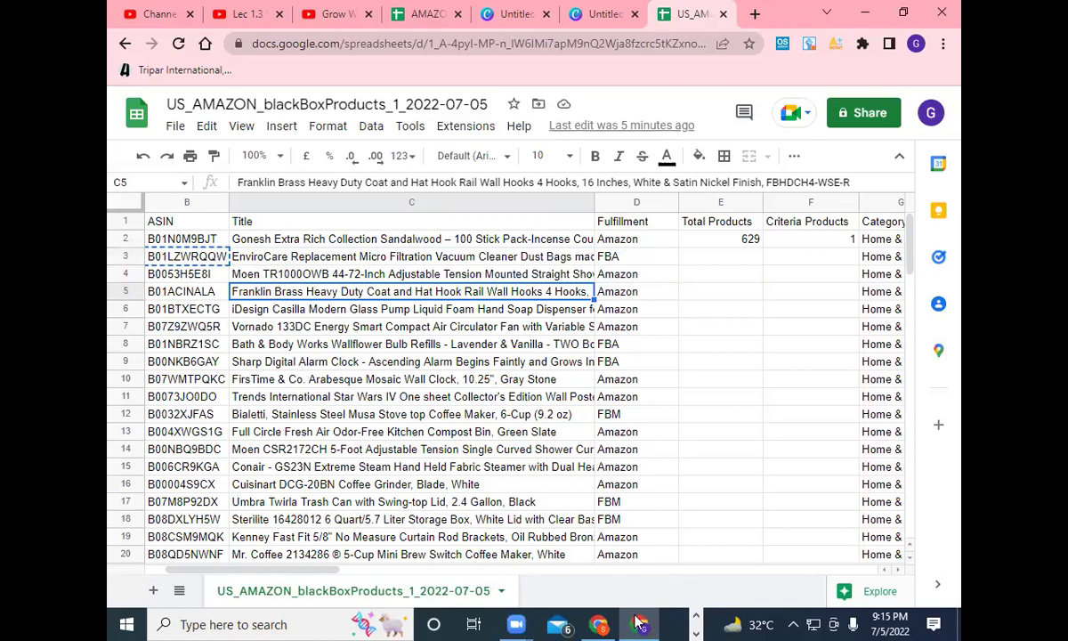
Step: Return to the Amazon product page and search for EnviroCare in place of the ASIN
{"action": "mouse_move", "coordinate": [637, 621]}
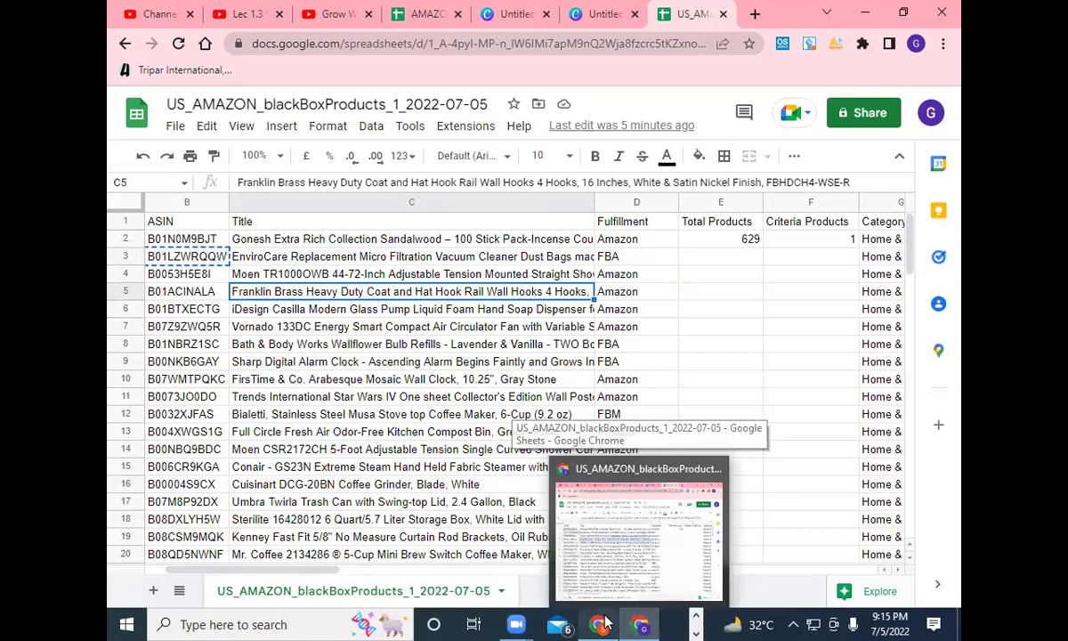
{"action": "mouse_move", "coordinate": [603, 624]}
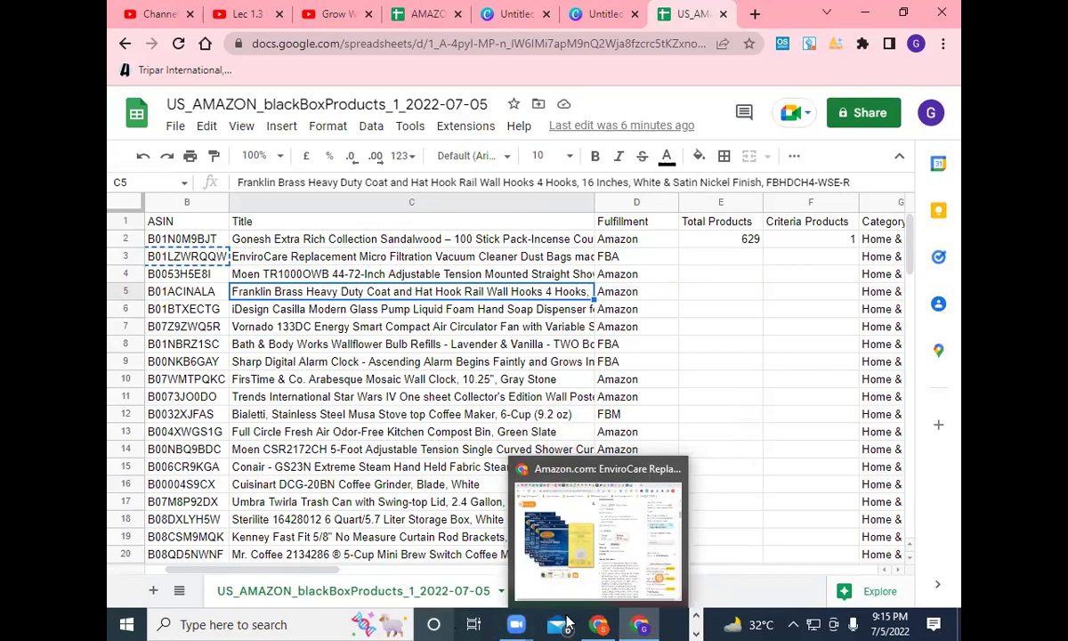
{"action": "left_click", "coordinate": [596, 624]}
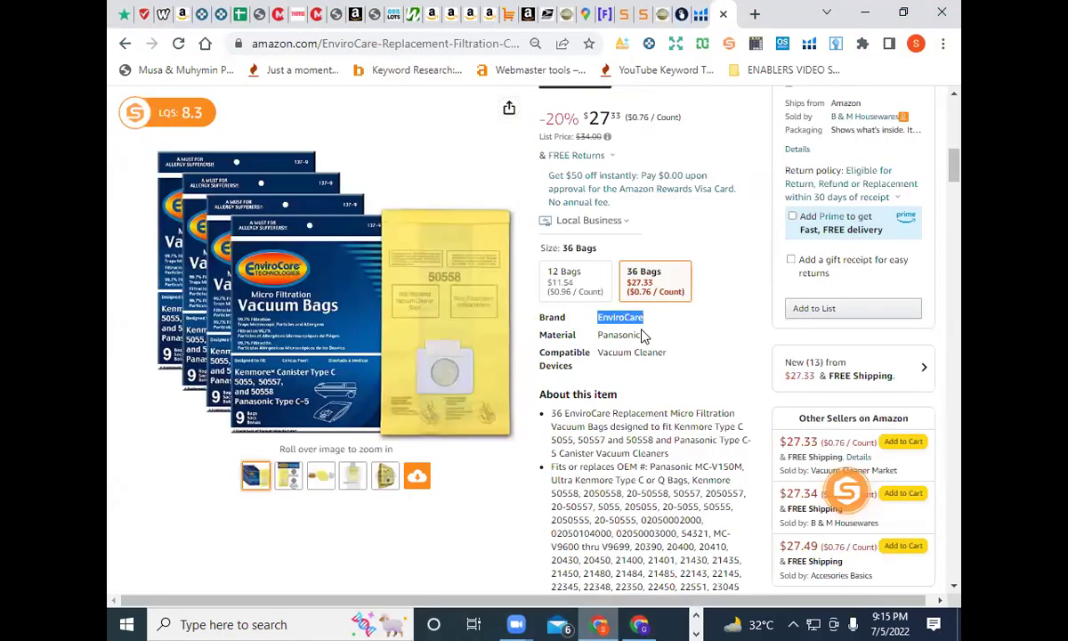
{"action": "scroll", "coordinate": [545, 330], "scroll_direction": "up", "scroll_amount": 3}
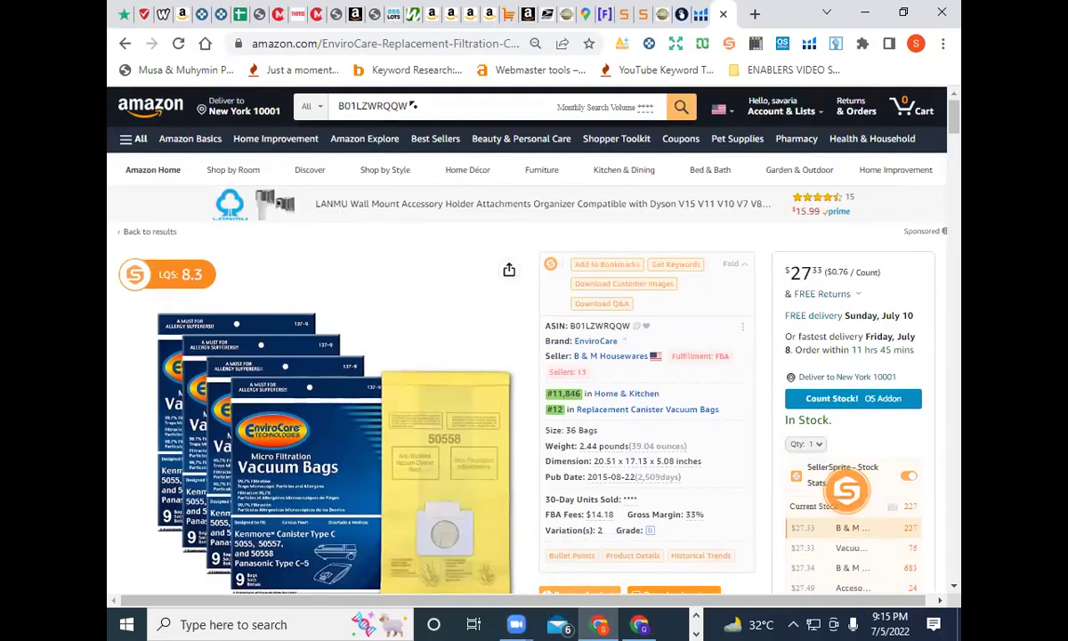
{"action": "double_click", "coordinate": [417, 105]}
{"action": "right_click", "coordinate": [417, 106]}
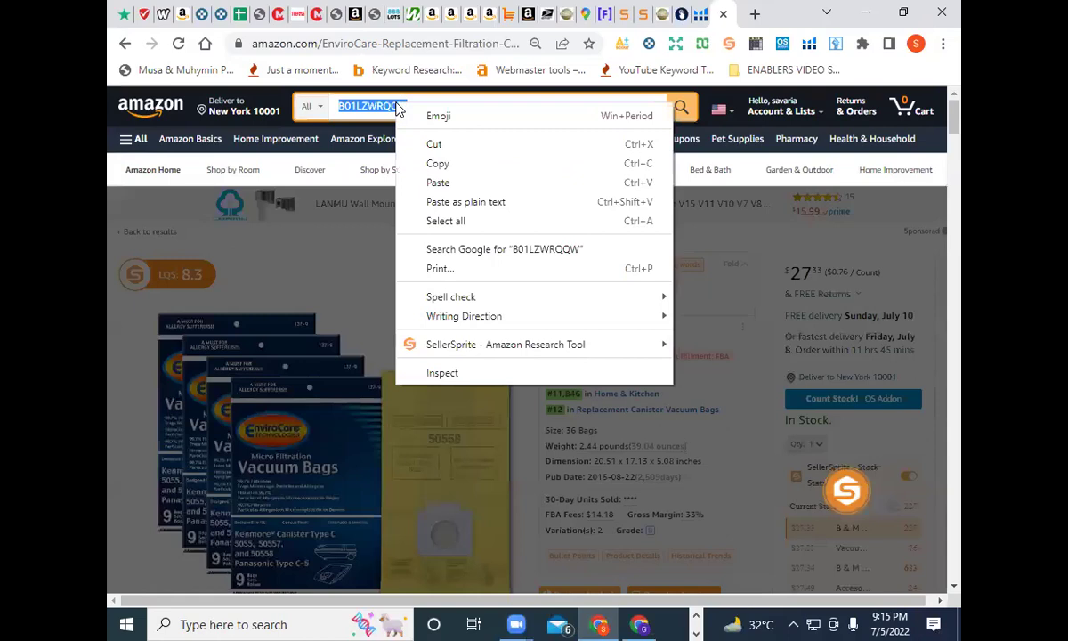
{"action": "left_click", "coordinate": [429, 182]}
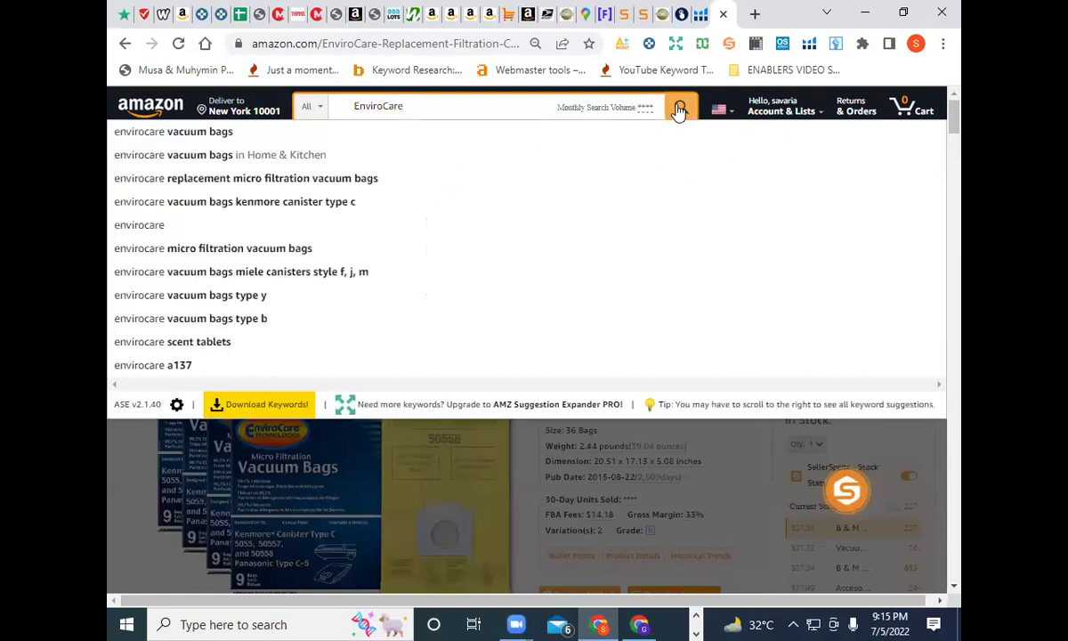
{"action": "left_click", "coordinate": [678, 110]}
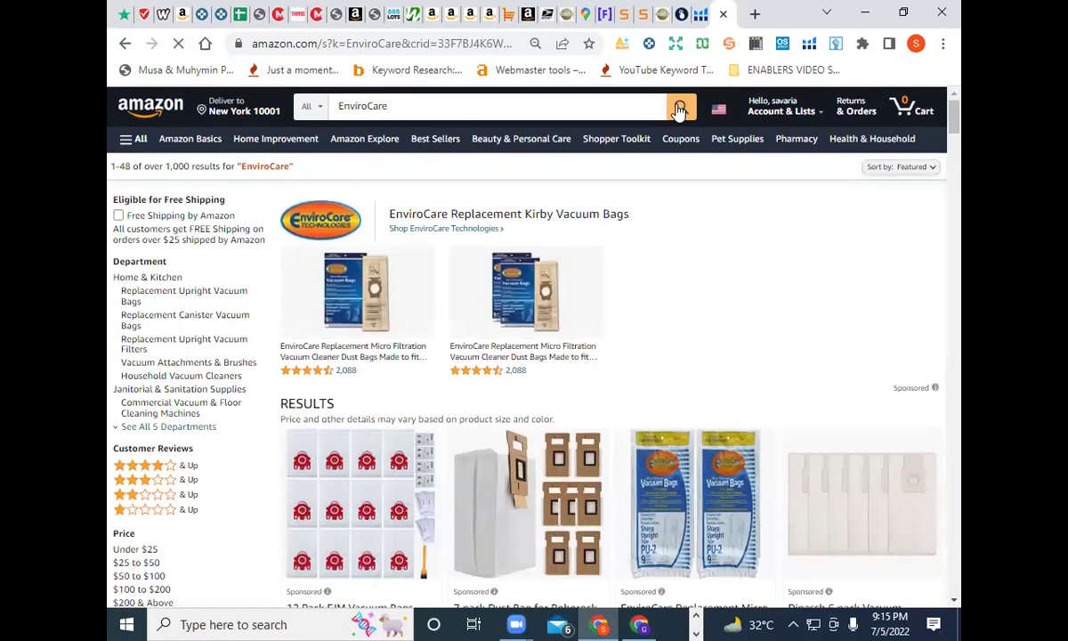
Step: Copy the total number of EnviroCare search results and select the product's Total Products cell E3 in the spreadsheet
{"action": "double_click", "coordinate": [169, 169]}
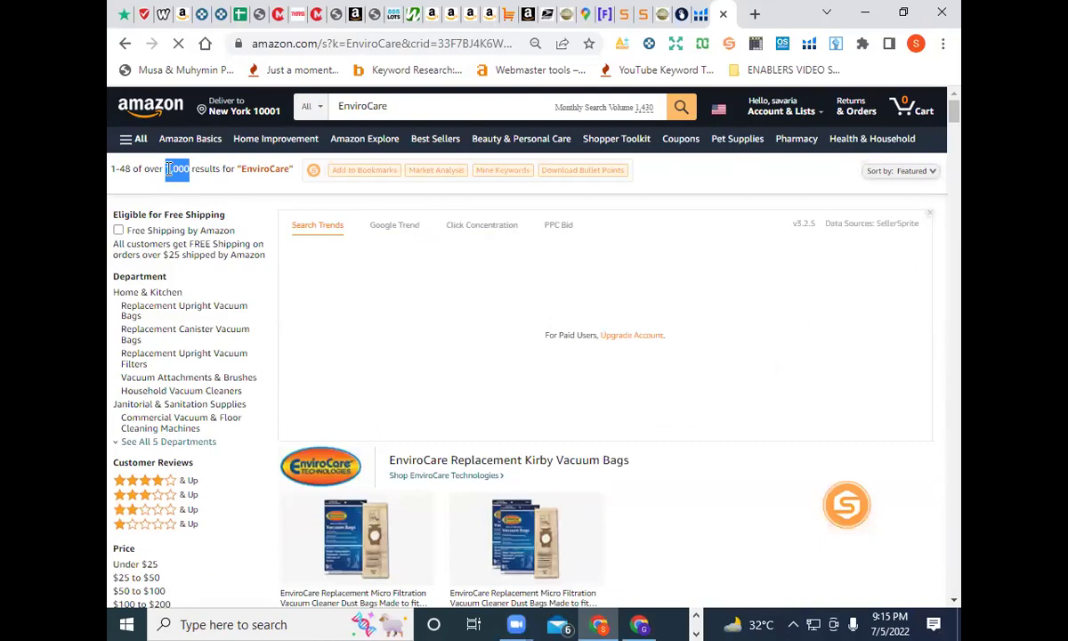
{"action": "right_click", "coordinate": [175, 171]}
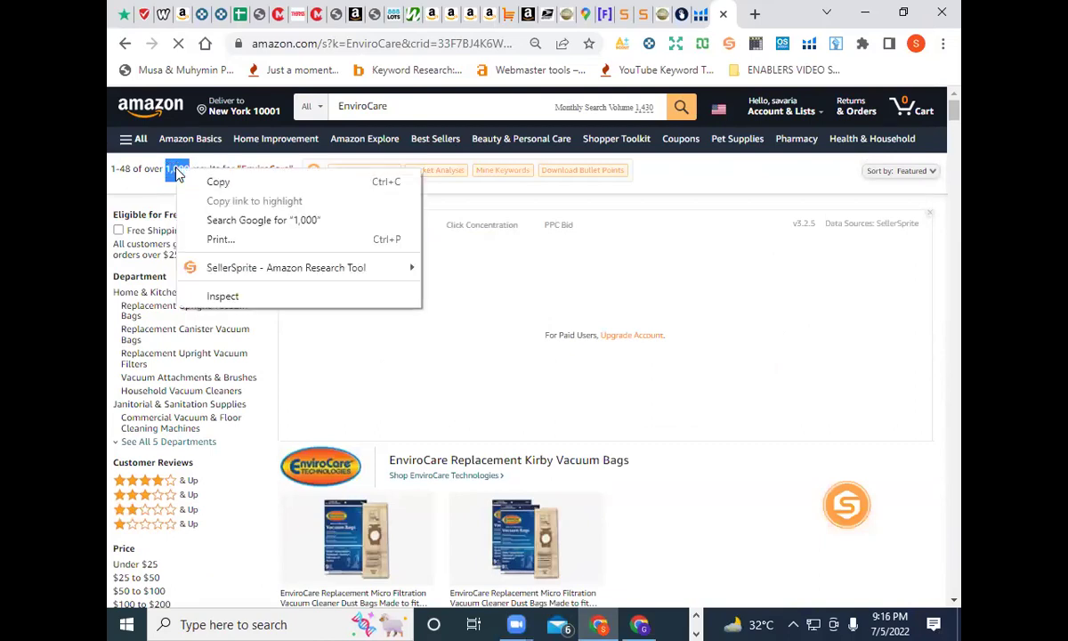
{"action": "left_click", "coordinate": [216, 182]}
{"action": "left_click", "coordinate": [640, 624]}
{"action": "left_click", "coordinate": [723, 264]}
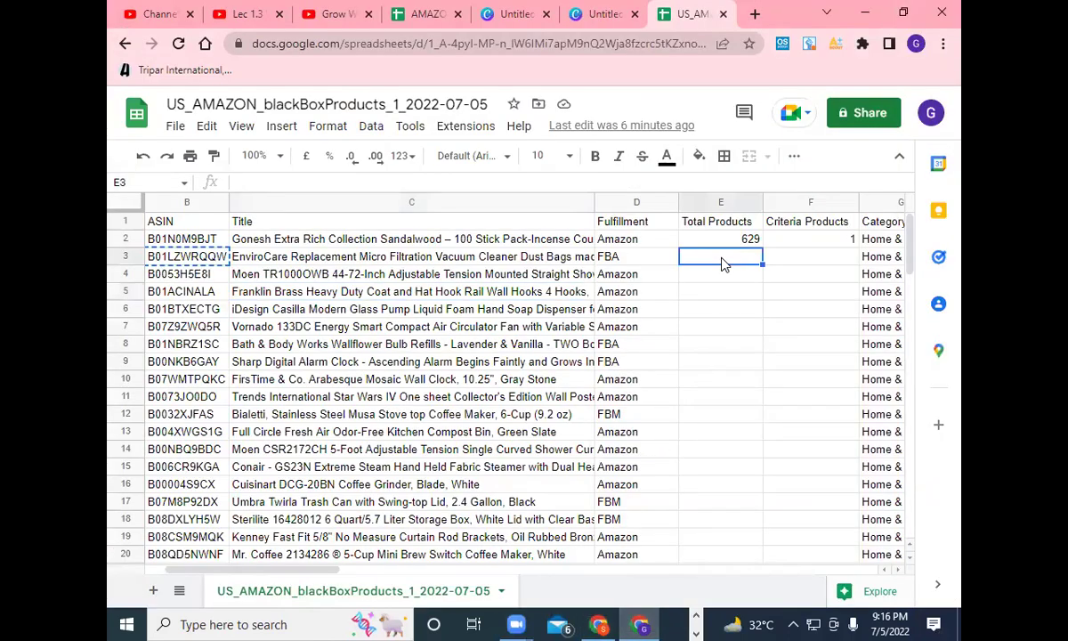
{"action": "right_click", "coordinate": [723, 263]}
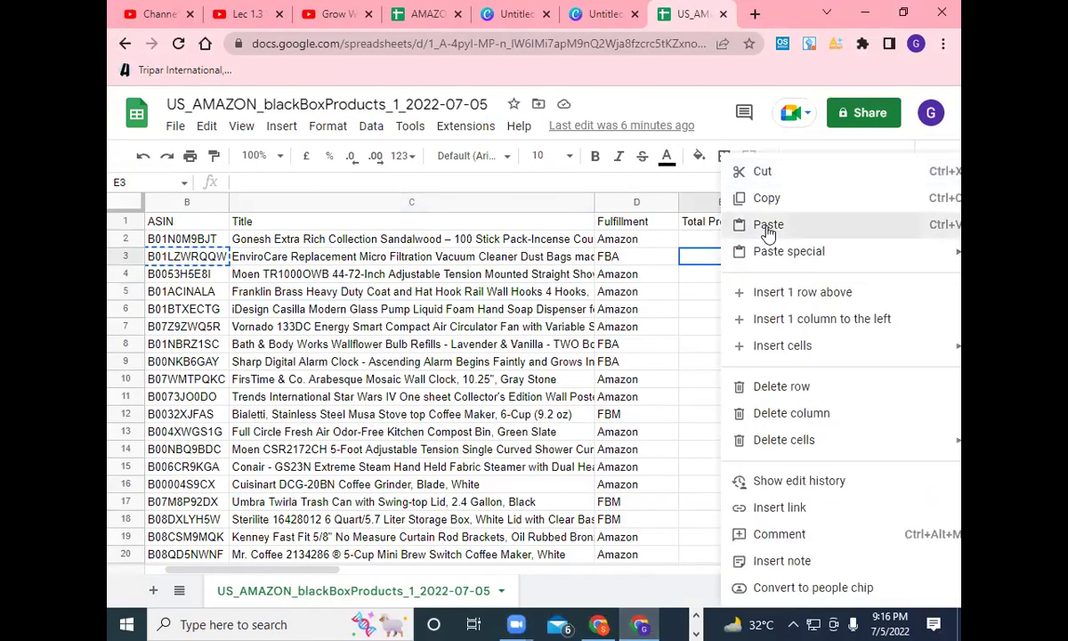
{"action": "left_click", "coordinate": [763, 225]}
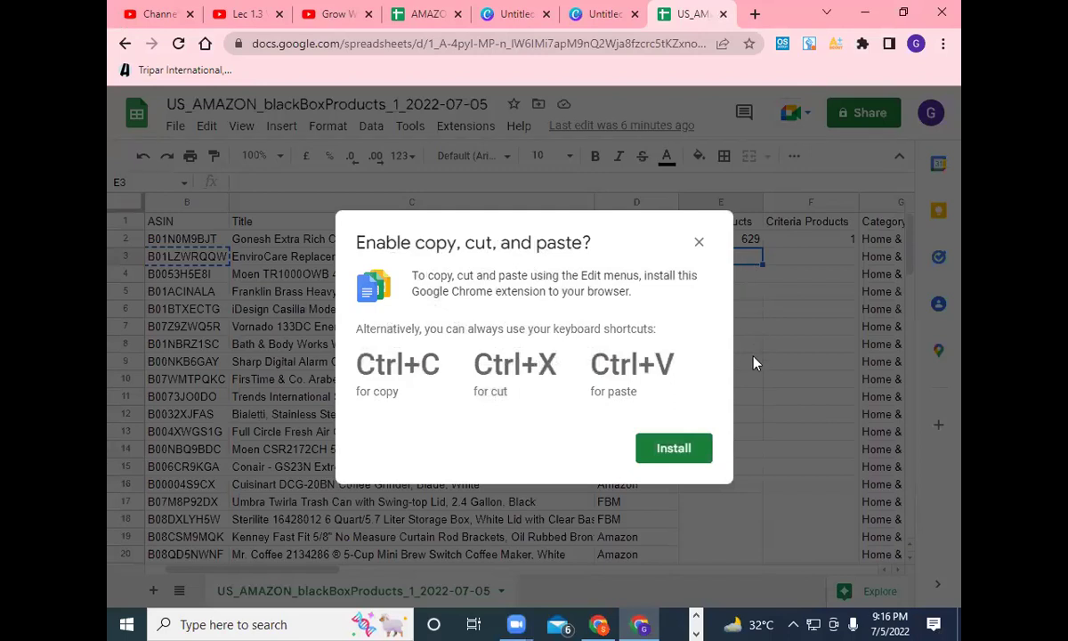
{"action": "left_click", "coordinate": [699, 242]}
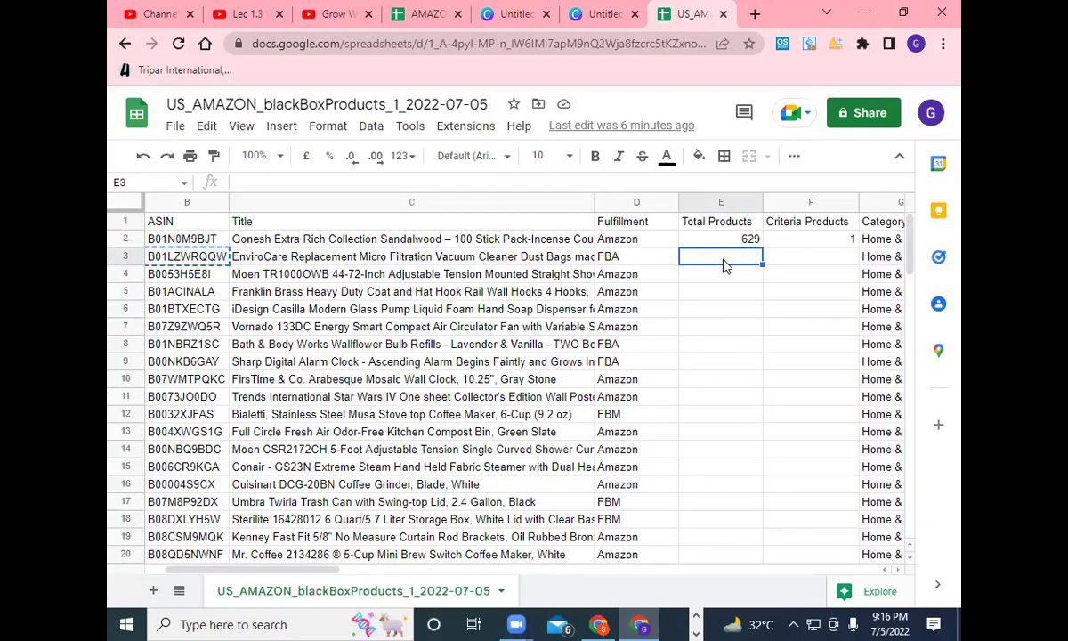
Step: Enter 1000 as the EnviroCare total products in cell E3 and select cell F3
{"action": "type", "text": "1000"}
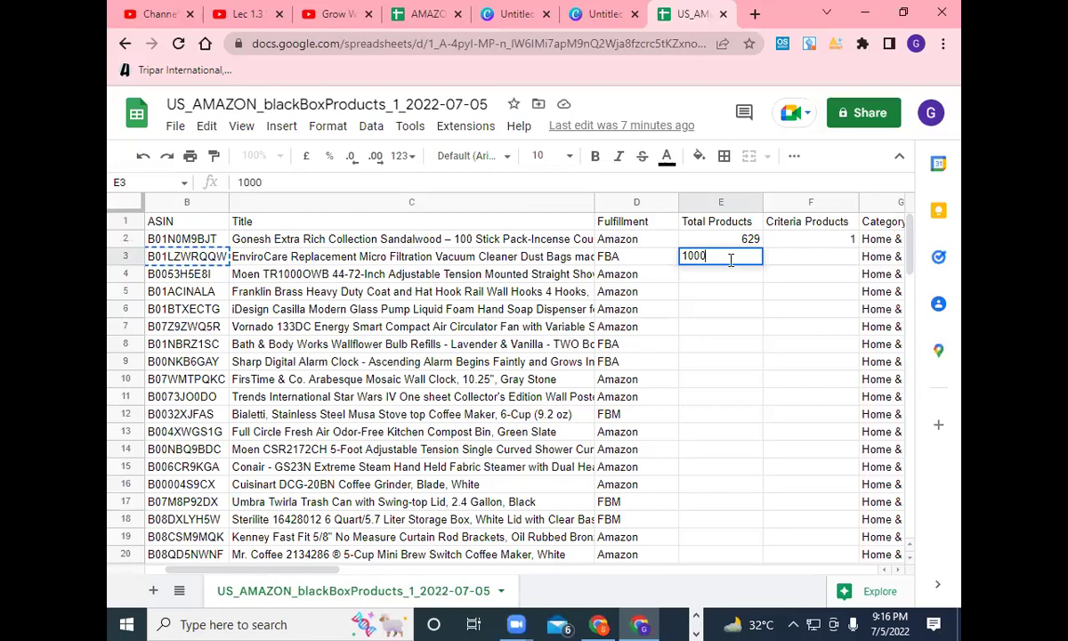
{"action": "left_click", "coordinate": [798, 261]}
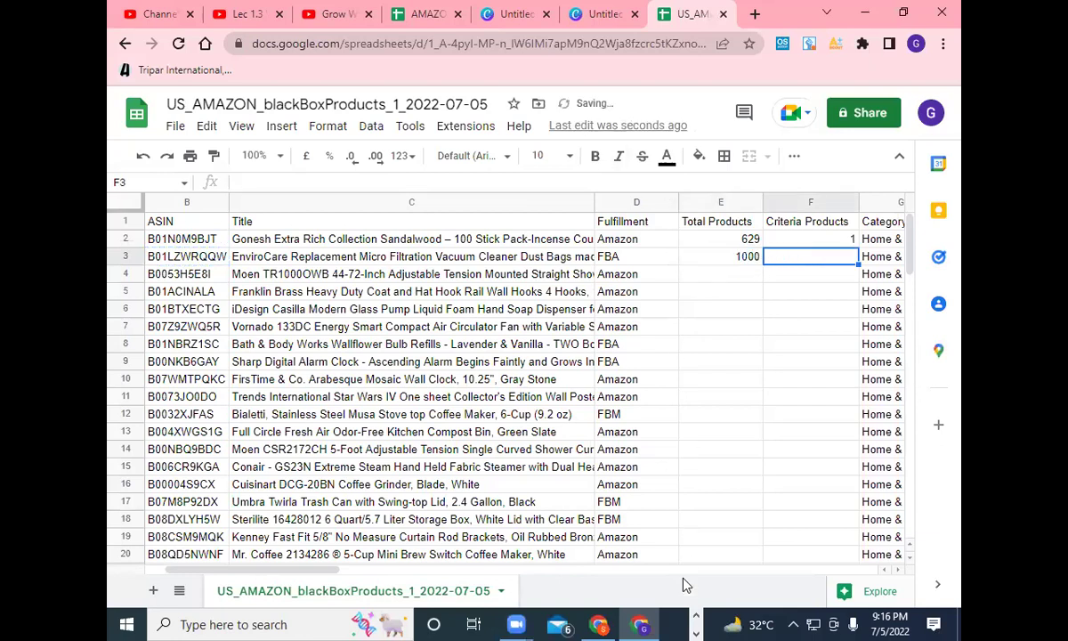
Step: Go back to the Amazon results and copy the brand name EnviroCare from the search box
{"action": "left_click", "coordinate": [609, 624]}
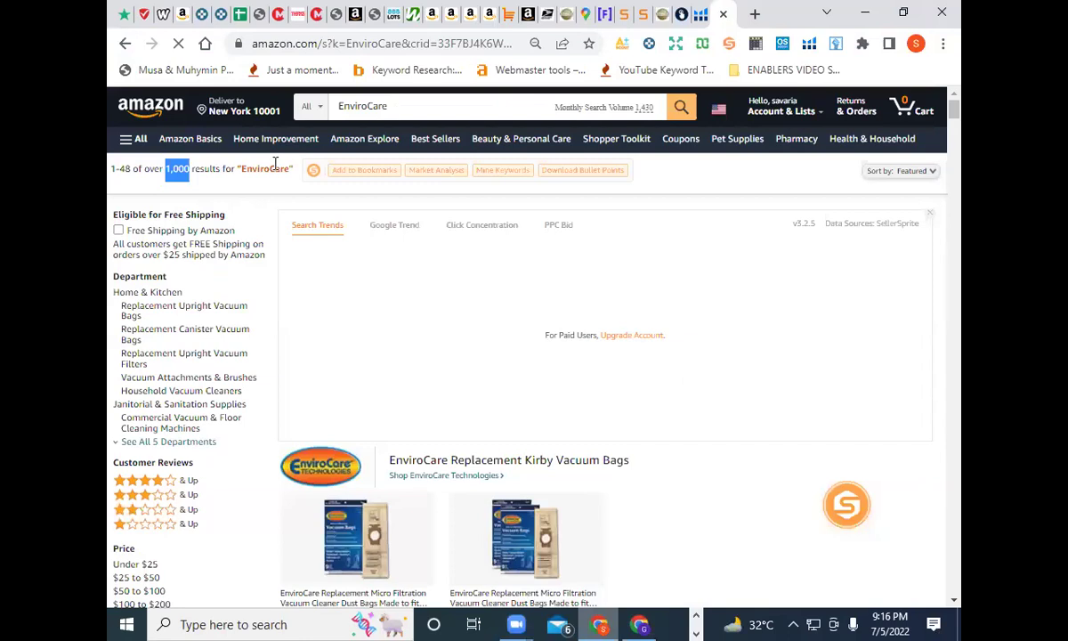
{"action": "double_click", "coordinate": [356, 106]}
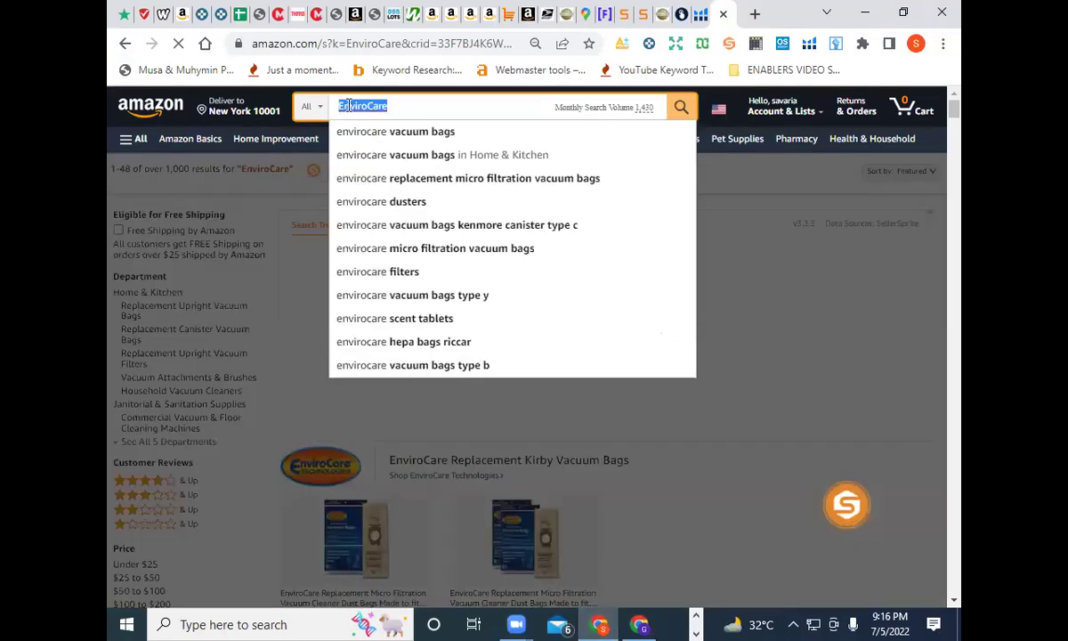
{"action": "right_click", "coordinate": [348, 108]}
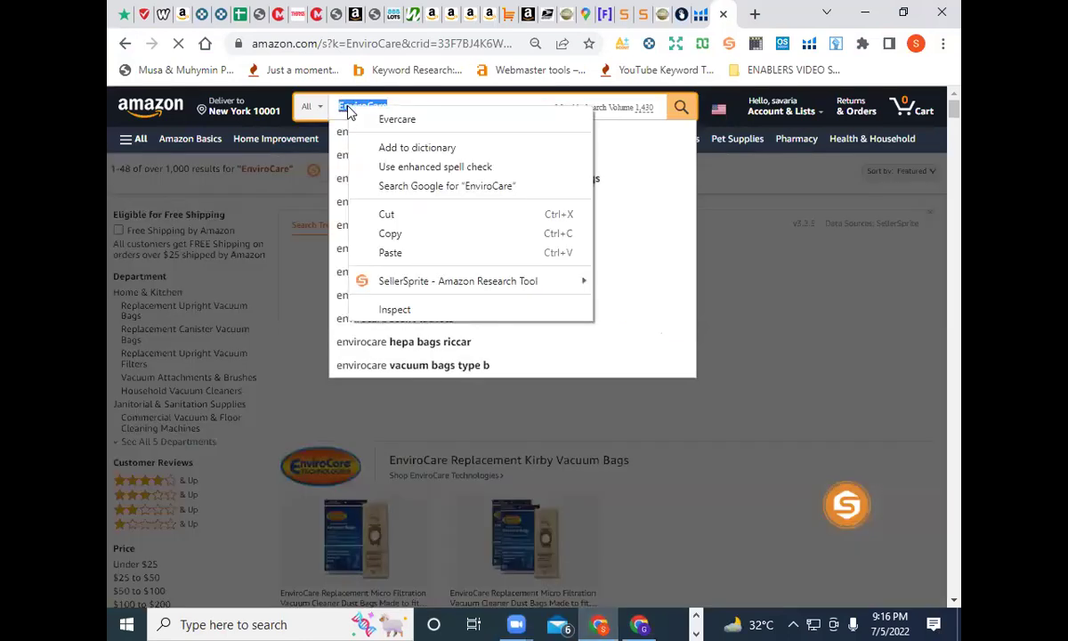
{"action": "left_click", "coordinate": [413, 234]}
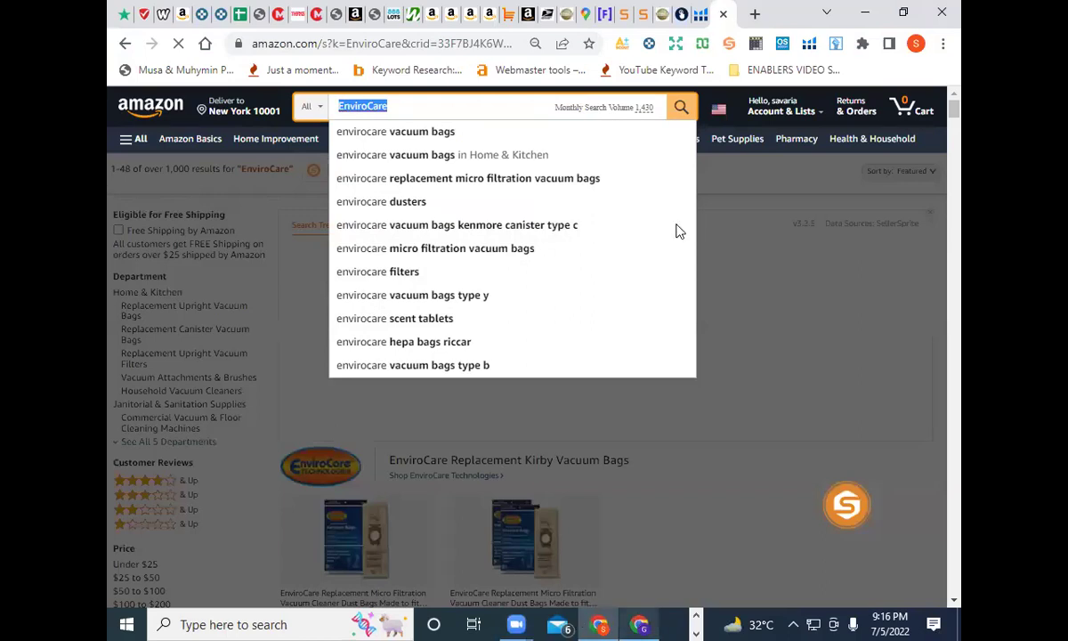
Step: Replace the Title Keywords filter in Black Box with EnviroCare and apply the filters
{"action": "left_click", "coordinate": [694, 16]}
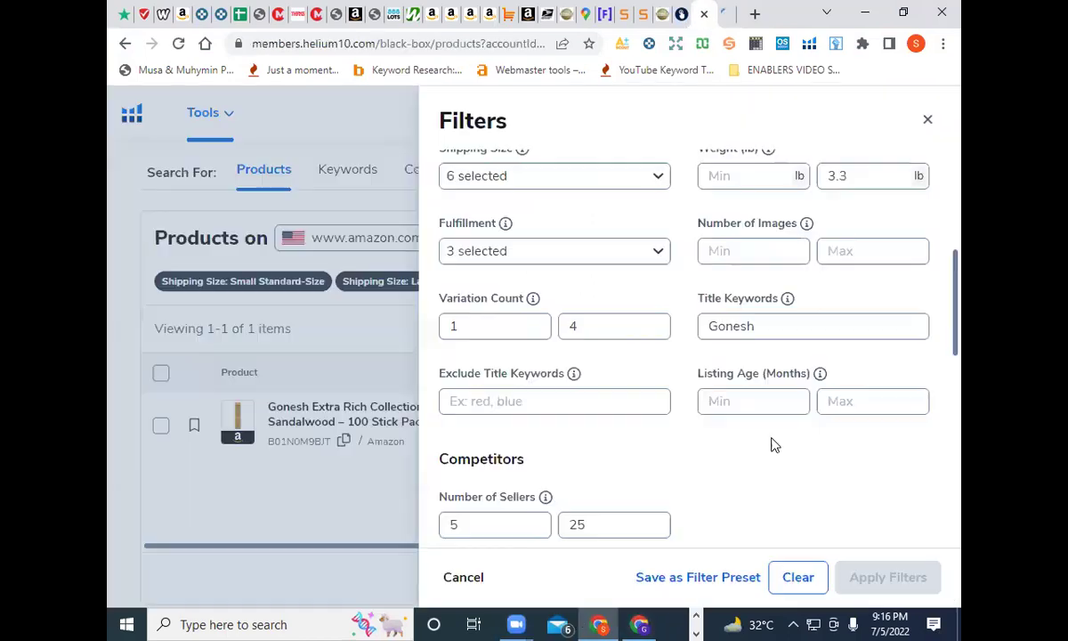
{"action": "double_click", "coordinate": [756, 326]}
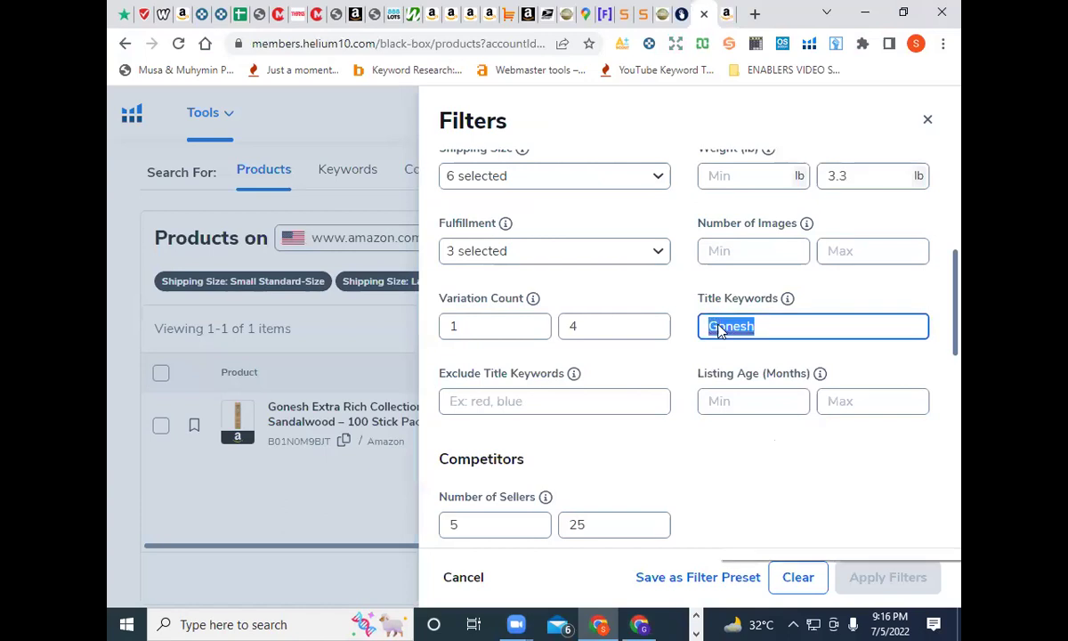
{"action": "right_click", "coordinate": [717, 327]}
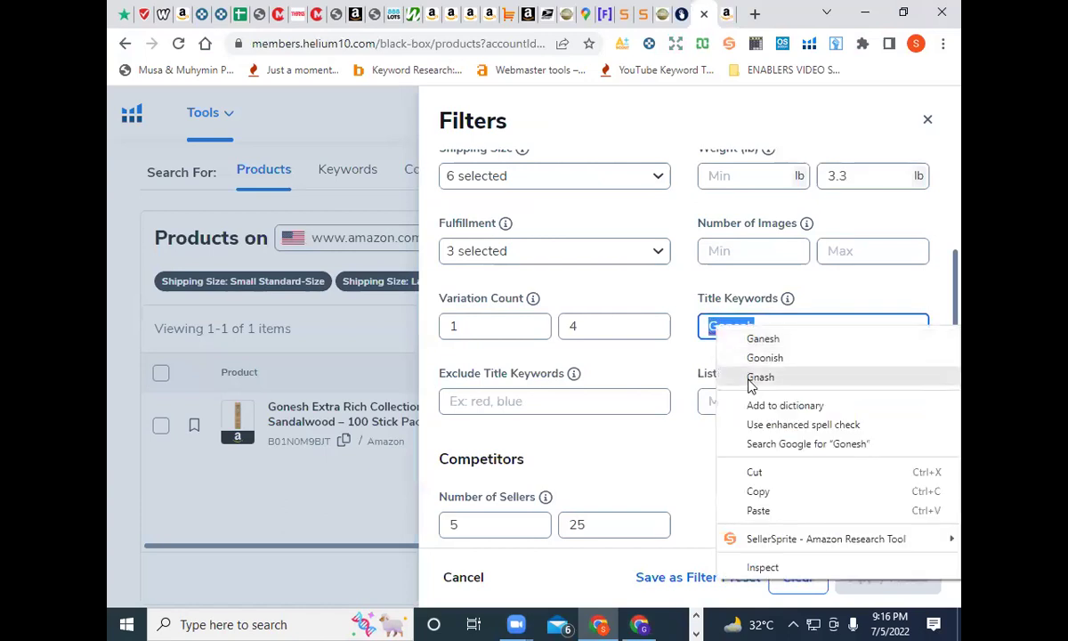
{"action": "left_click", "coordinate": [758, 511]}
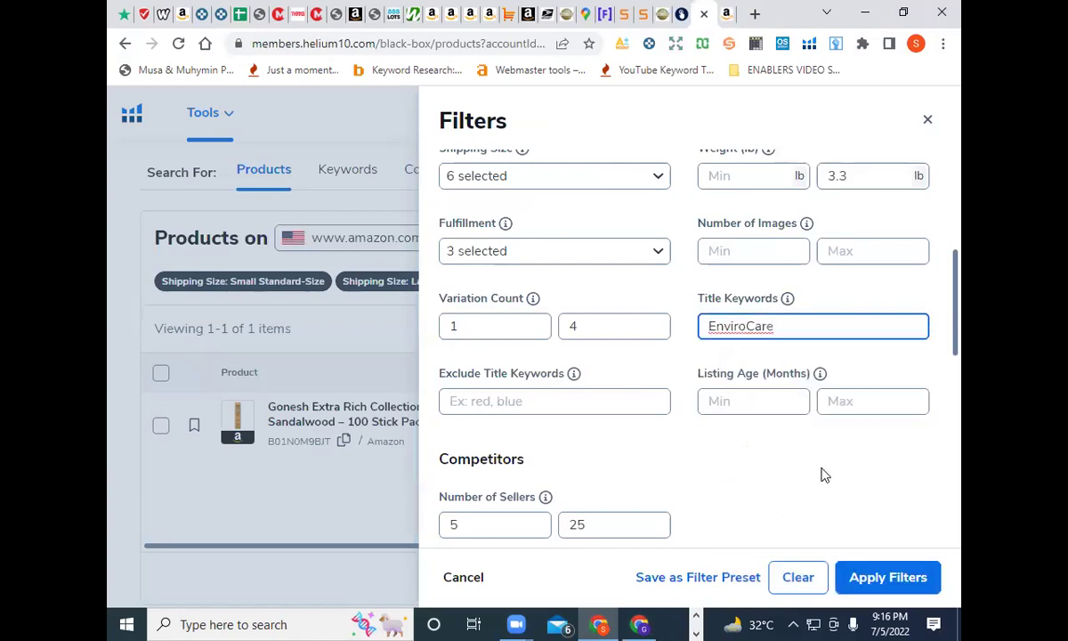
{"action": "left_click", "coordinate": [870, 589]}
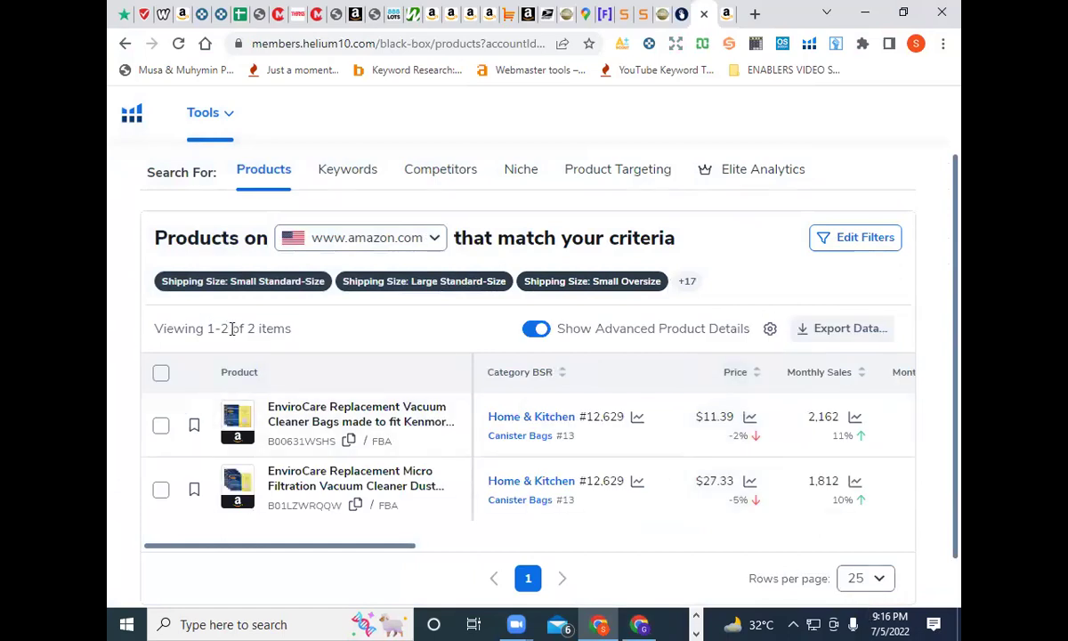
Step: Check the number of matching items in Black Box and enter 2 as the EnviroCare criteria products in cell F3 of the spreadsheet
{"action": "left_click_drag", "start_coordinate": [246, 331], "coordinate": [316, 336]}
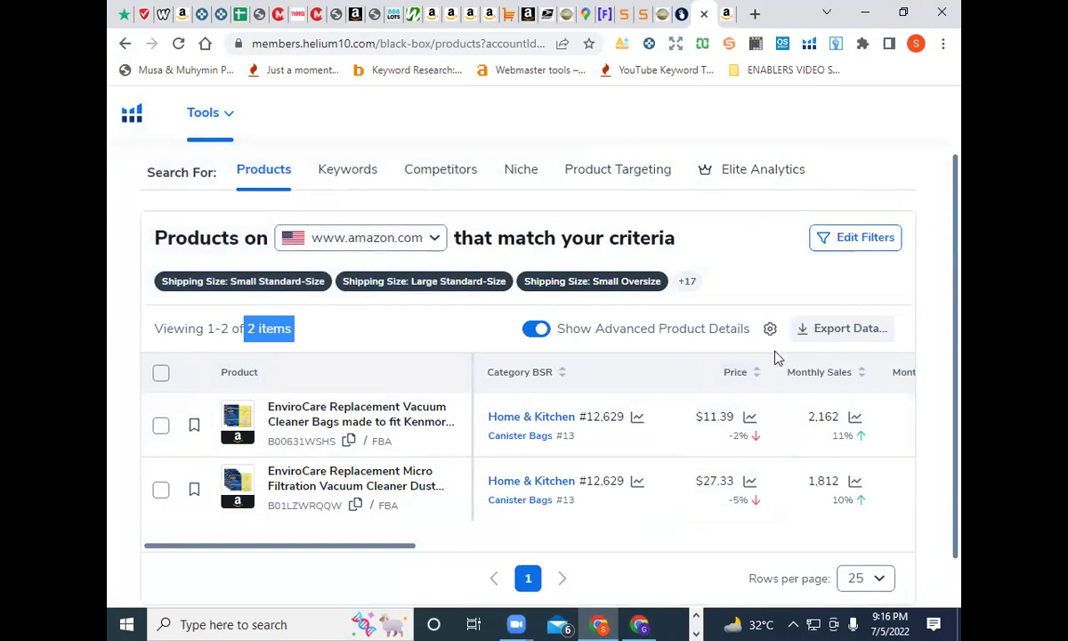
{"action": "key", "text": "alt+Tab"}
{"action": "type", "text": "2"}
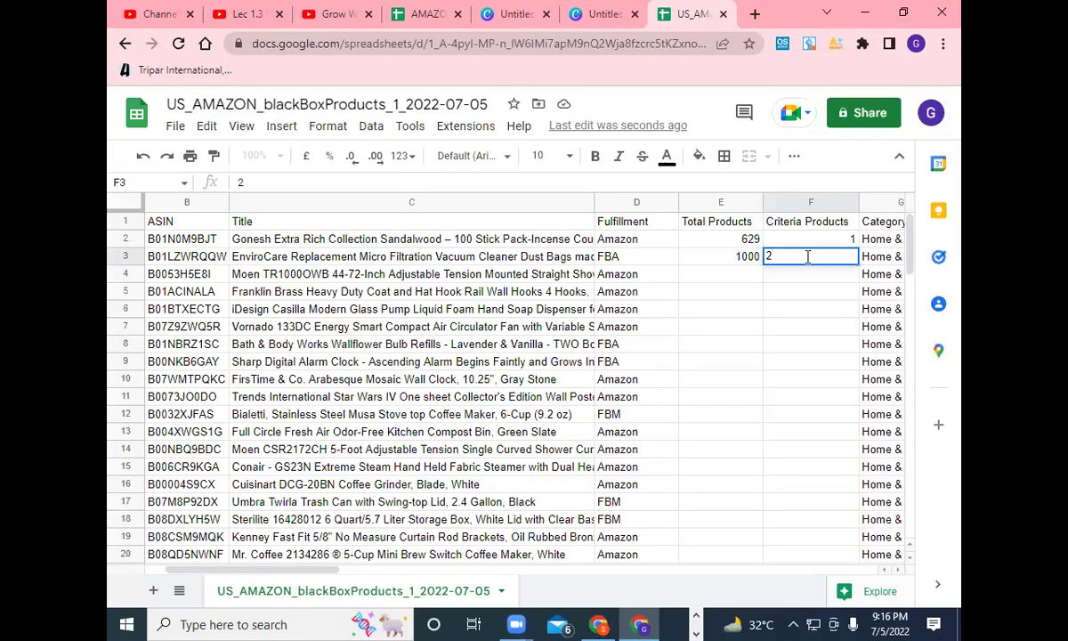
{"action": "key", "text": "Return"}
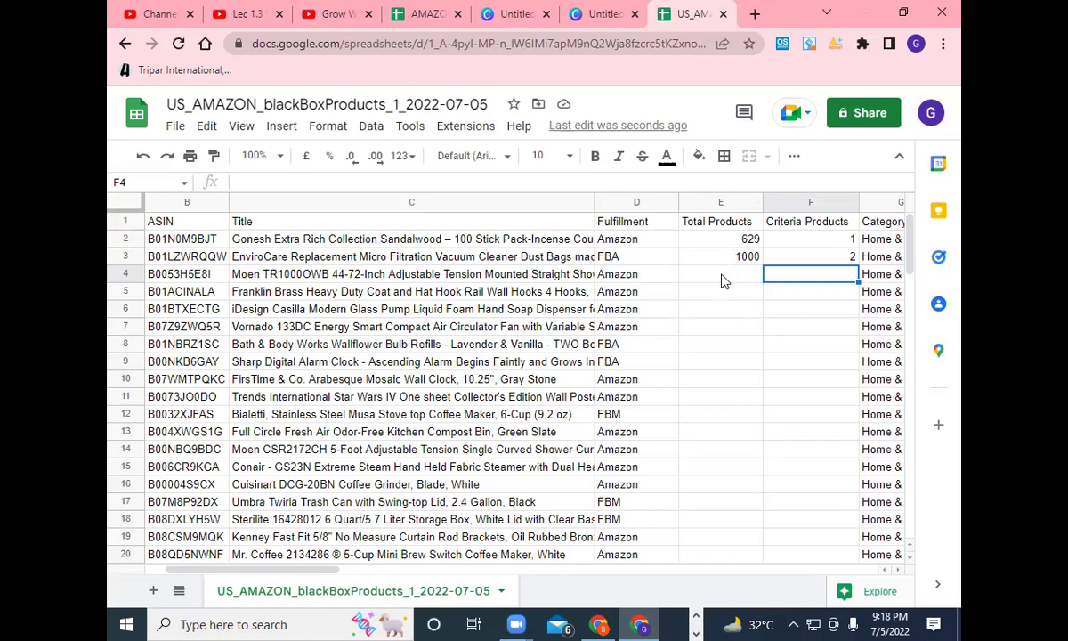
Step: Insert a column before Total Products and enter Brand as its header in cell E1
{"action": "left_click", "coordinate": [500, 623]}
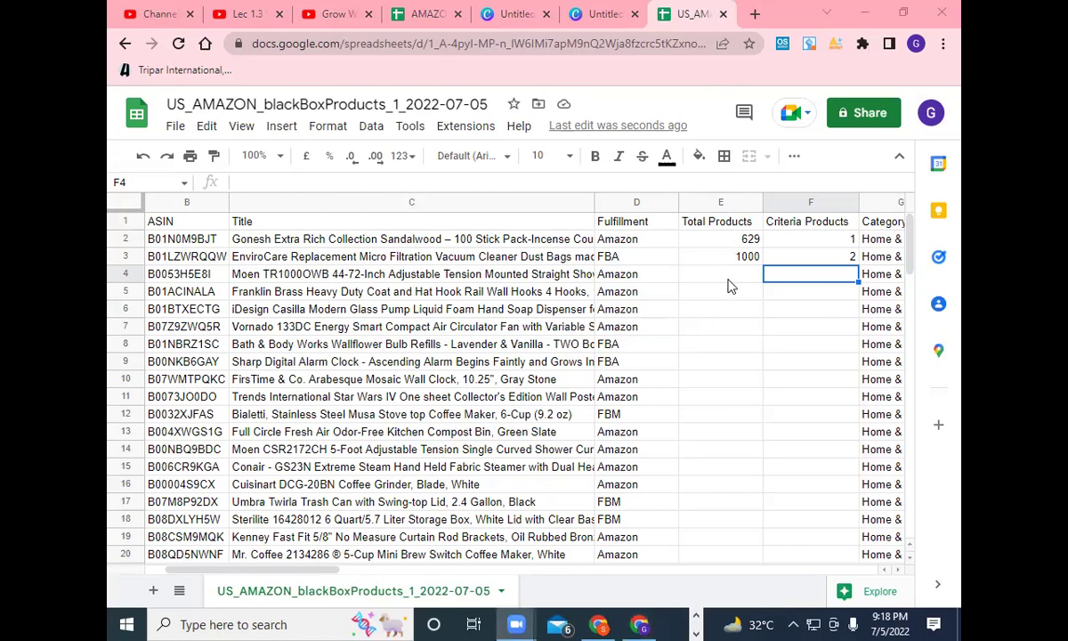
{"action": "left_click", "coordinate": [687, 274]}
{"action": "right_click", "coordinate": [728, 274]}
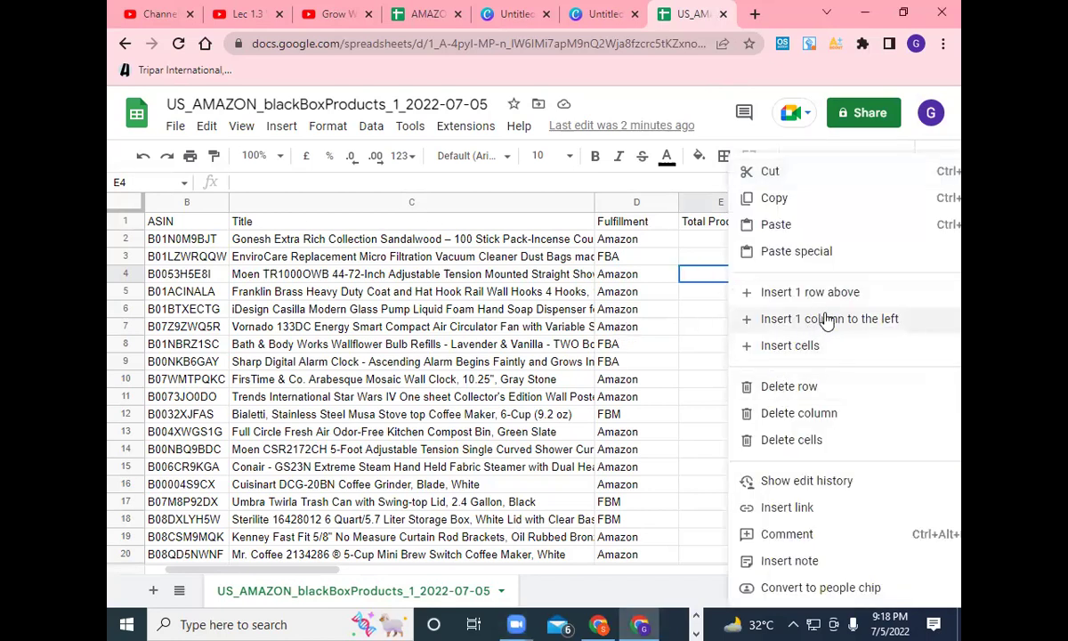
{"action": "left_click", "coordinate": [797, 319]}
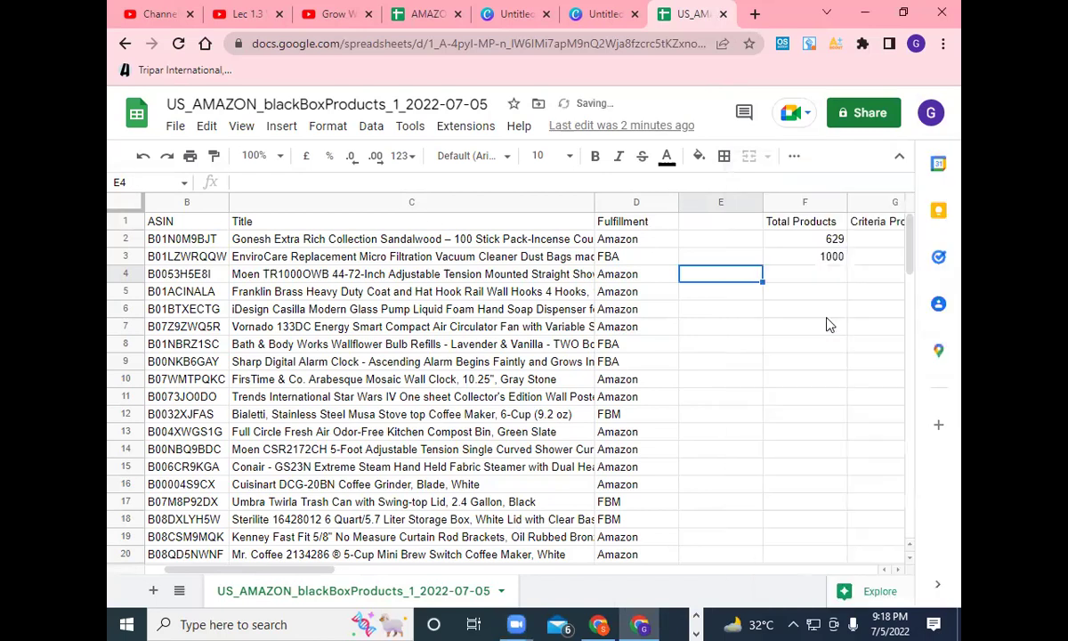
{"action": "left_click", "coordinate": [735, 223]}
{"action": "type", "text": "B"}
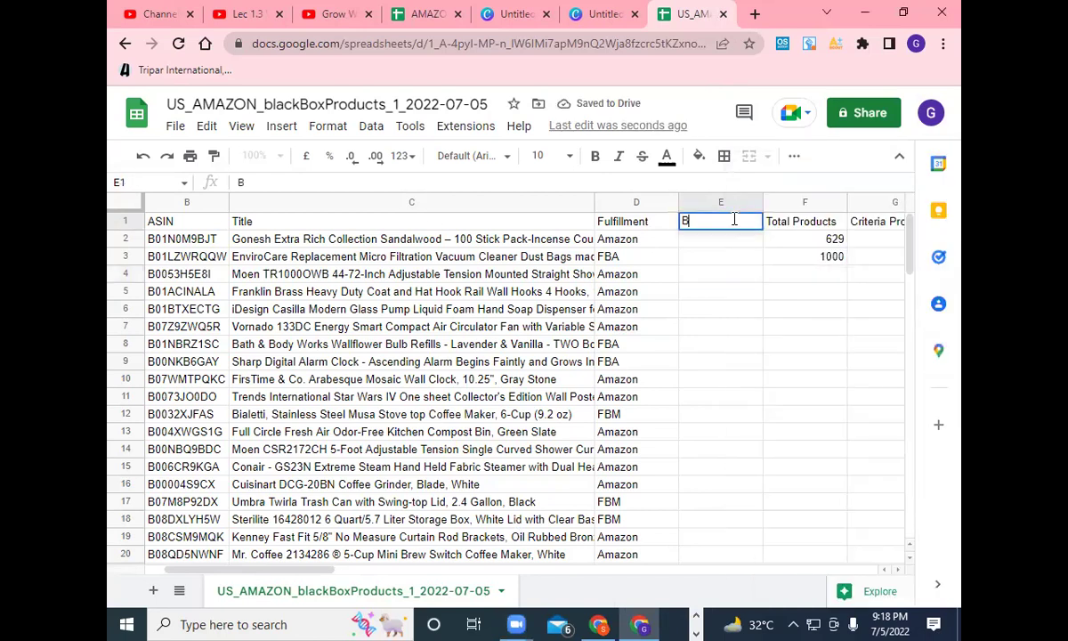
{"action": "type", "text": "rand"}
{"action": "left_click", "coordinate": [746, 245]}
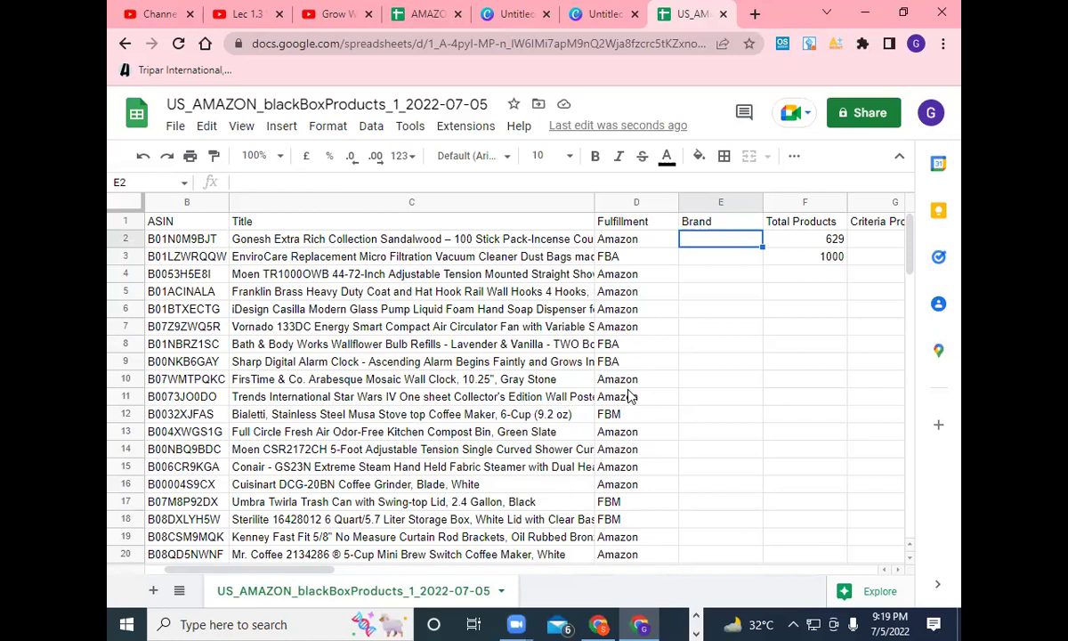
Step: Copy the entire product table and open the last student's A1 assignment sheet in the AMAZON V.A BATCH 2 spreadsheet
{"action": "left_click", "coordinate": [191, 226]}
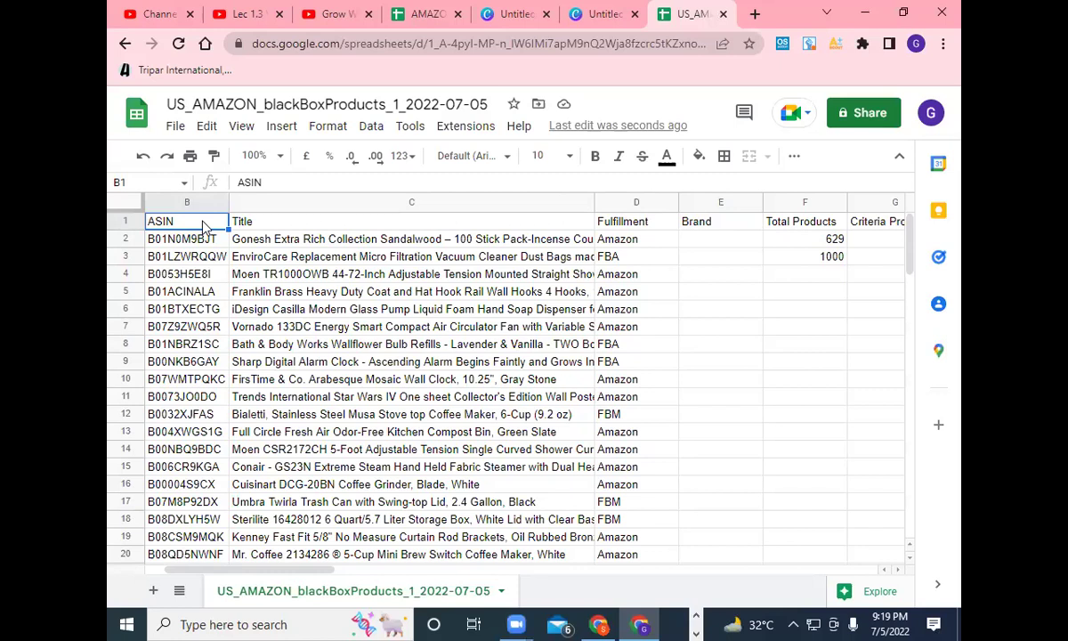
{"action": "key", "text": "ctrl+a"}
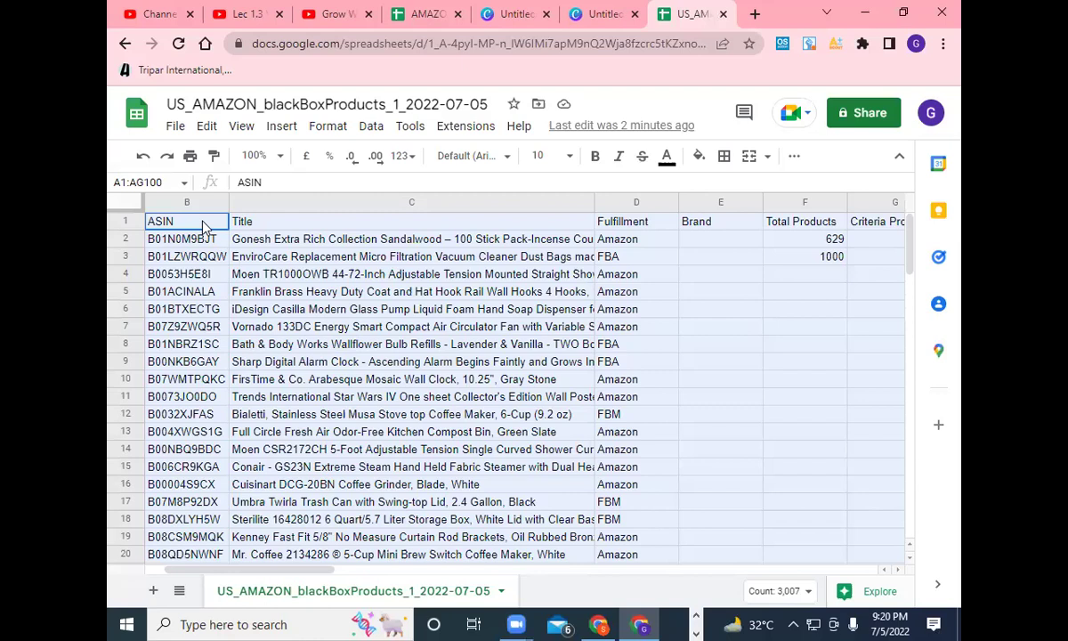
{"action": "left_click", "coordinate": [419, 14]}
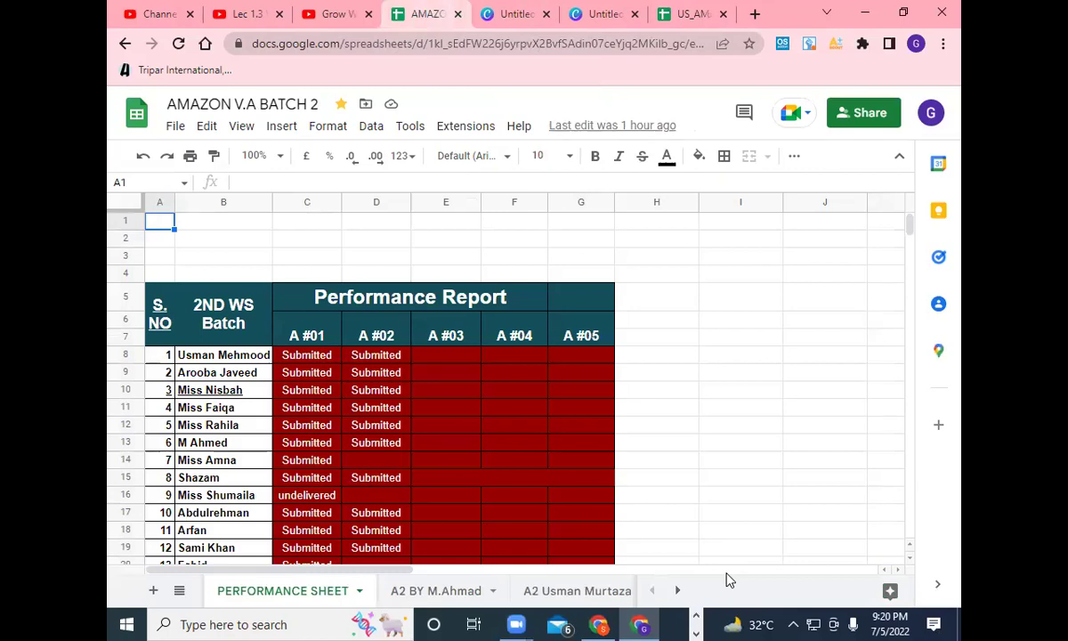
{"action": "left_click", "coordinate": [179, 592]}
{"action": "scroll", "coordinate": [263, 541], "scroll_direction": "down", "scroll_amount": 5}
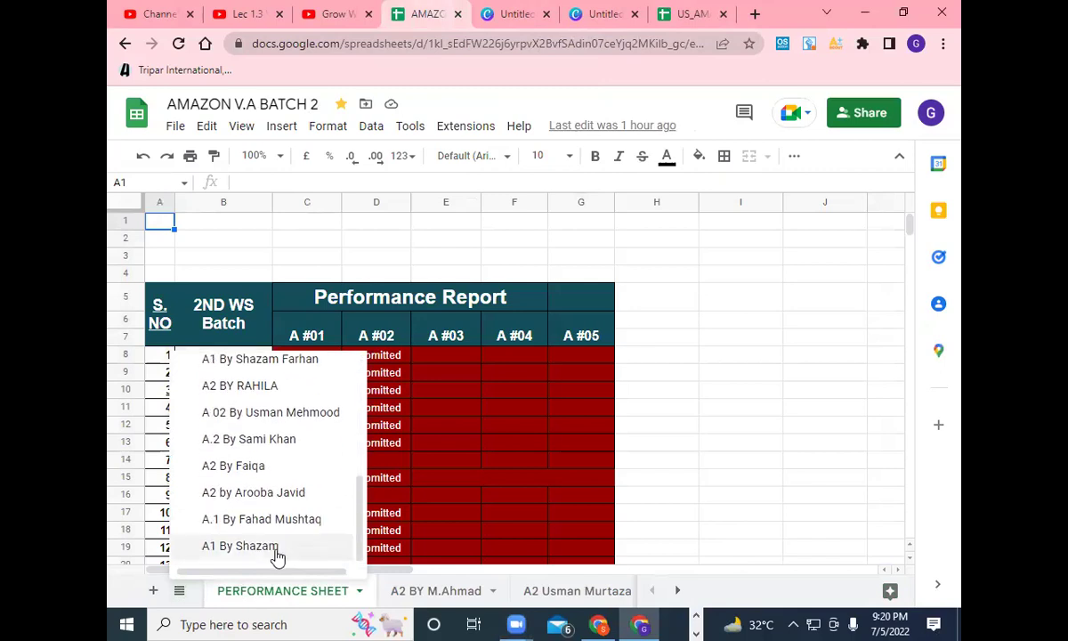
{"action": "left_click", "coordinate": [258, 548]}
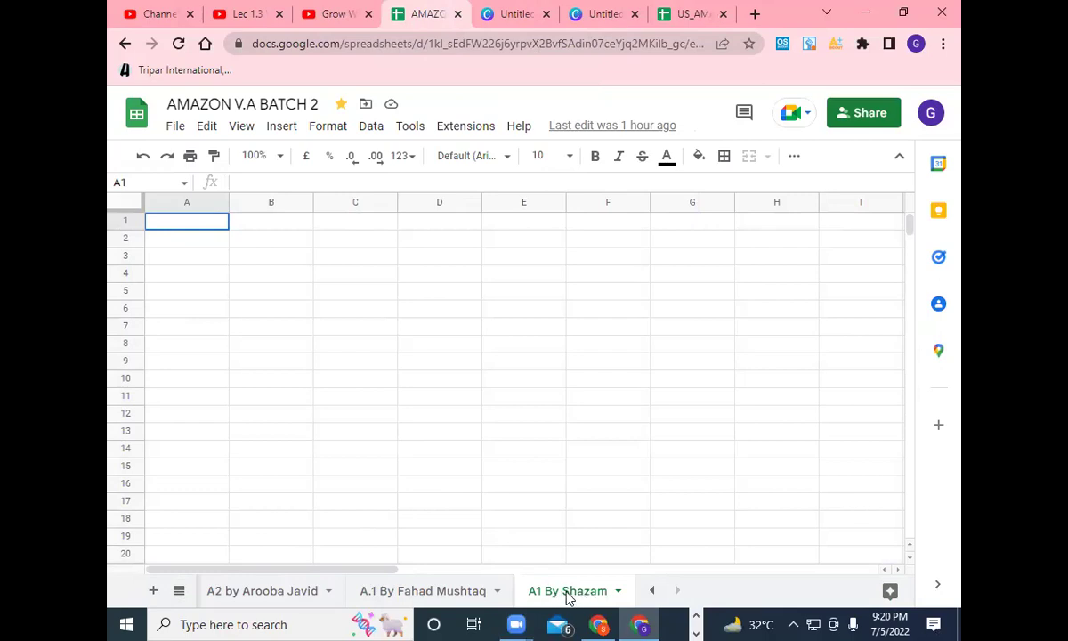
Step: Rename the open student sheet by changing its assignment prefix to A3, keeping the student's name
{"action": "right_click", "coordinate": [568, 598]}
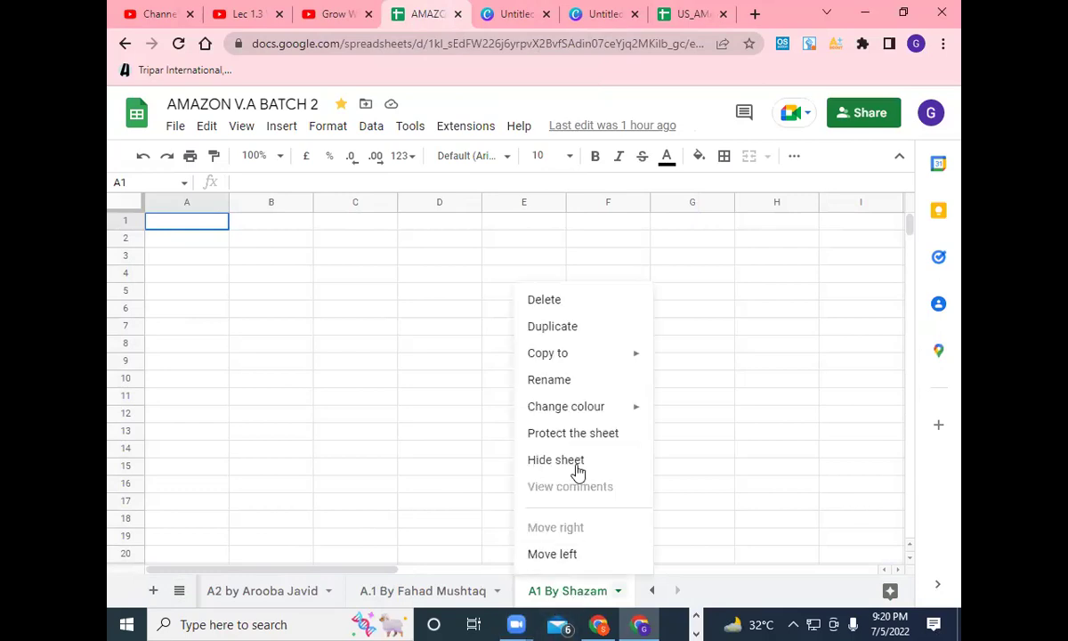
{"action": "left_click", "coordinate": [574, 385]}
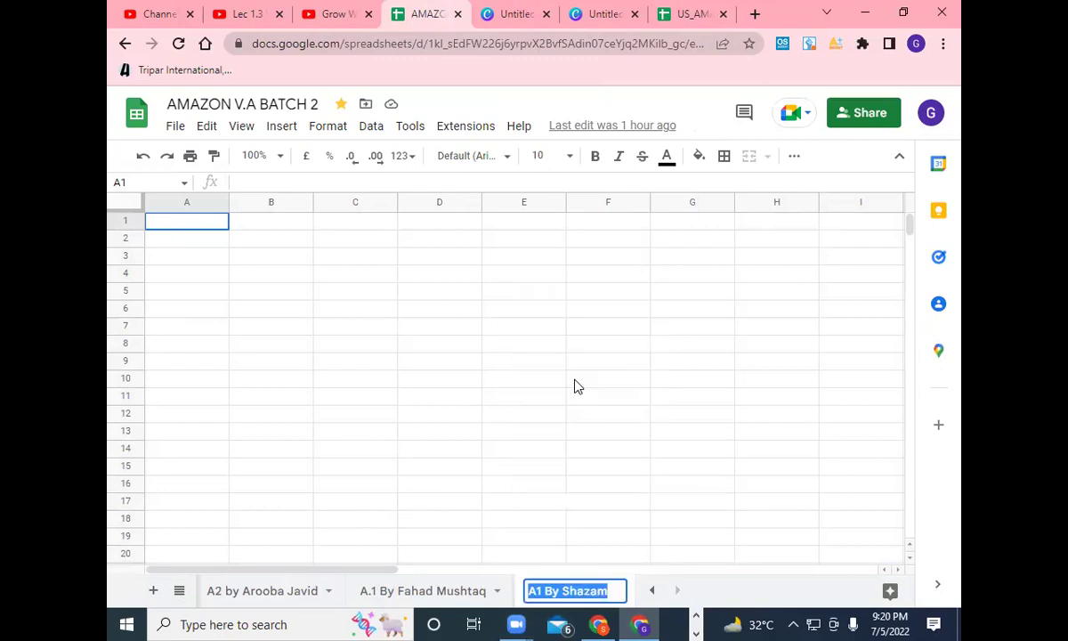
{"action": "left_click", "coordinate": [545, 592]}
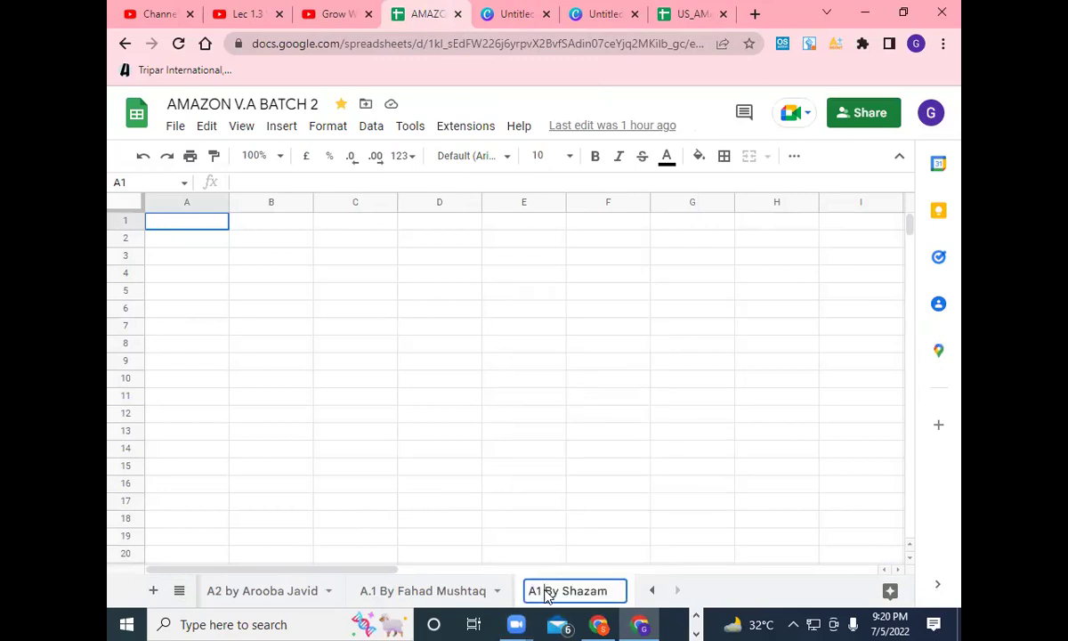
{"action": "key", "text": "BackSpace"}
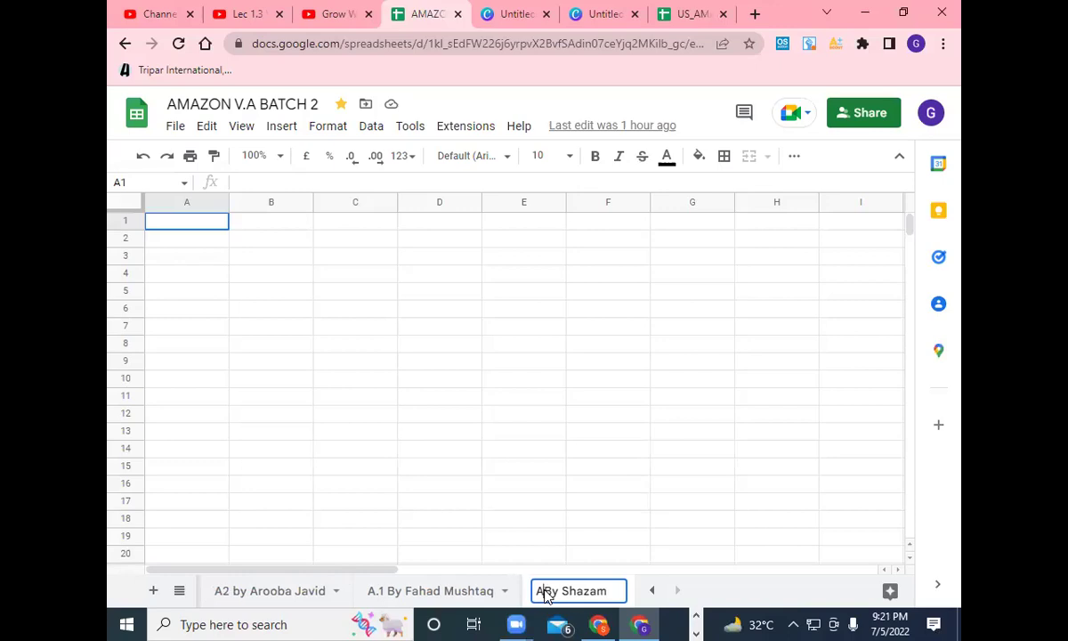
{"action": "type", "text": "3"}
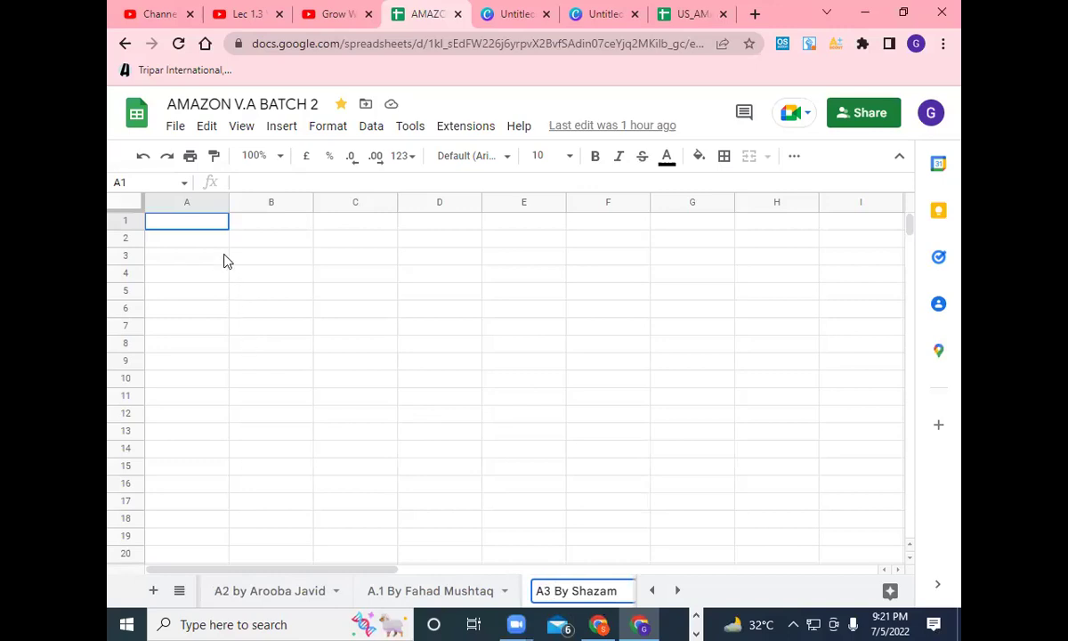
Step: Paste the product table starting at cell A10 and widen column G to fit the Criteria Products header
{"action": "left_click", "coordinate": [197, 383]}
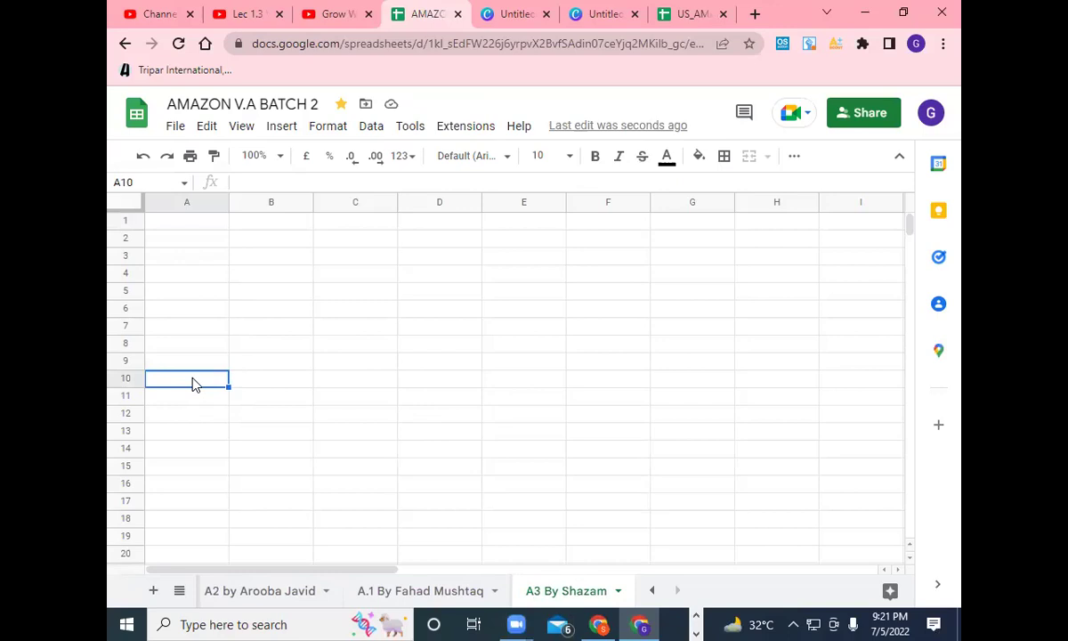
{"action": "key", "text": "ctrl+v"}
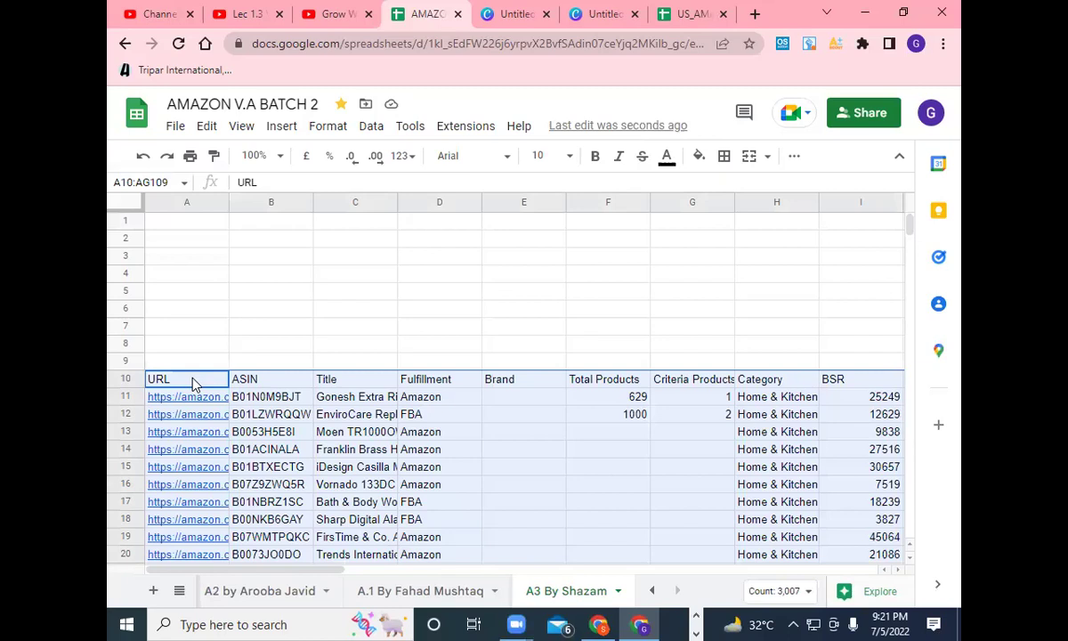
{"action": "left_click", "coordinate": [470, 364]}
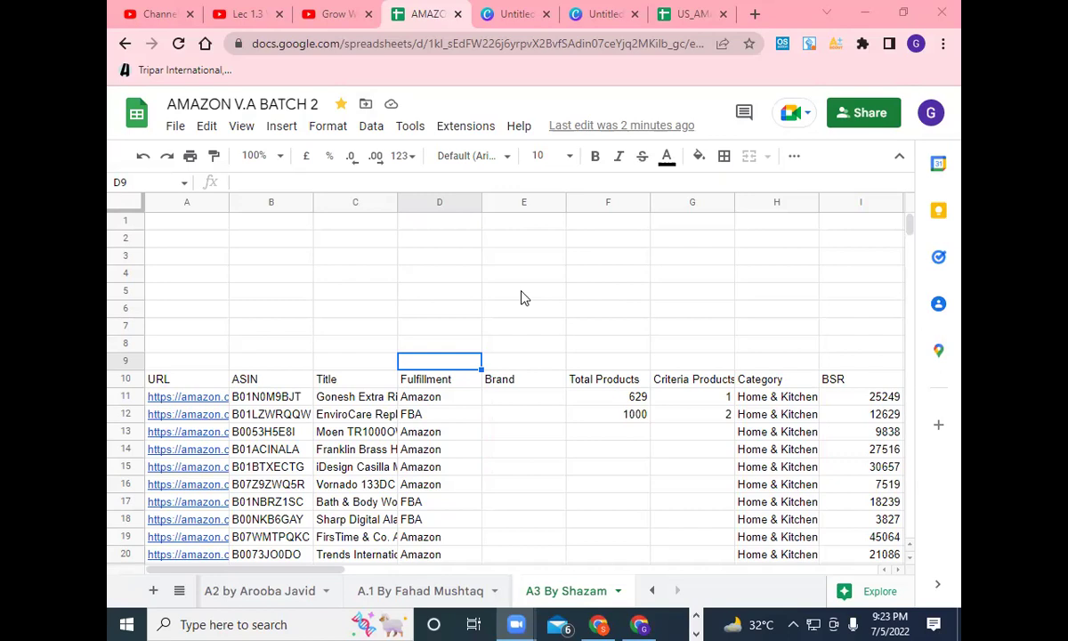
{"action": "left_click_drag", "start_coordinate": [734, 206], "coordinate": [743, 206]}
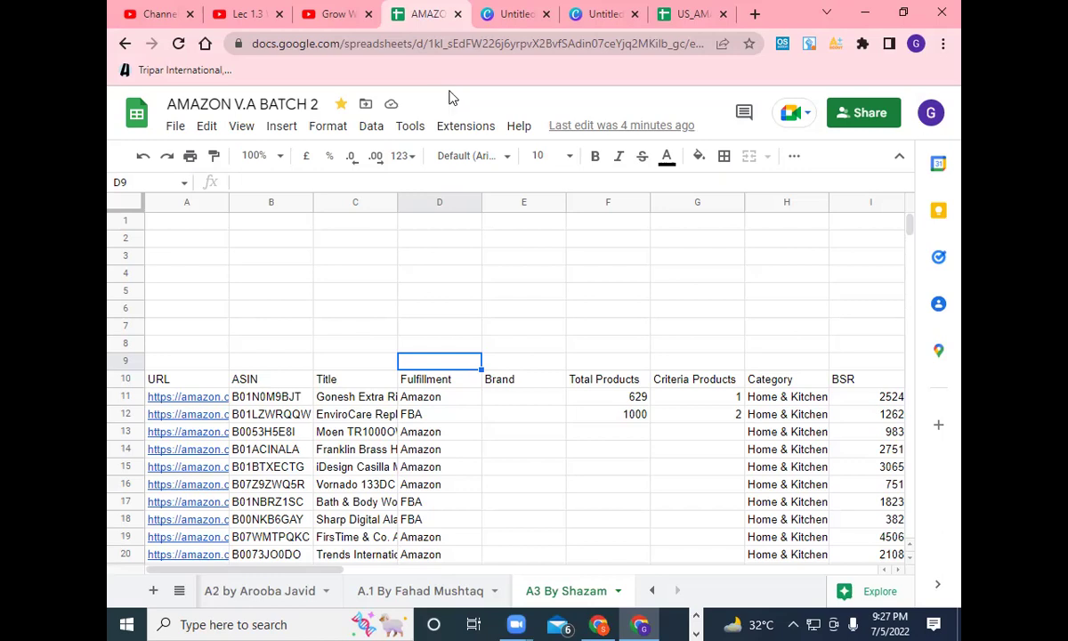
Step: Switch to Helium 10 Black Box and add Automotive, Baby Products, Grocery & Gourmet Food and Handmade Products to the category filter
{"action": "left_click", "coordinate": [602, 624]}
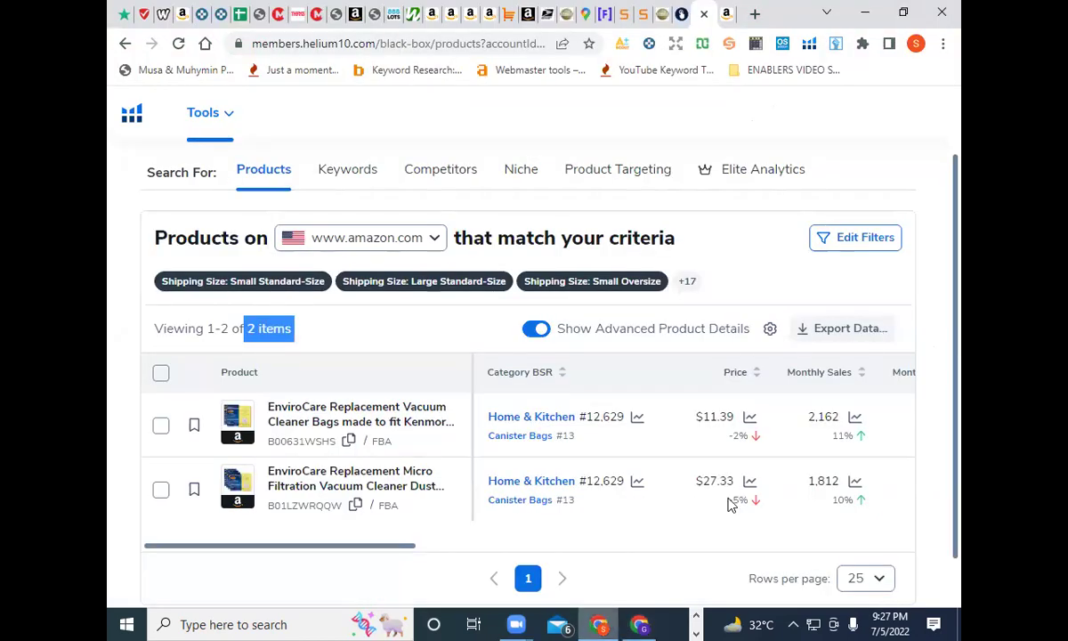
{"action": "left_click", "coordinate": [860, 248]}
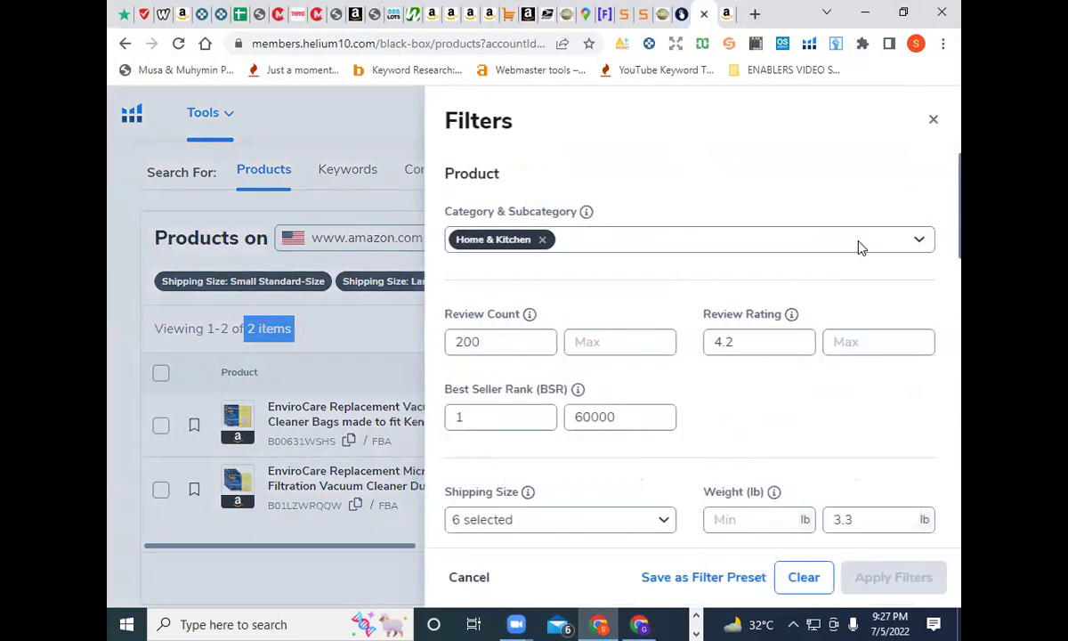
{"action": "left_click", "coordinate": [916, 244]}
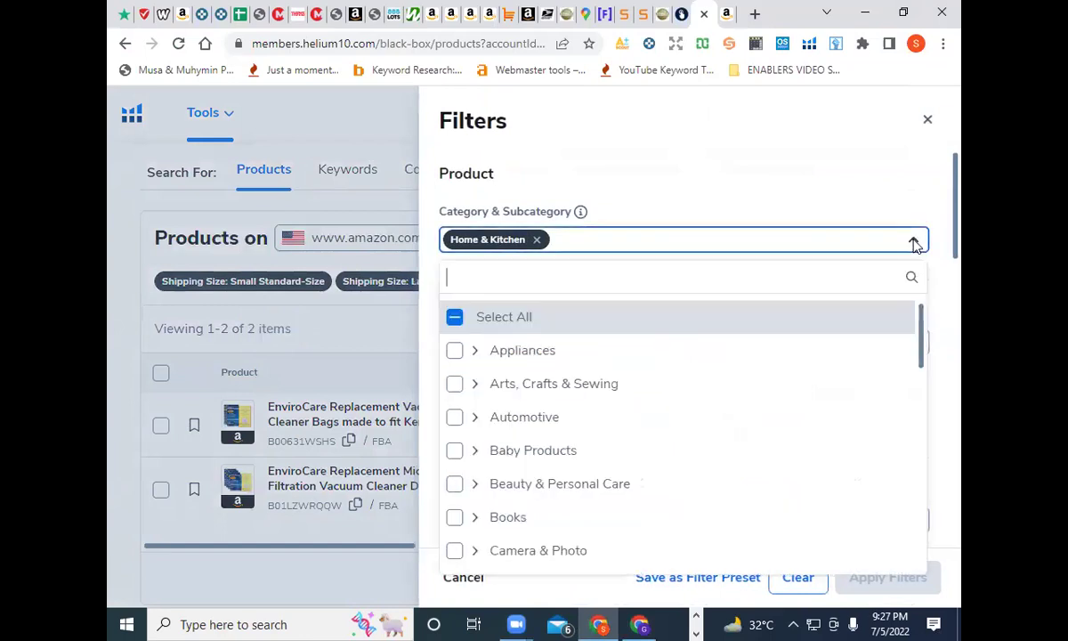
{"action": "left_click", "coordinate": [718, 419]}
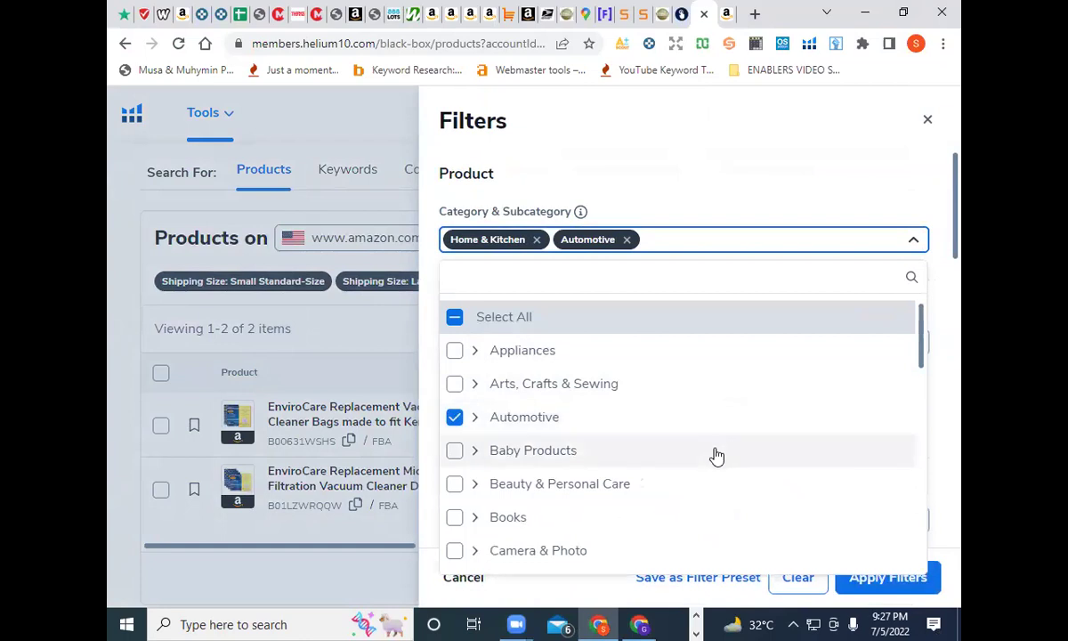
{"action": "left_click", "coordinate": [713, 454]}
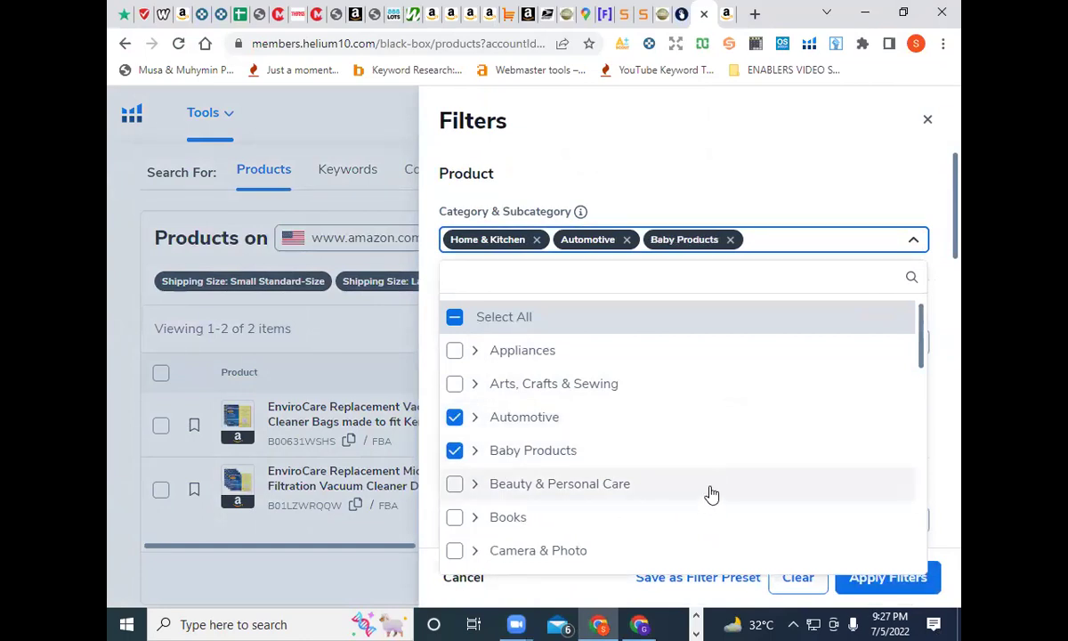
{"action": "scroll", "coordinate": [707, 514], "scroll_direction": "down", "scroll_amount": 1}
{"action": "scroll", "coordinate": [708, 521], "scroll_direction": "down", "scroll_amount": 3}
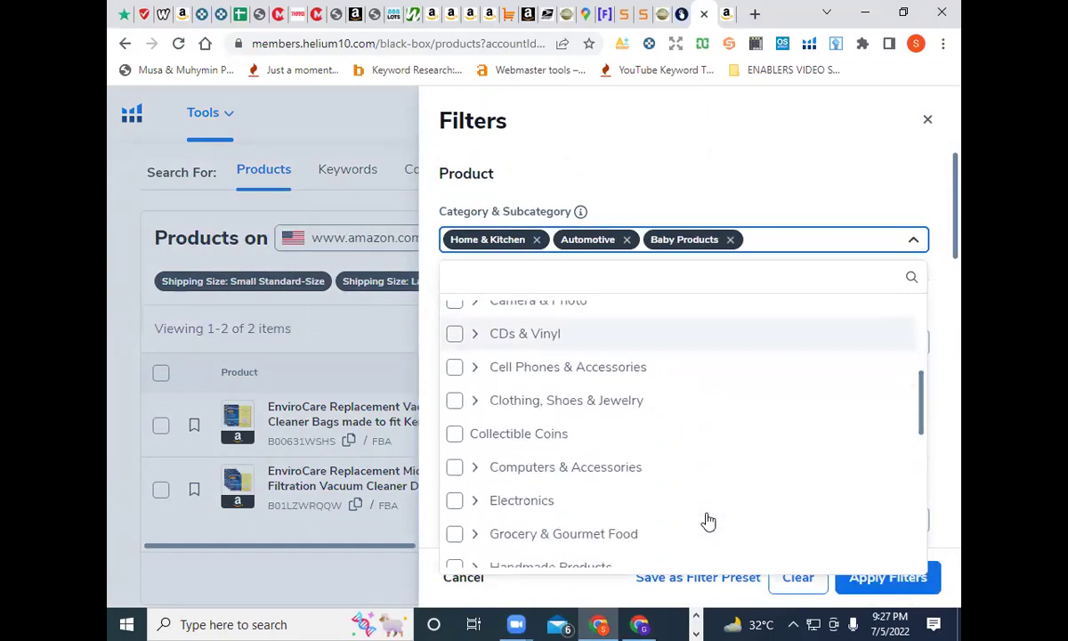
{"action": "left_click", "coordinate": [709, 535]}
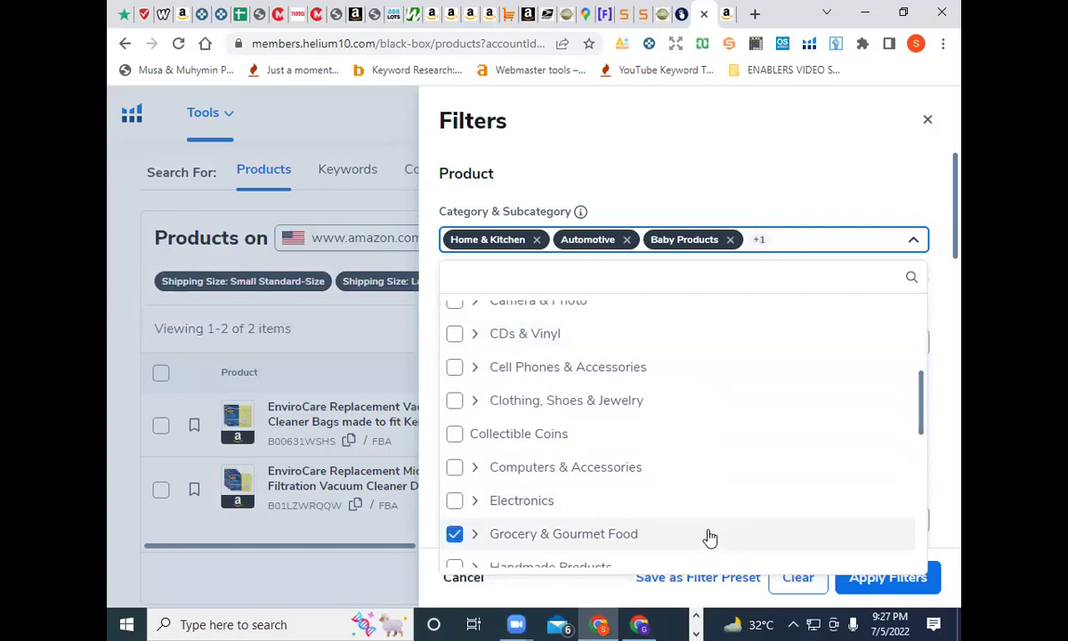
{"action": "scroll", "coordinate": [709, 536], "scroll_direction": "down", "scroll_amount": 2}
{"action": "left_click", "coordinate": [713, 503]}
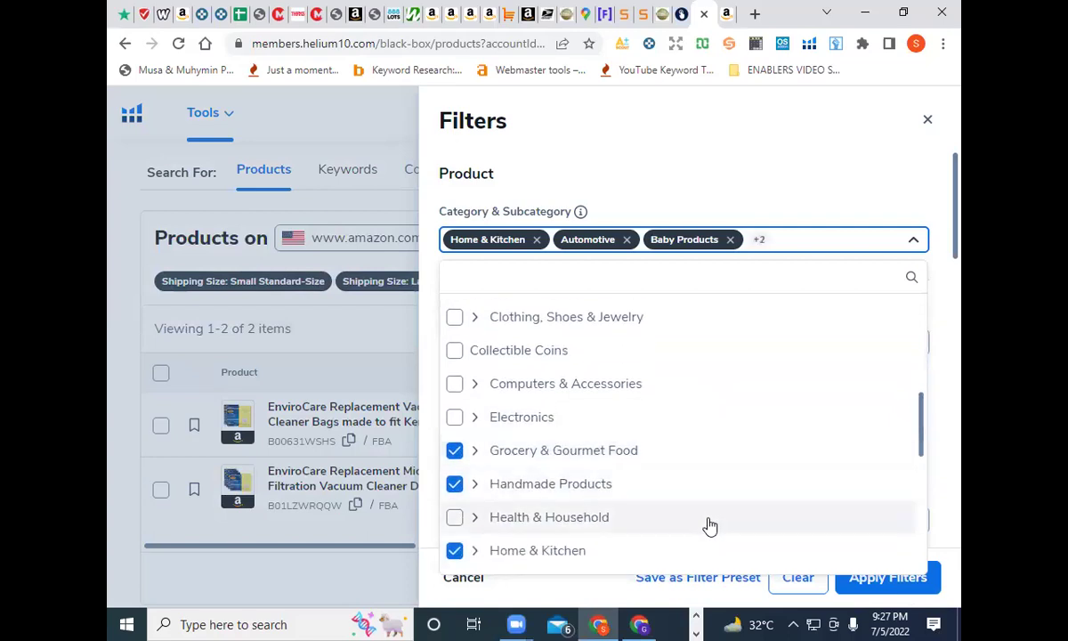
Step: Add Office Products, Pet Supplies, Sports & Outdoors and Arts, Crafts & Sewing to the category filter
{"action": "scroll", "coordinate": [709, 527], "scroll_direction": "down", "scroll_amount": 2}
{"action": "scroll", "coordinate": [709, 529], "scroll_direction": "down", "scroll_amount": 2}
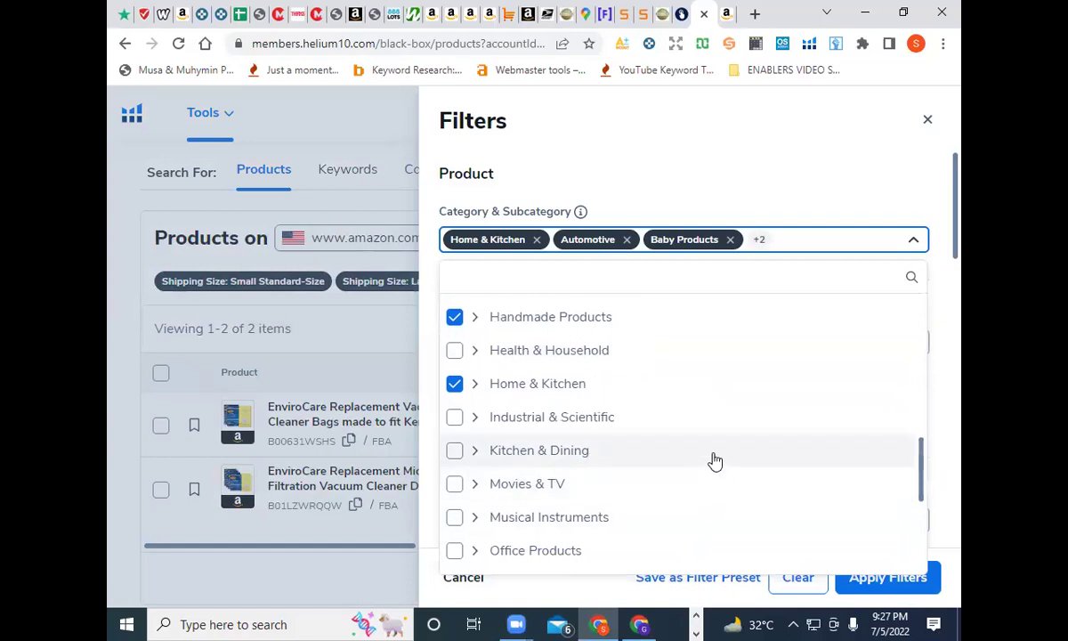
{"action": "left_click", "coordinate": [700, 552]}
{"action": "scroll", "coordinate": [700, 554], "scroll_direction": "down", "scroll_amount": 1}
{"action": "scroll", "coordinate": [700, 554], "scroll_direction": "down", "scroll_amount": 1}
{"action": "left_click", "coordinate": [691, 544]}
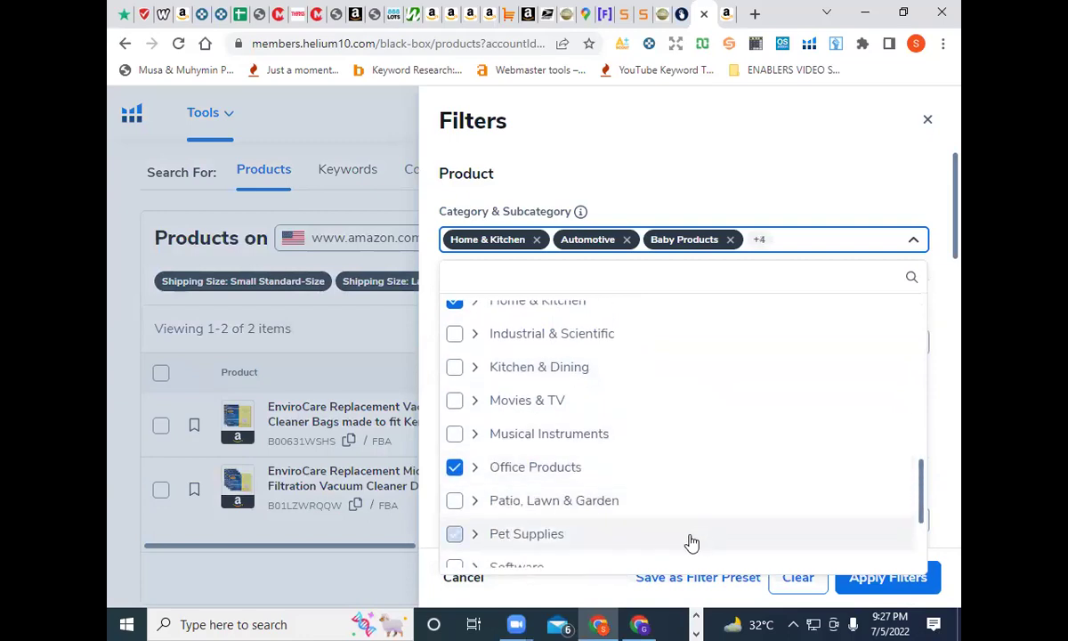
{"action": "scroll", "coordinate": [692, 543], "scroll_direction": "down", "scroll_amount": 2}
{"action": "scroll", "coordinate": [692, 543], "scroll_direction": "down", "scroll_amount": 2}
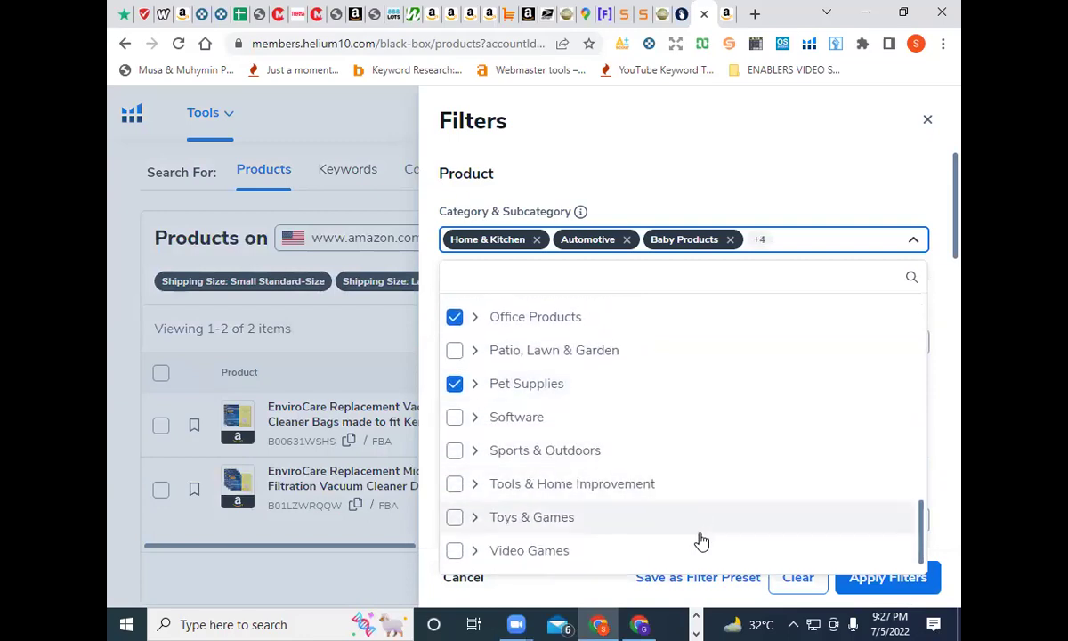
{"action": "left_click", "coordinate": [705, 458]}
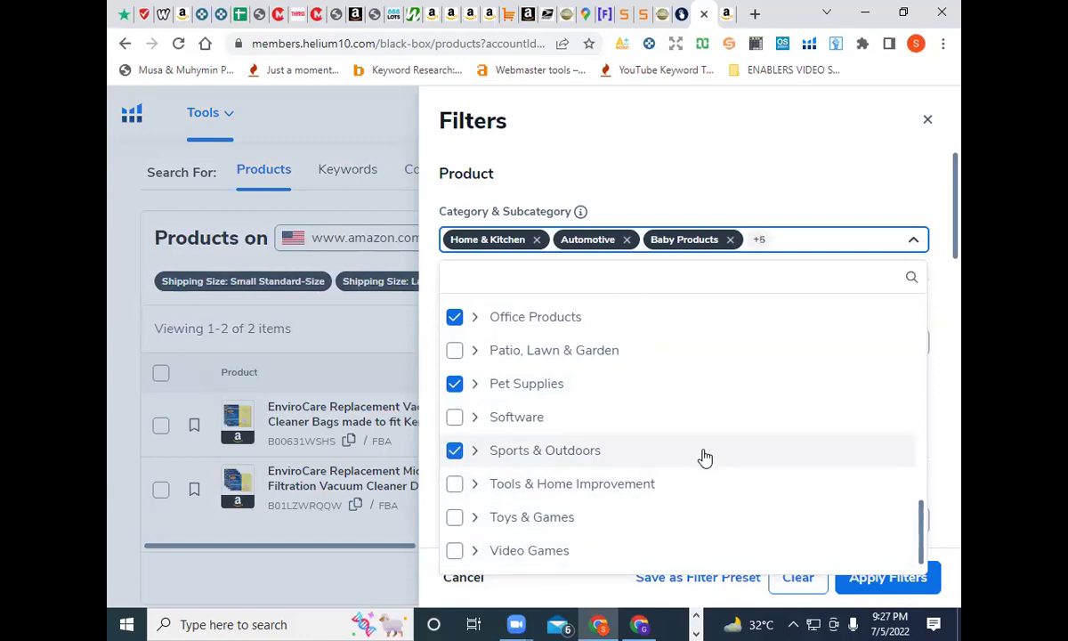
{"action": "scroll", "coordinate": [704, 458], "scroll_direction": "up", "scroll_amount": 10}
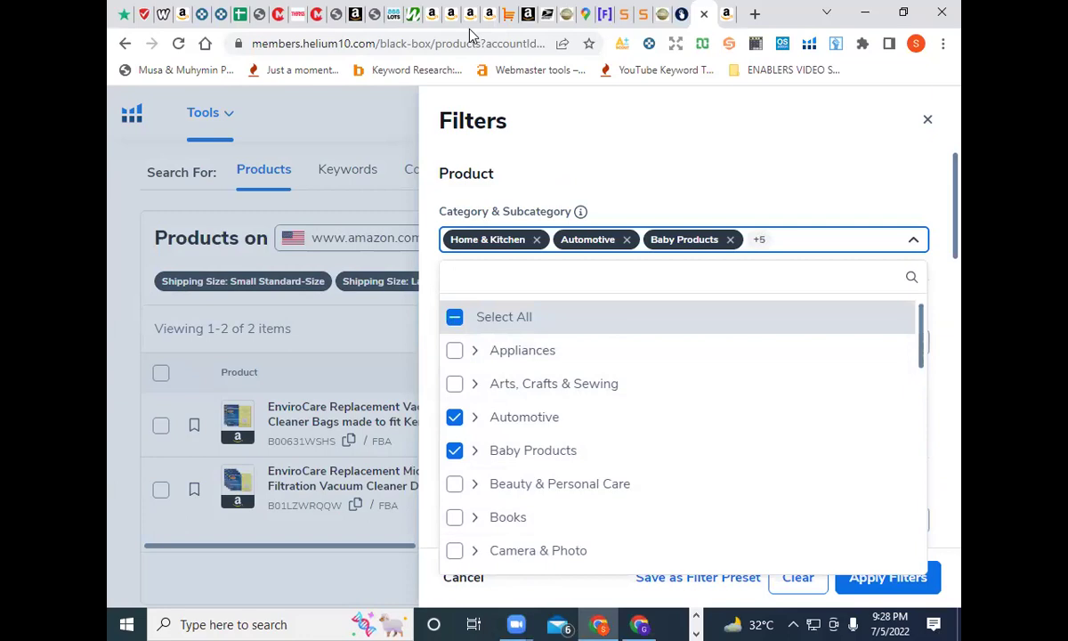
{"action": "left_click", "coordinate": [599, 390]}
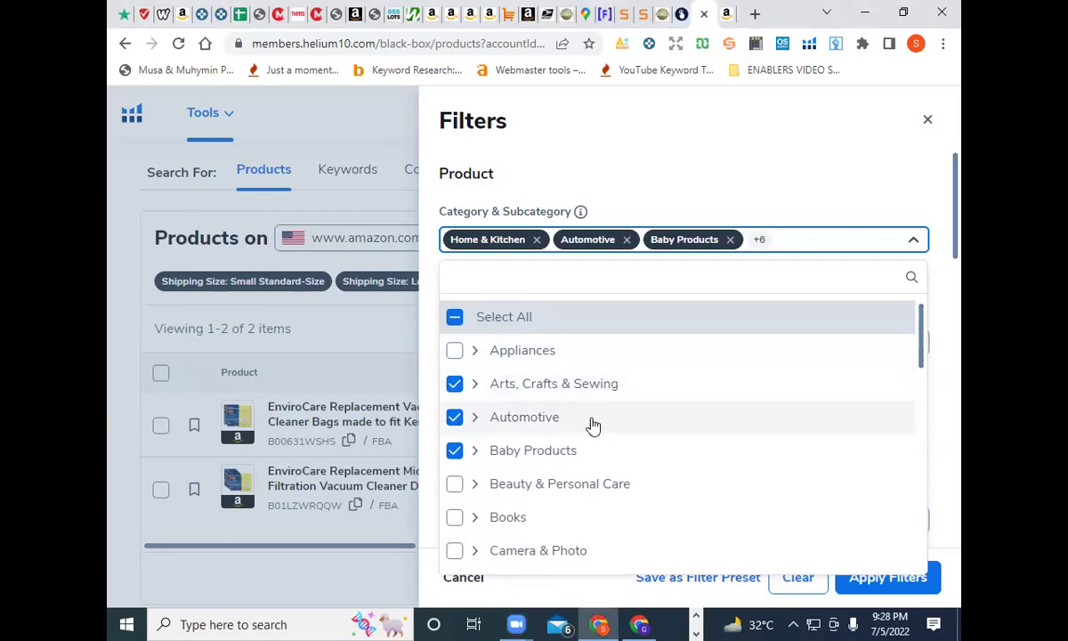
{"action": "scroll", "coordinate": [593, 426], "scroll_direction": "down", "scroll_amount": 1}
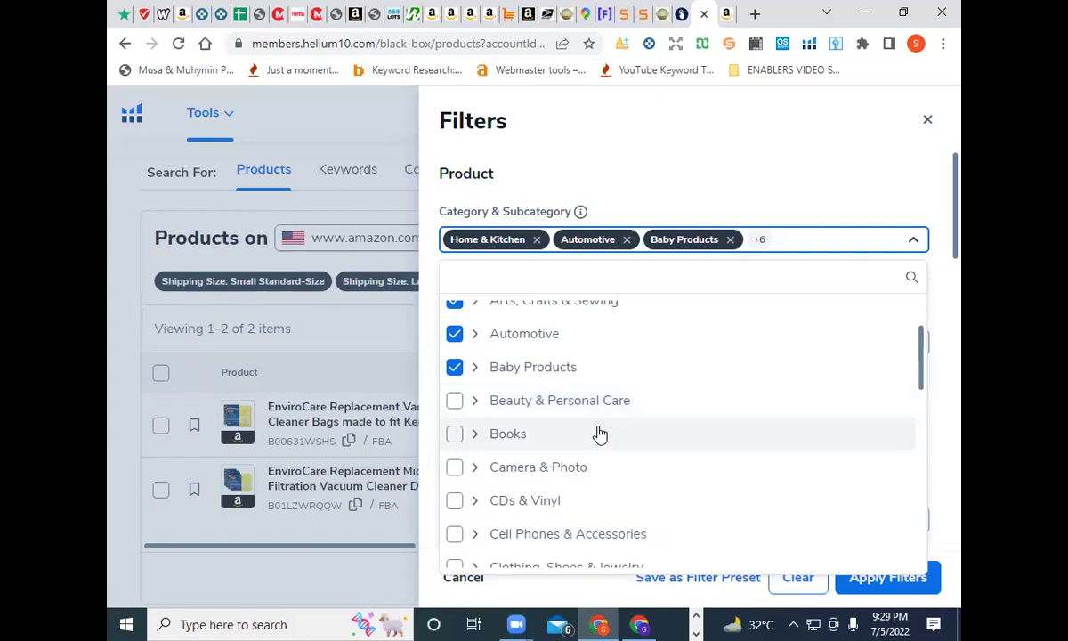
{"action": "scroll", "coordinate": [598, 433], "scroll_direction": "down", "scroll_amount": 1}
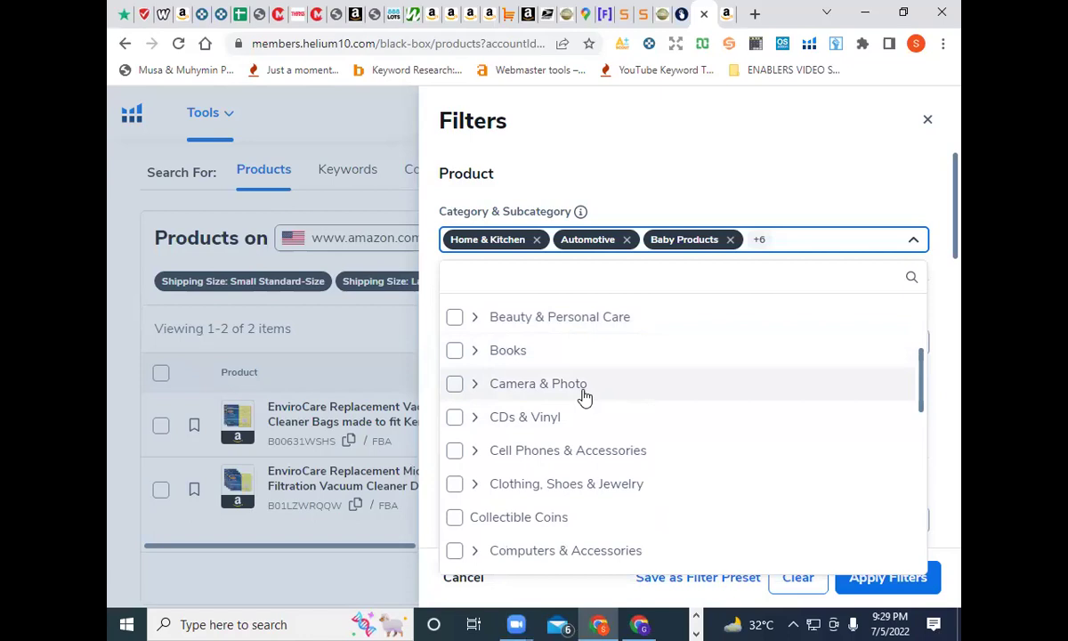
Step: Add Health & Household, Industrial & Scientific, Kitchen & Dining and Patio, Lawn & Garden to the category filter
{"action": "scroll", "coordinate": [632, 467], "scroll_direction": "down", "scroll_amount": 2}
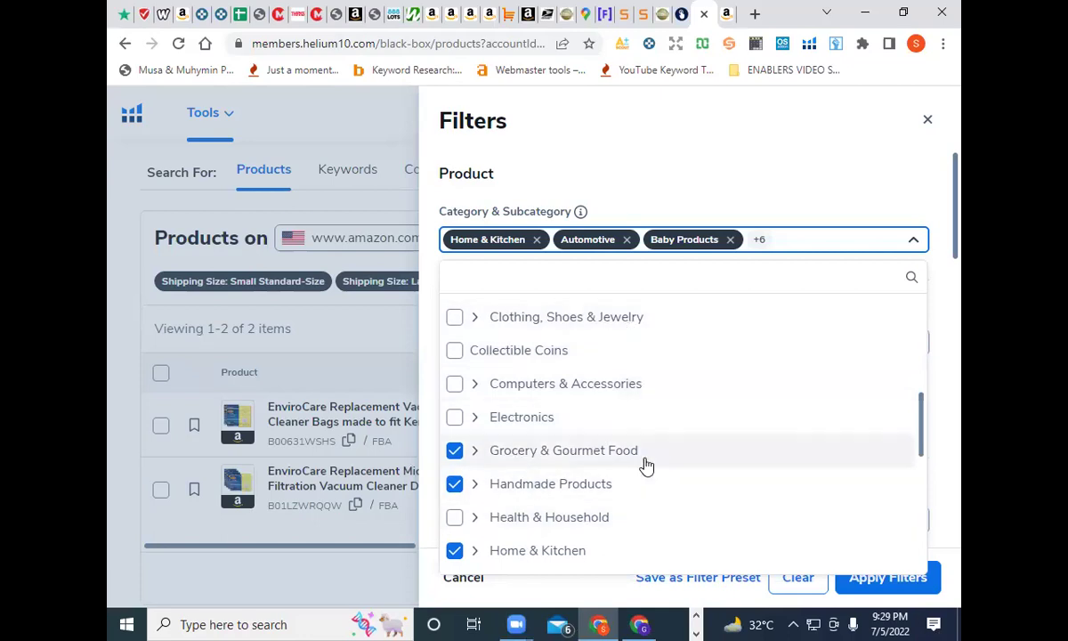
{"action": "scroll", "coordinate": [639, 500], "scroll_direction": "down", "scroll_amount": 1}
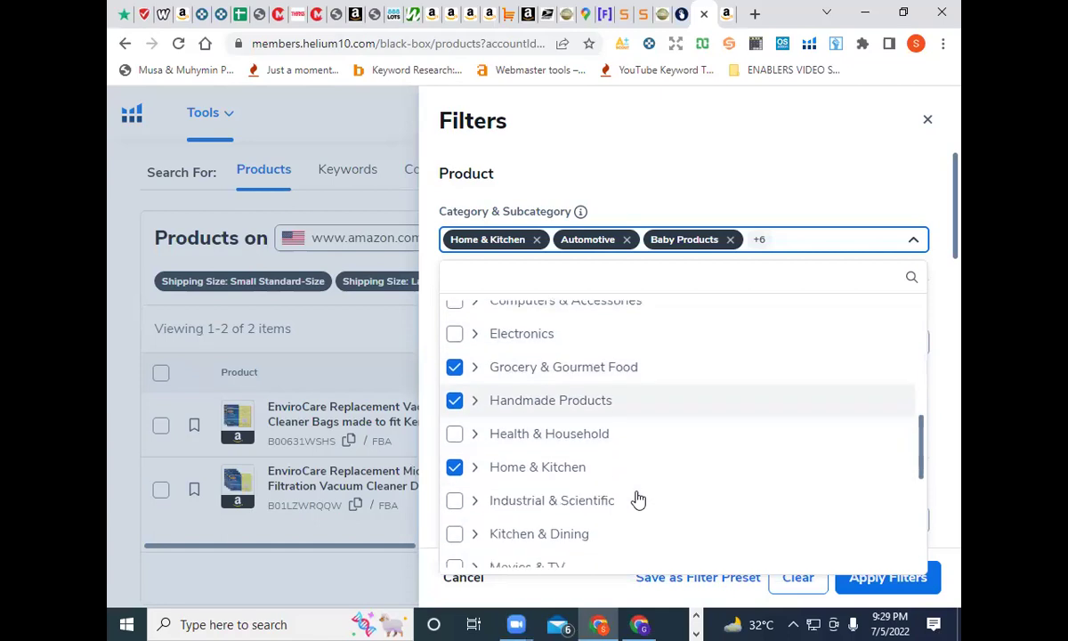
{"action": "left_click", "coordinate": [614, 442]}
{"action": "scroll", "coordinate": [704, 501], "scroll_direction": "down", "scroll_amount": 1}
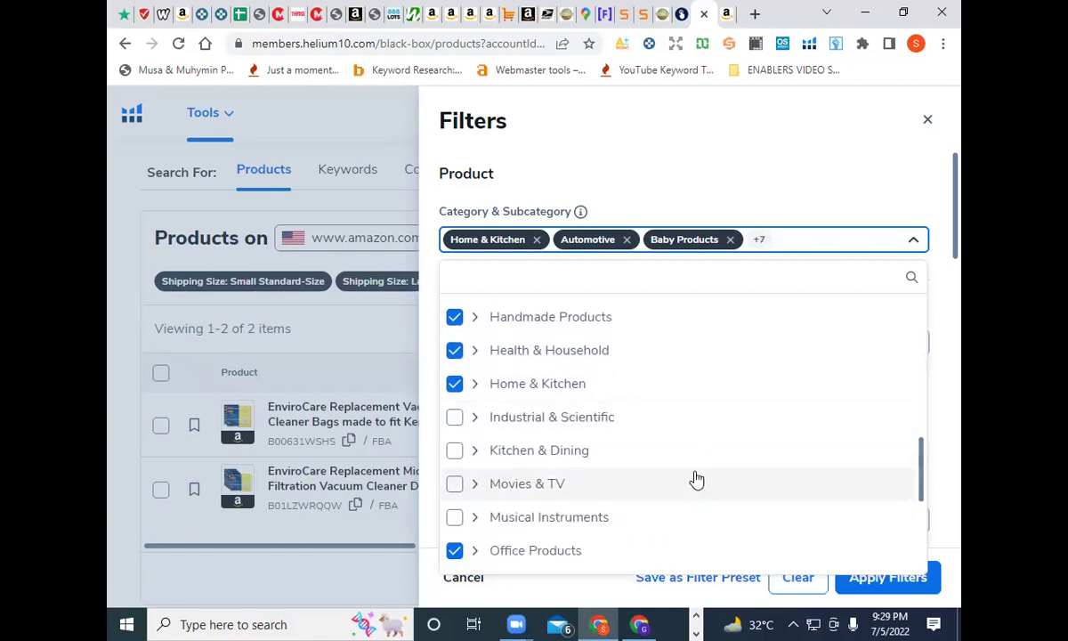
{"action": "left_click", "coordinate": [645, 422]}
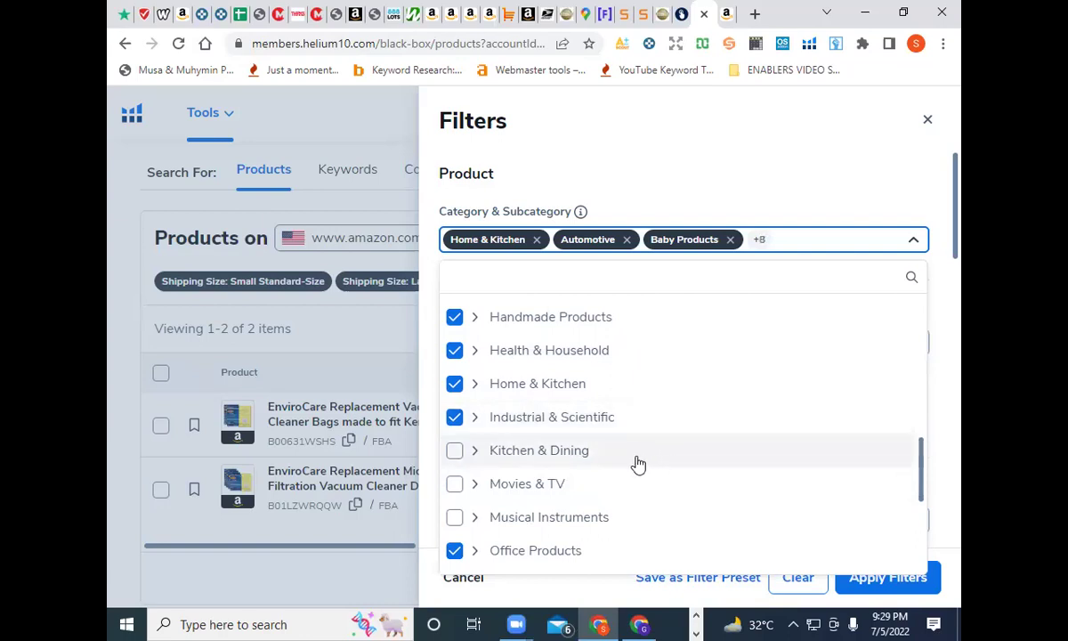
{"action": "left_click", "coordinate": [644, 453]}
{"action": "scroll", "coordinate": [644, 503], "scroll_direction": "down", "scroll_amount": 1}
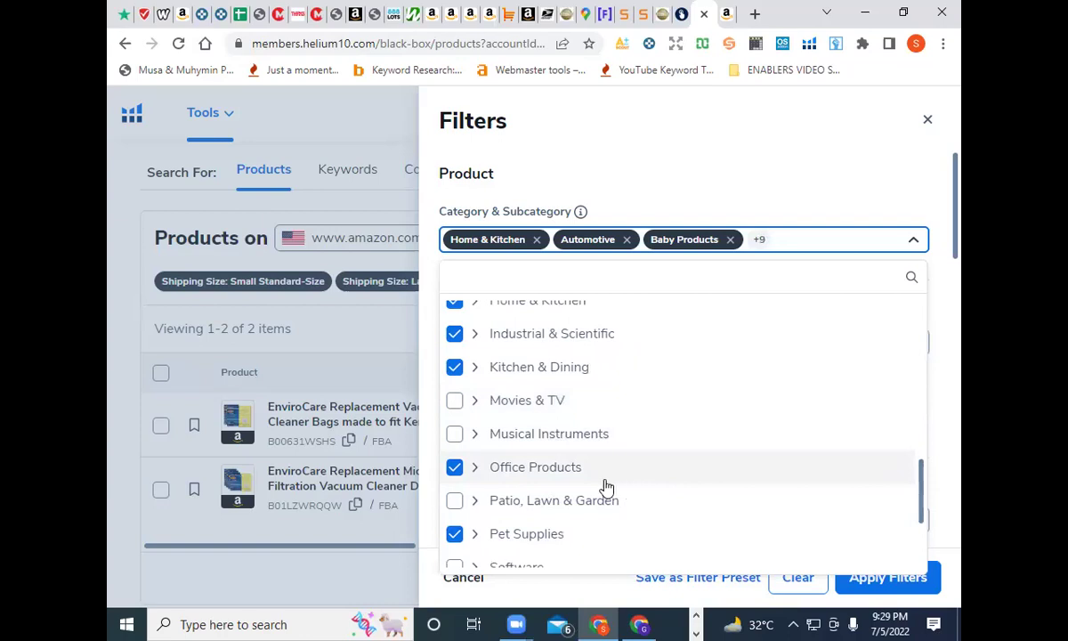
{"action": "scroll", "coordinate": [642, 510], "scroll_direction": "down", "scroll_amount": 1}
{"action": "left_click", "coordinate": [633, 422]}
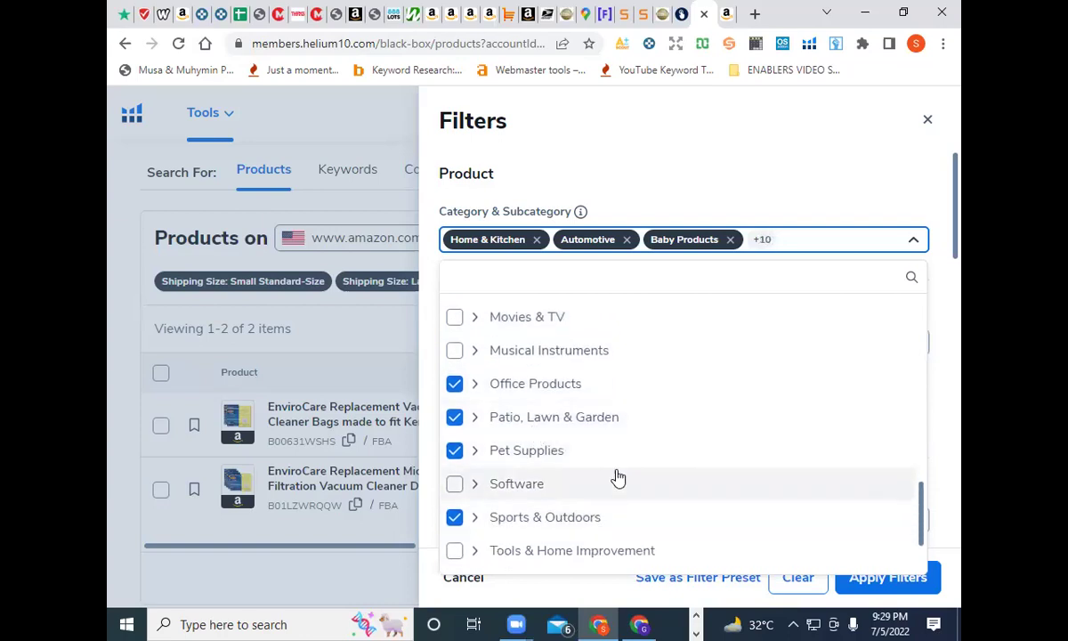
Step: Review the whole category list to check which product categories are selected and which are left out
{"action": "scroll", "coordinate": [617, 480], "scroll_direction": "down", "scroll_amount": 1}
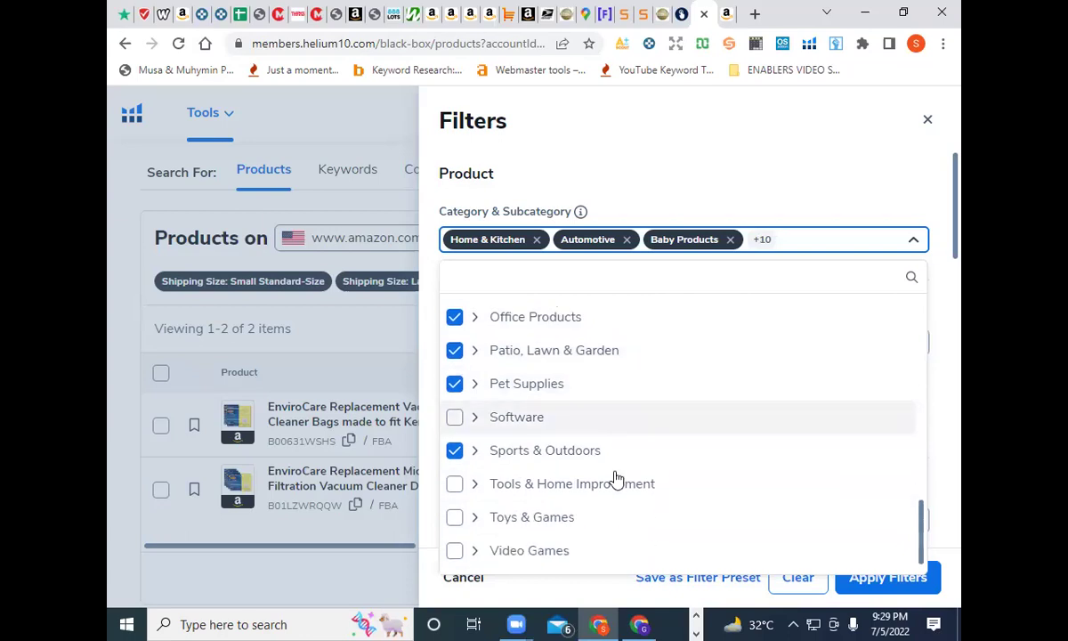
{"action": "scroll", "coordinate": [631, 508], "scroll_direction": "up", "scroll_amount": 6}
{"action": "scroll", "coordinate": [631, 507], "scroll_direction": "up", "scroll_amount": 3}
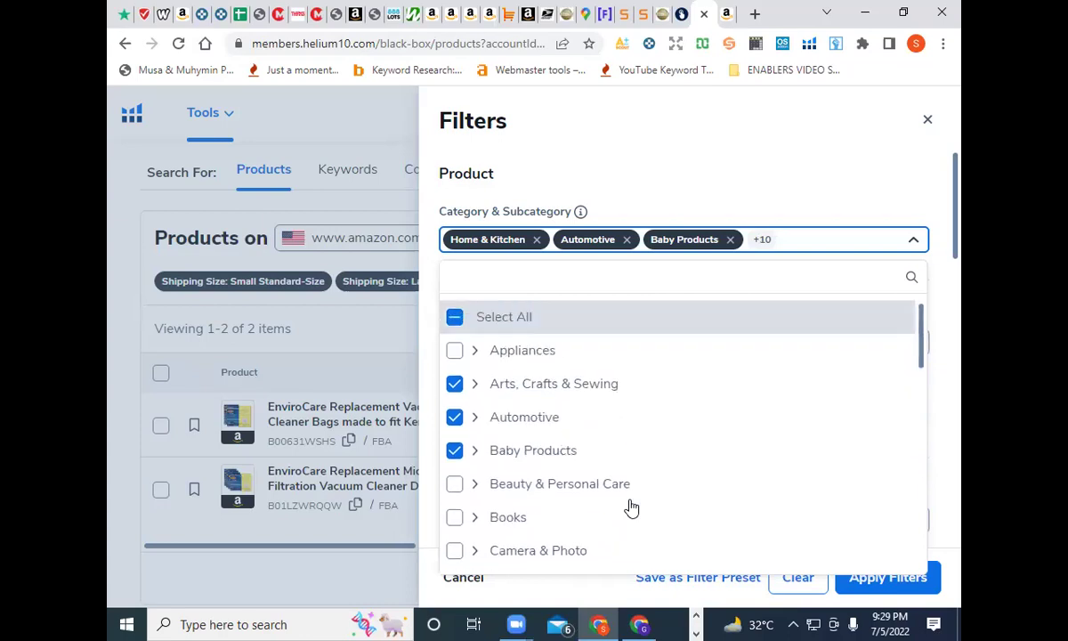
{"action": "scroll", "coordinate": [614, 432], "scroll_direction": "down", "scroll_amount": 5}
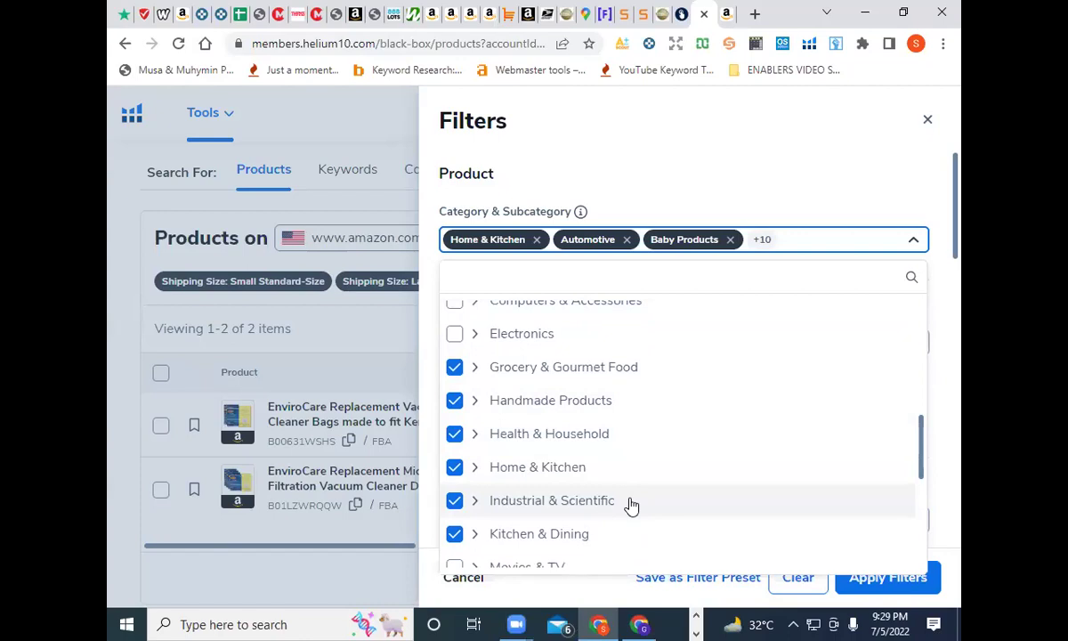
{"action": "scroll", "coordinate": [641, 530], "scroll_direction": "down", "scroll_amount": 1}
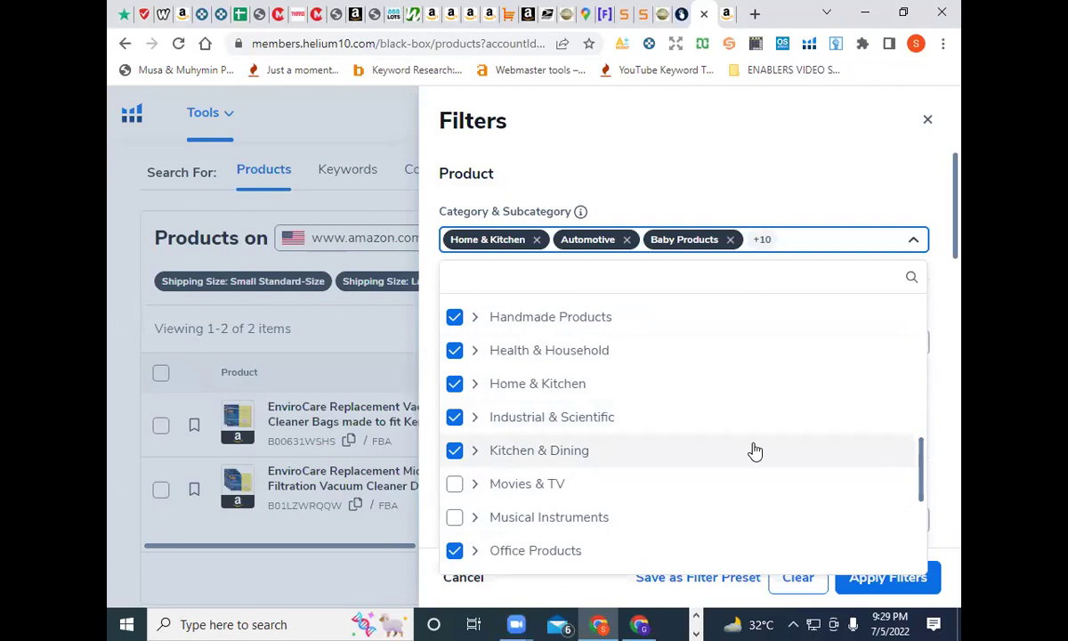
{"action": "scroll", "coordinate": [755, 451], "scroll_direction": "up", "scroll_amount": 8}
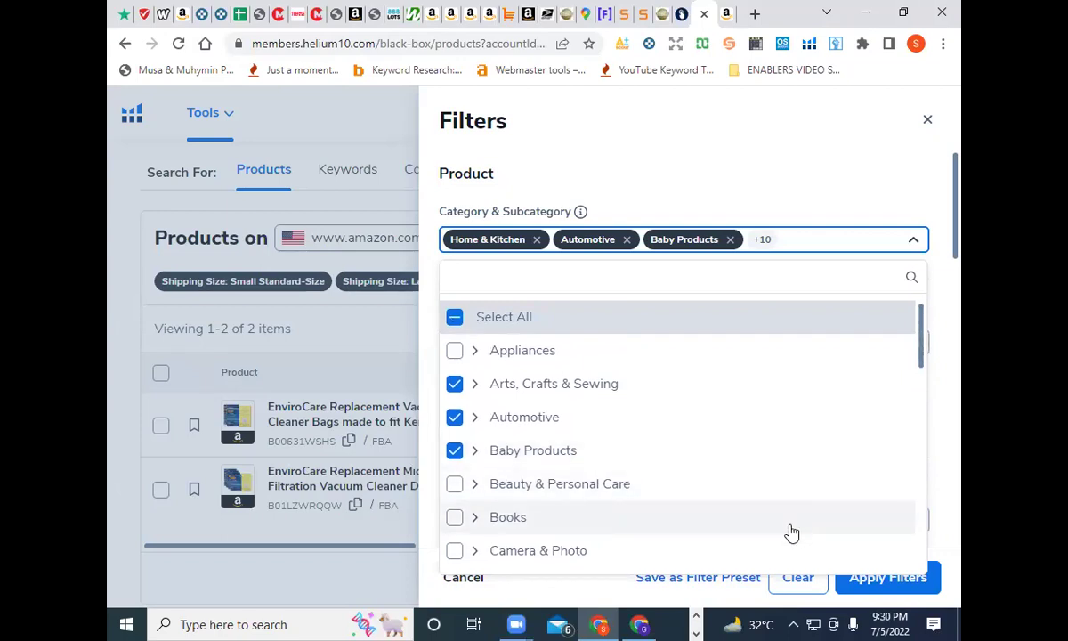
{"action": "scroll", "coordinate": [793, 533], "scroll_direction": "down", "scroll_amount": 8}
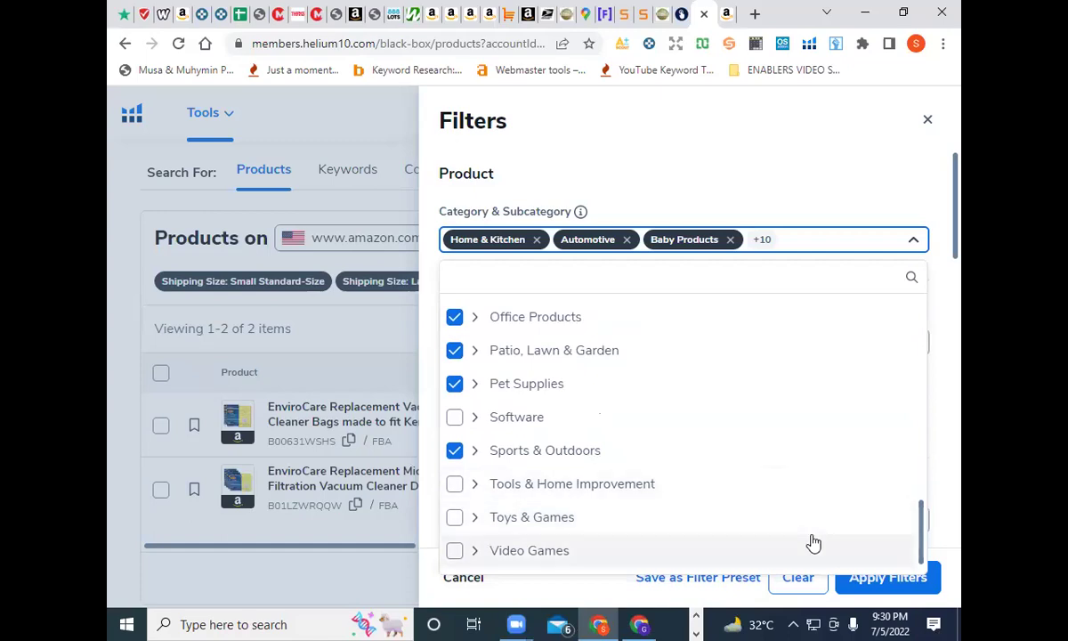
{"action": "scroll", "coordinate": [647, 432], "scroll_direction": "up", "scroll_amount": 6}
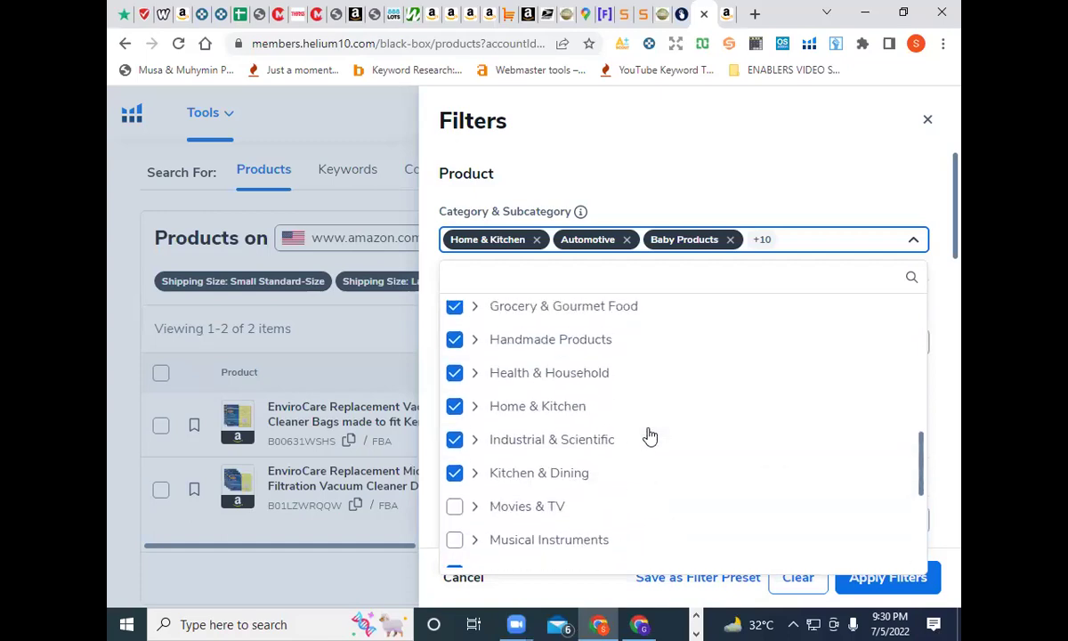
{"action": "scroll", "coordinate": [650, 436], "scroll_direction": "up", "scroll_amount": 2}
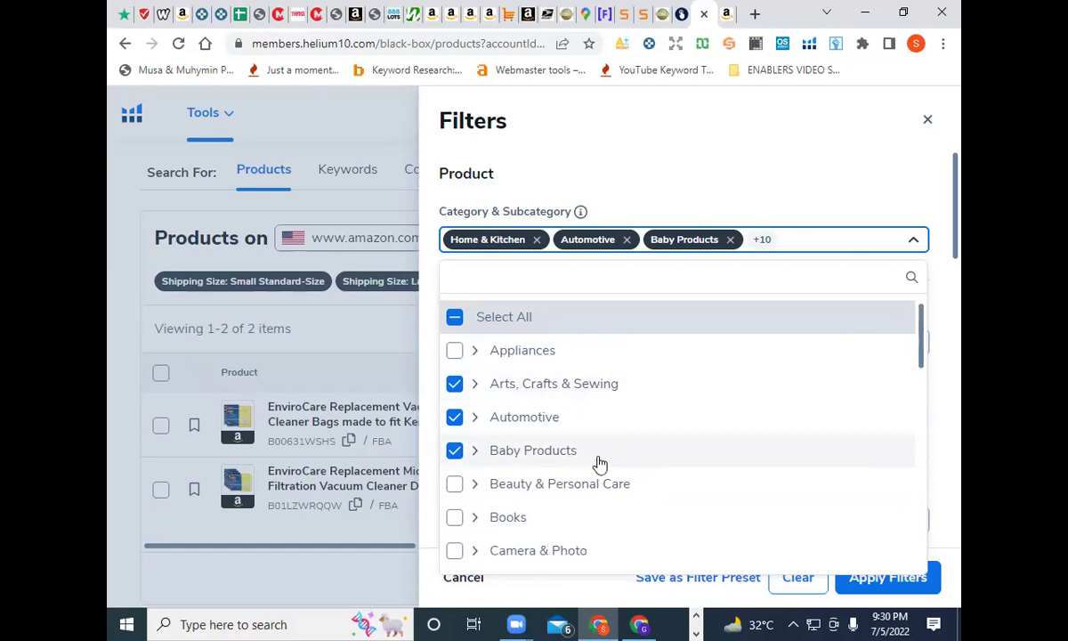
{"action": "scroll", "coordinate": [616, 487], "scroll_direction": "down", "scroll_amount": 4}
{"action": "scroll", "coordinate": [616, 487], "scroll_direction": "down", "scroll_amount": 5}
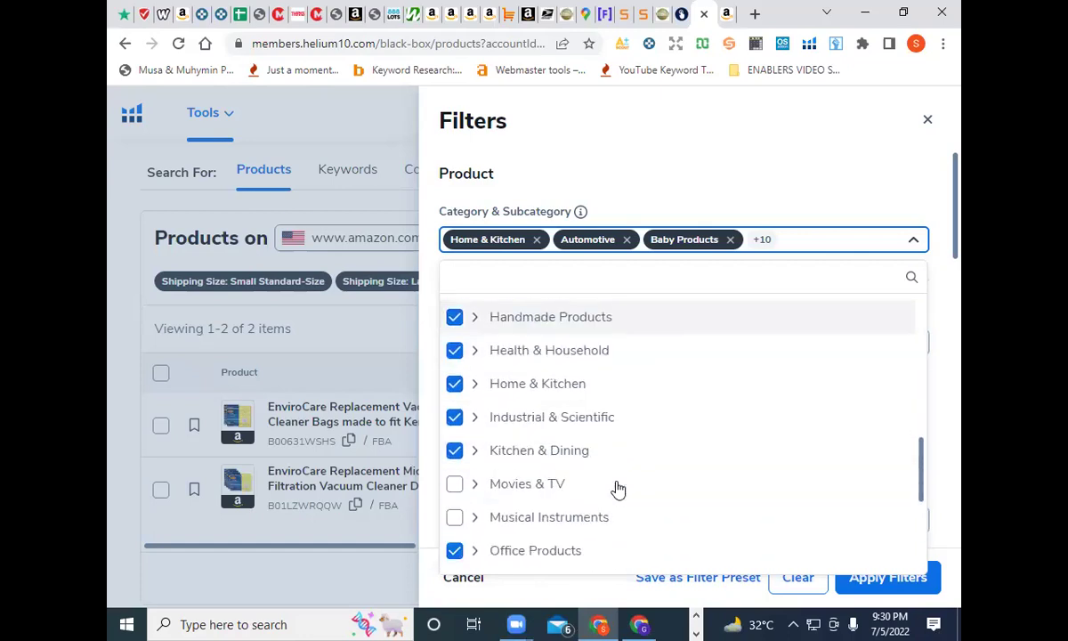